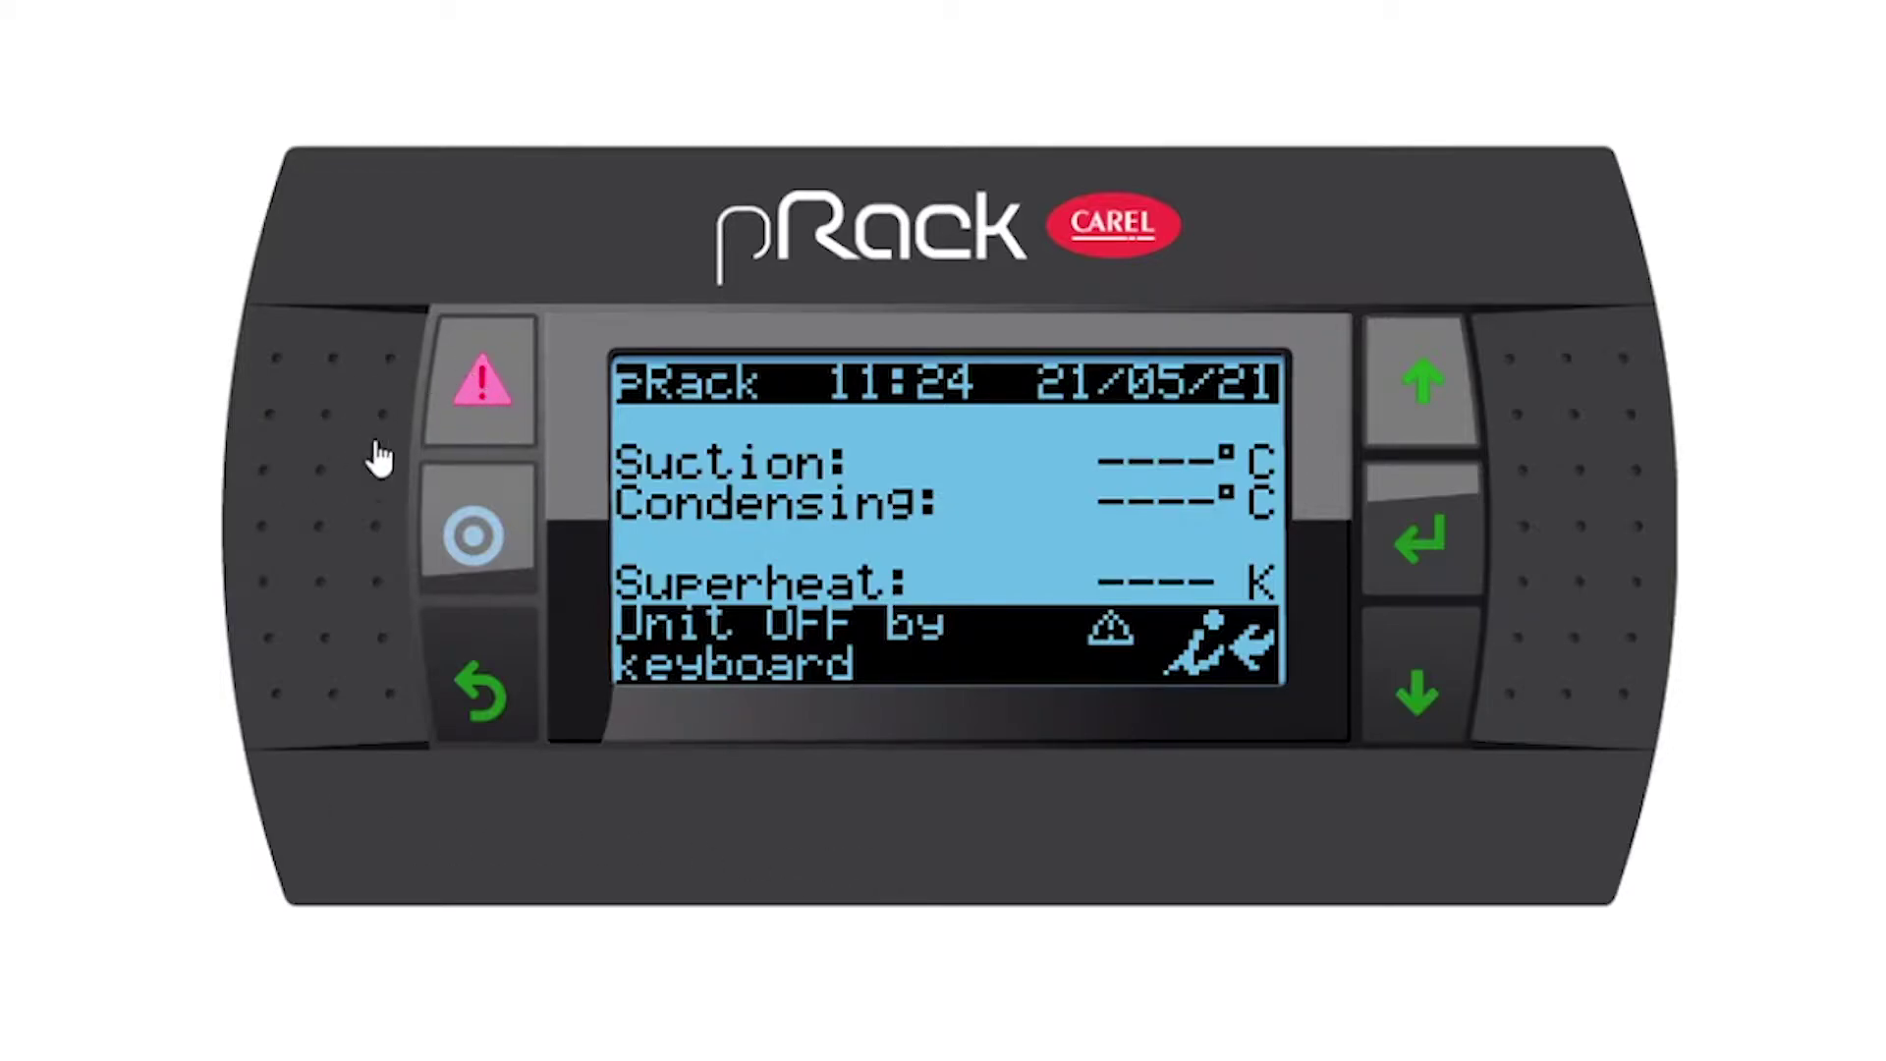
Step: Enter the four-digit service password on the pRack terminal to reach the Main menu
click(483, 687)
click(471, 538)
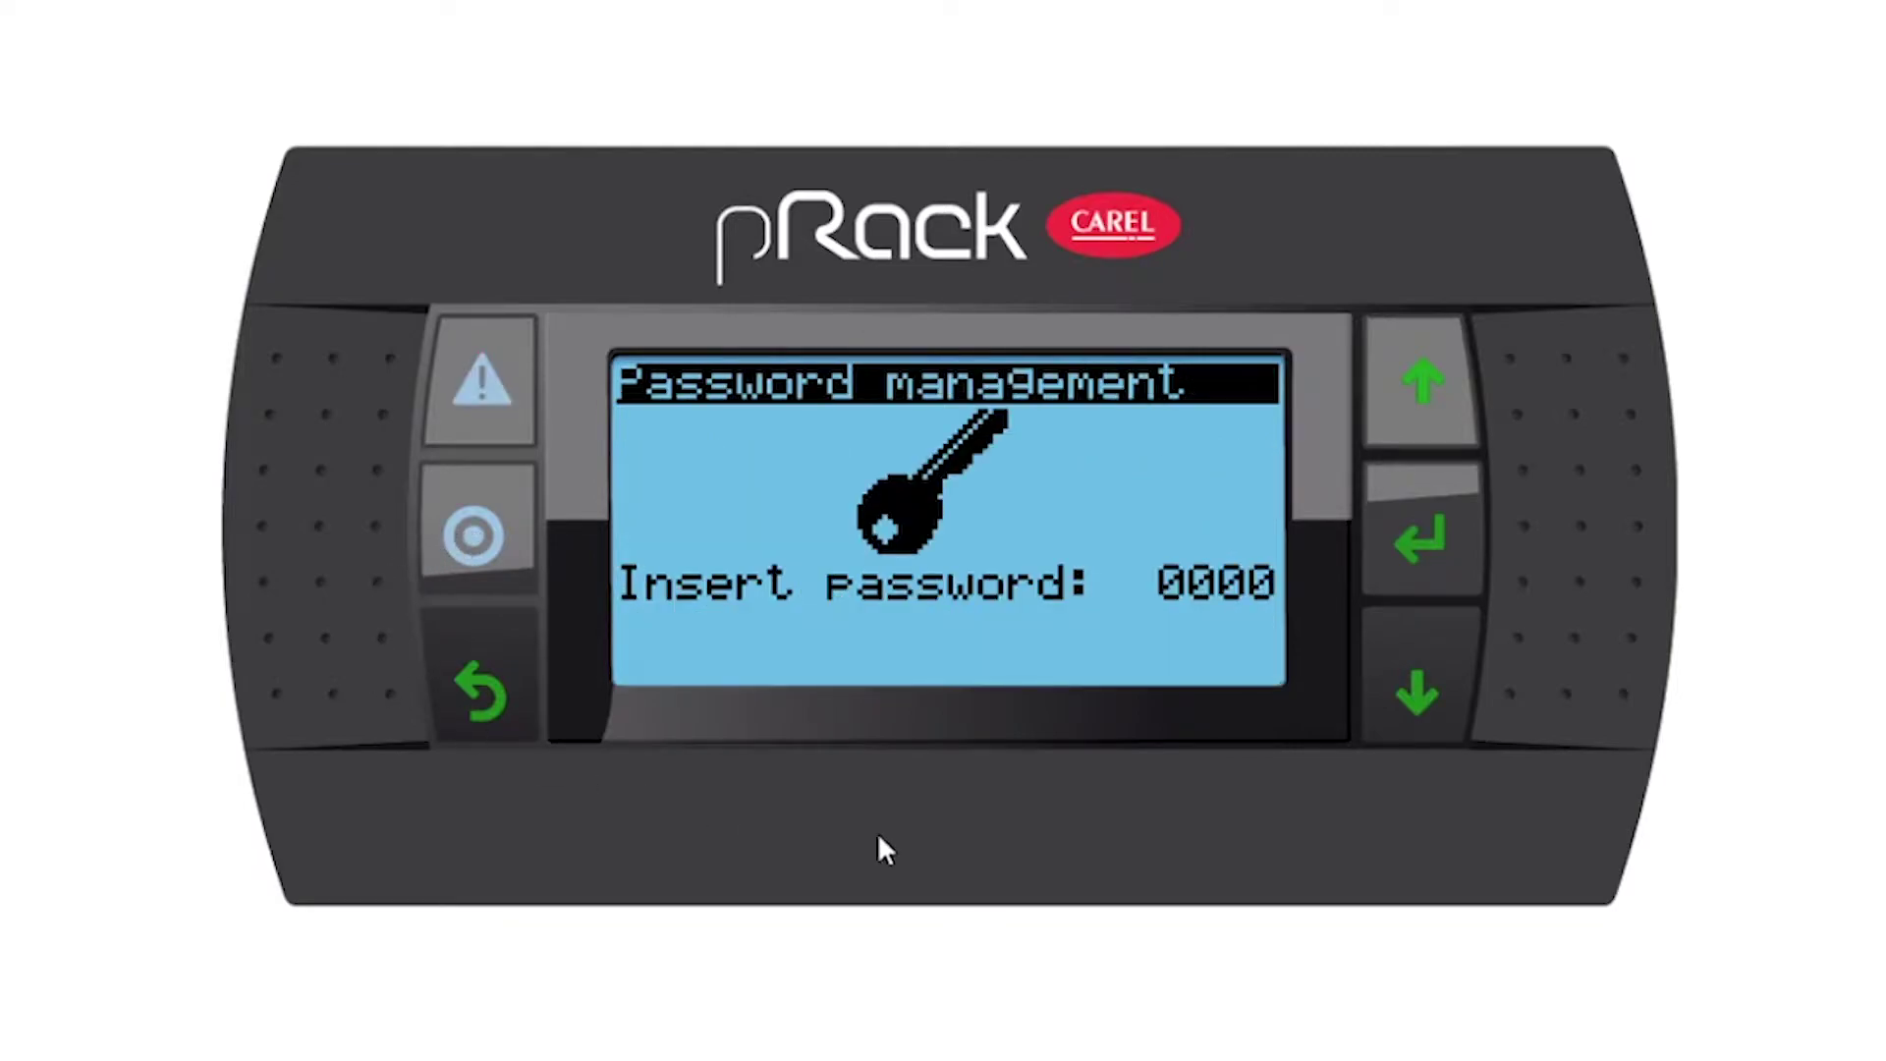
click(1426, 409)
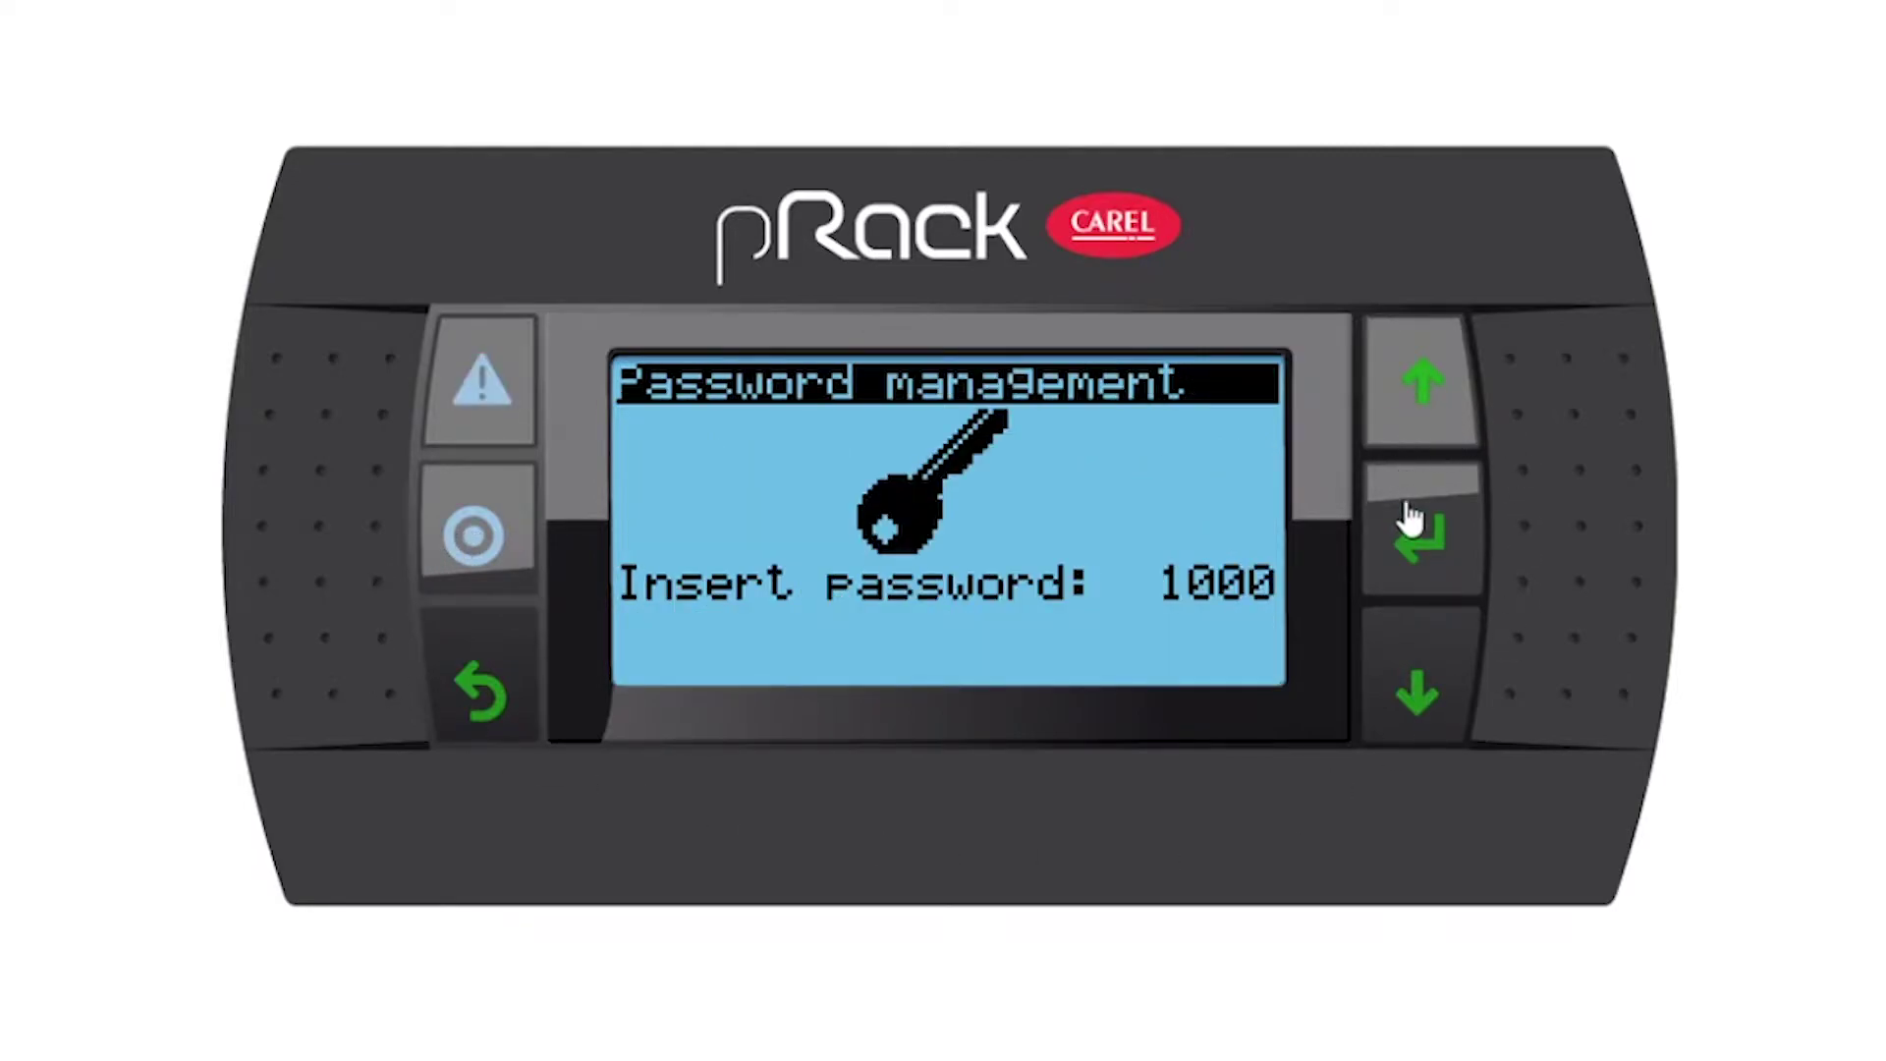
click(1415, 530)
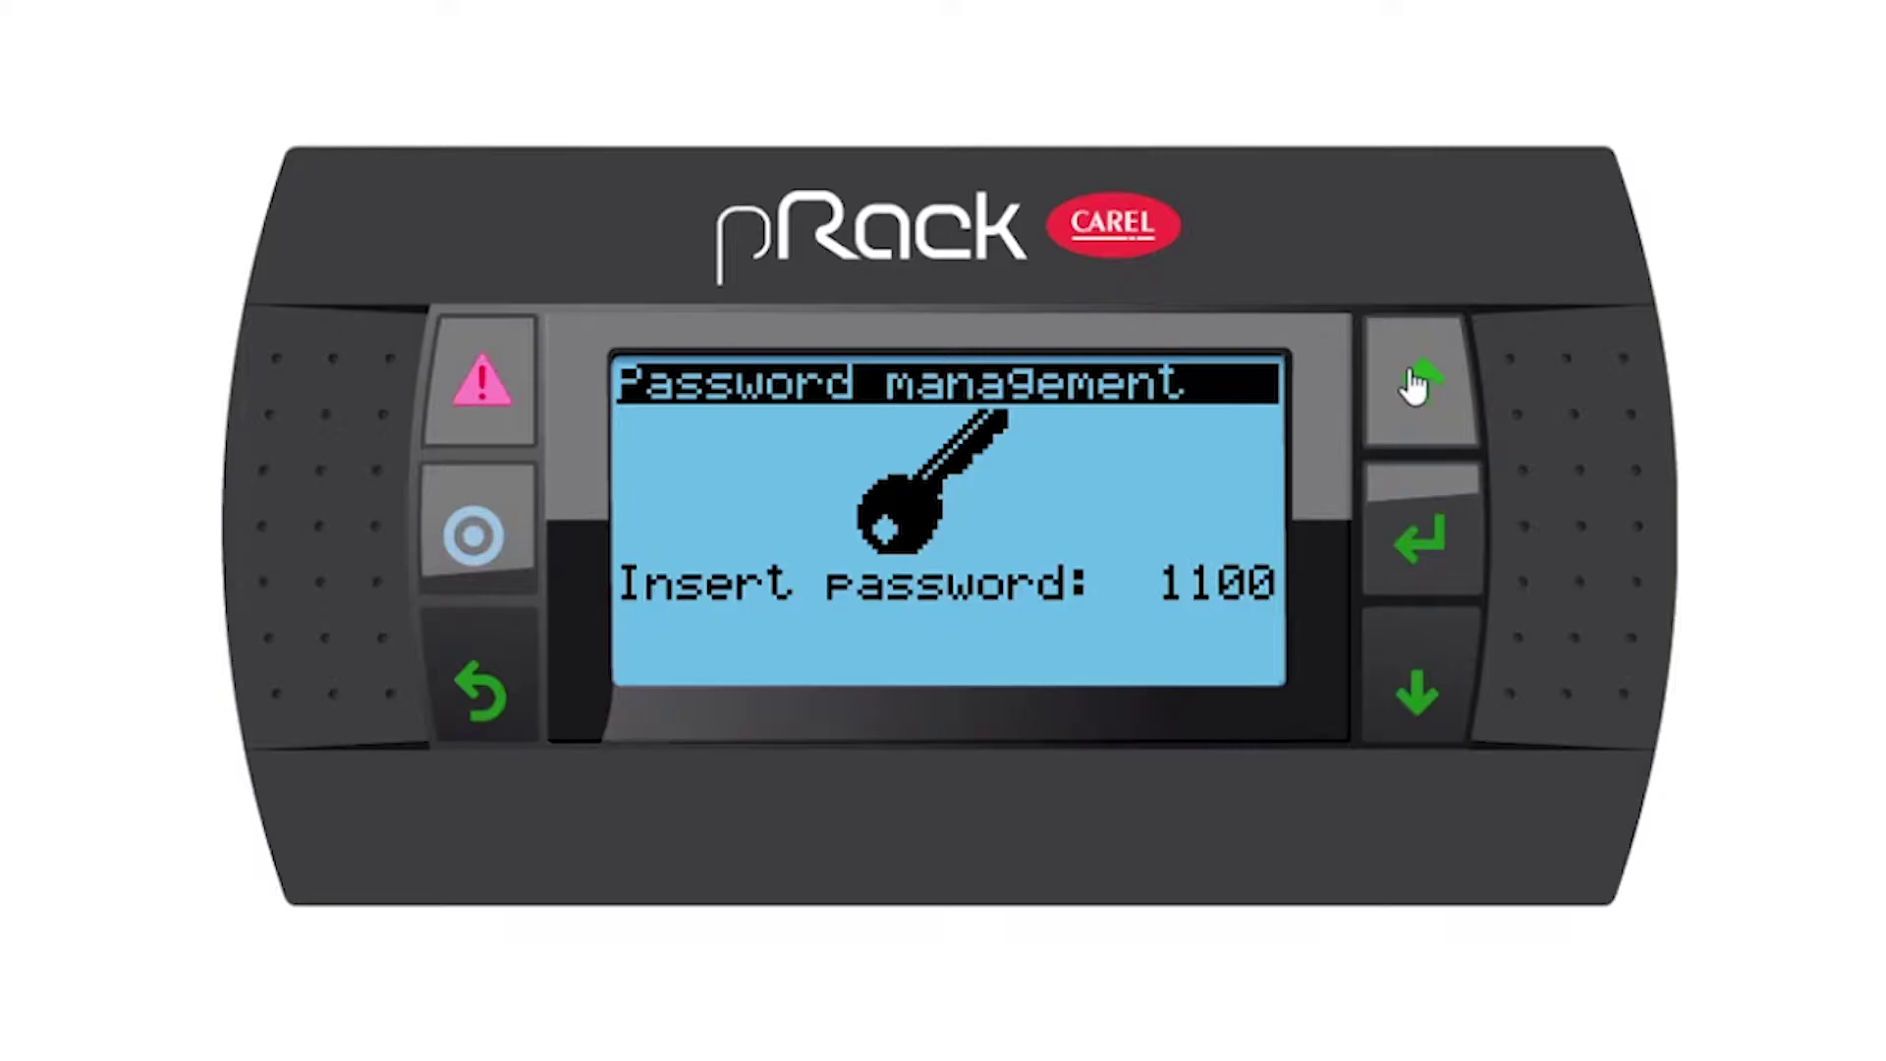
click(1425, 381)
click(1432, 528)
click(1425, 383)
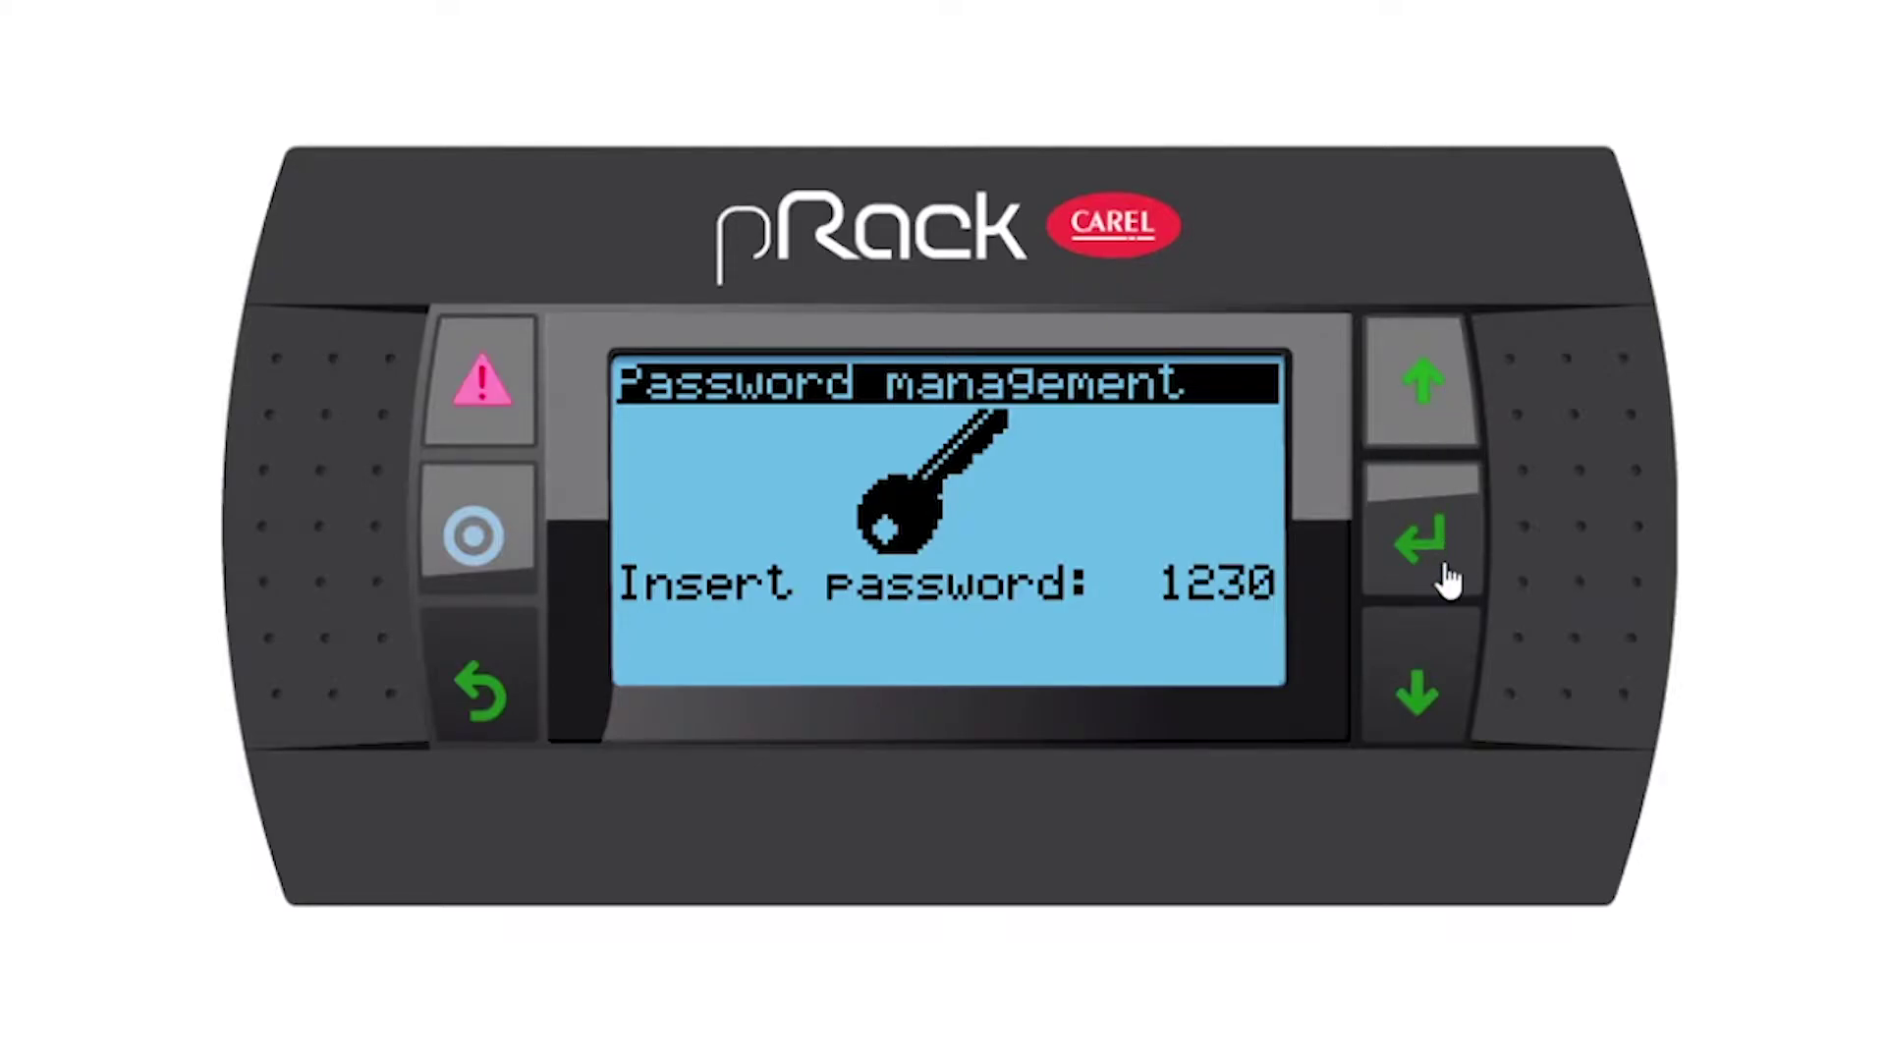
click(1427, 535)
click(1427, 393)
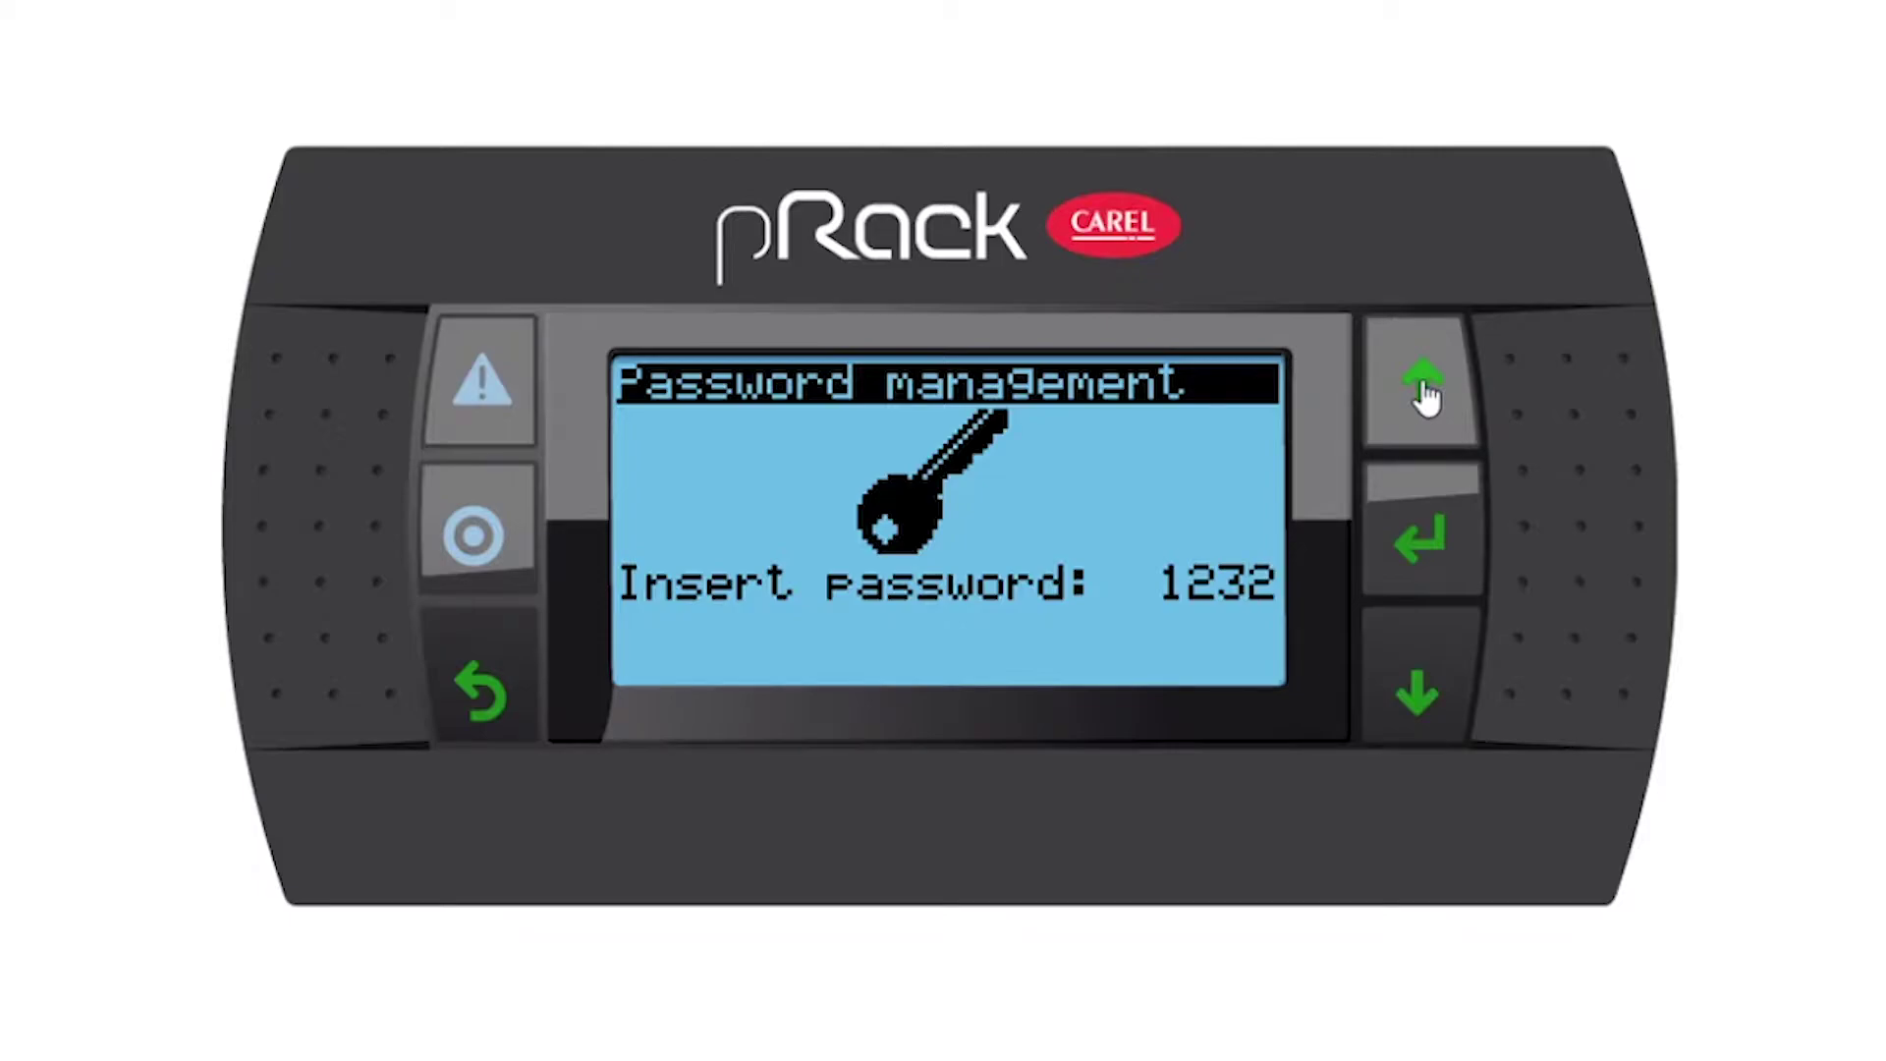
click(1426, 393)
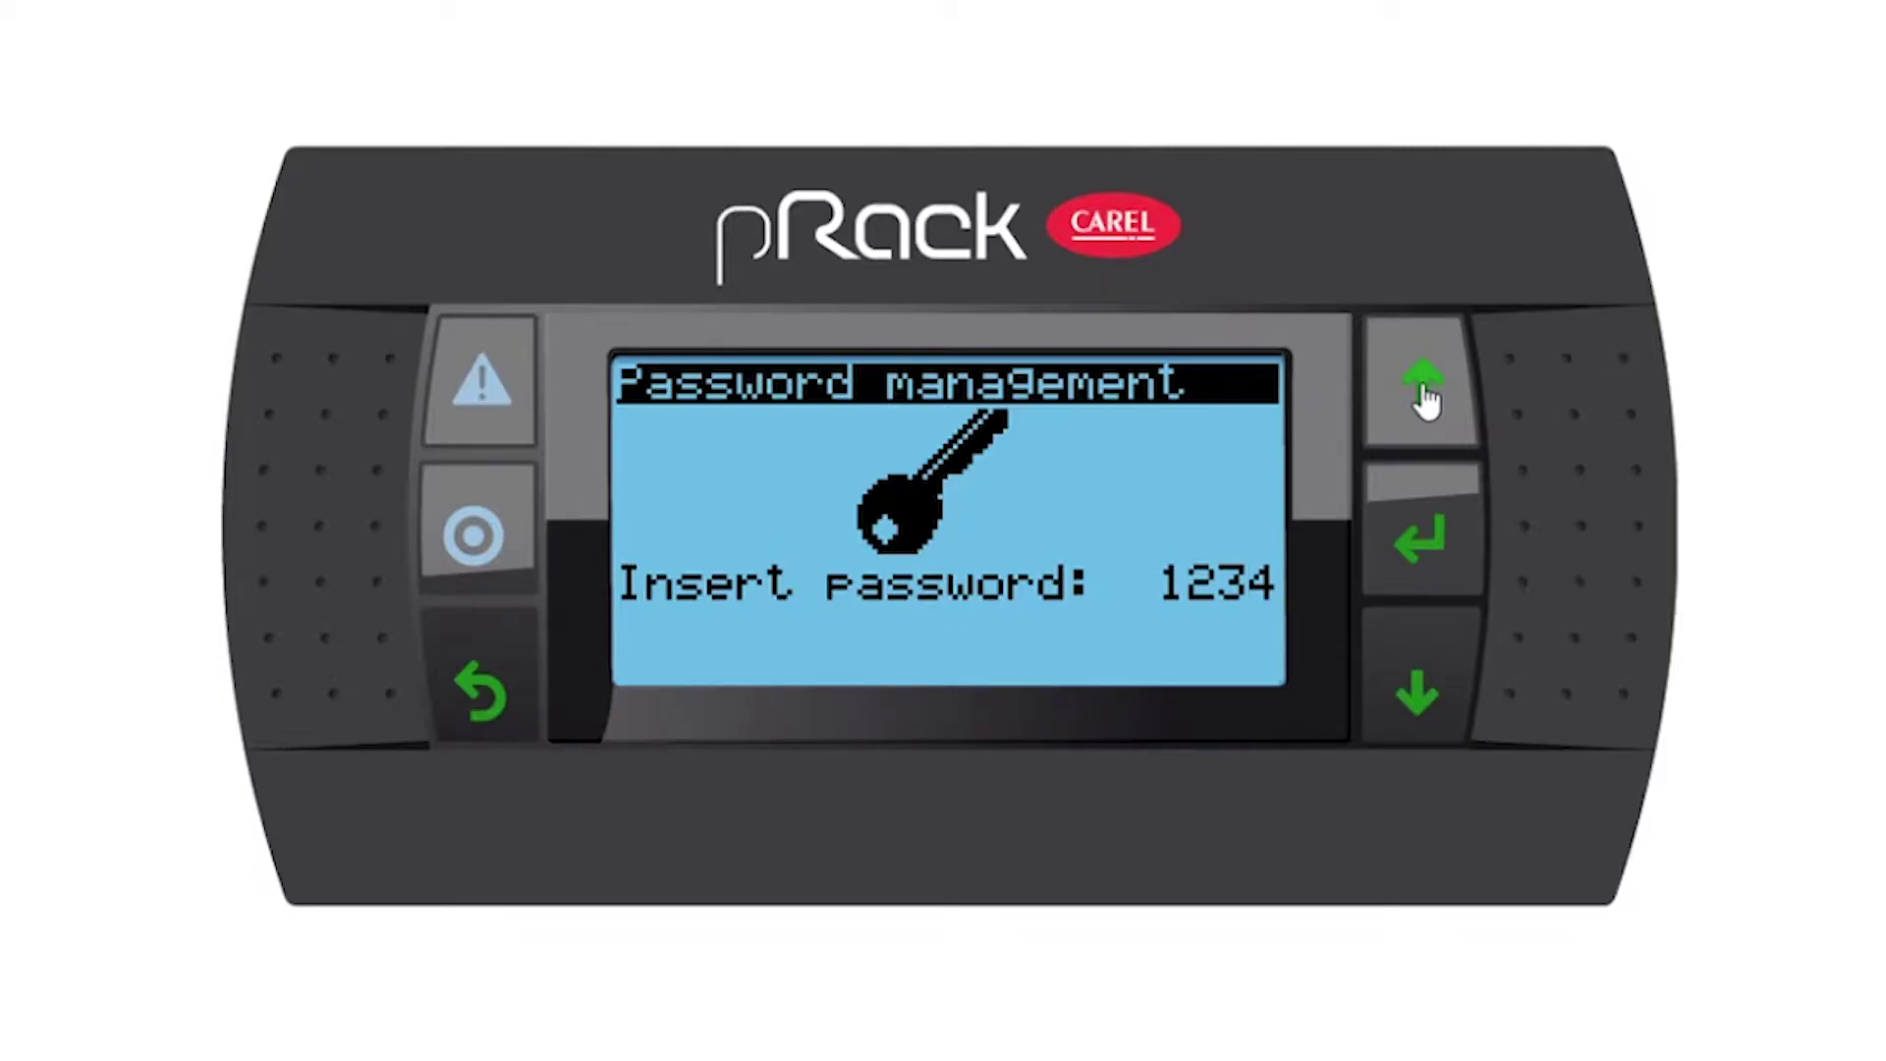
click(1419, 542)
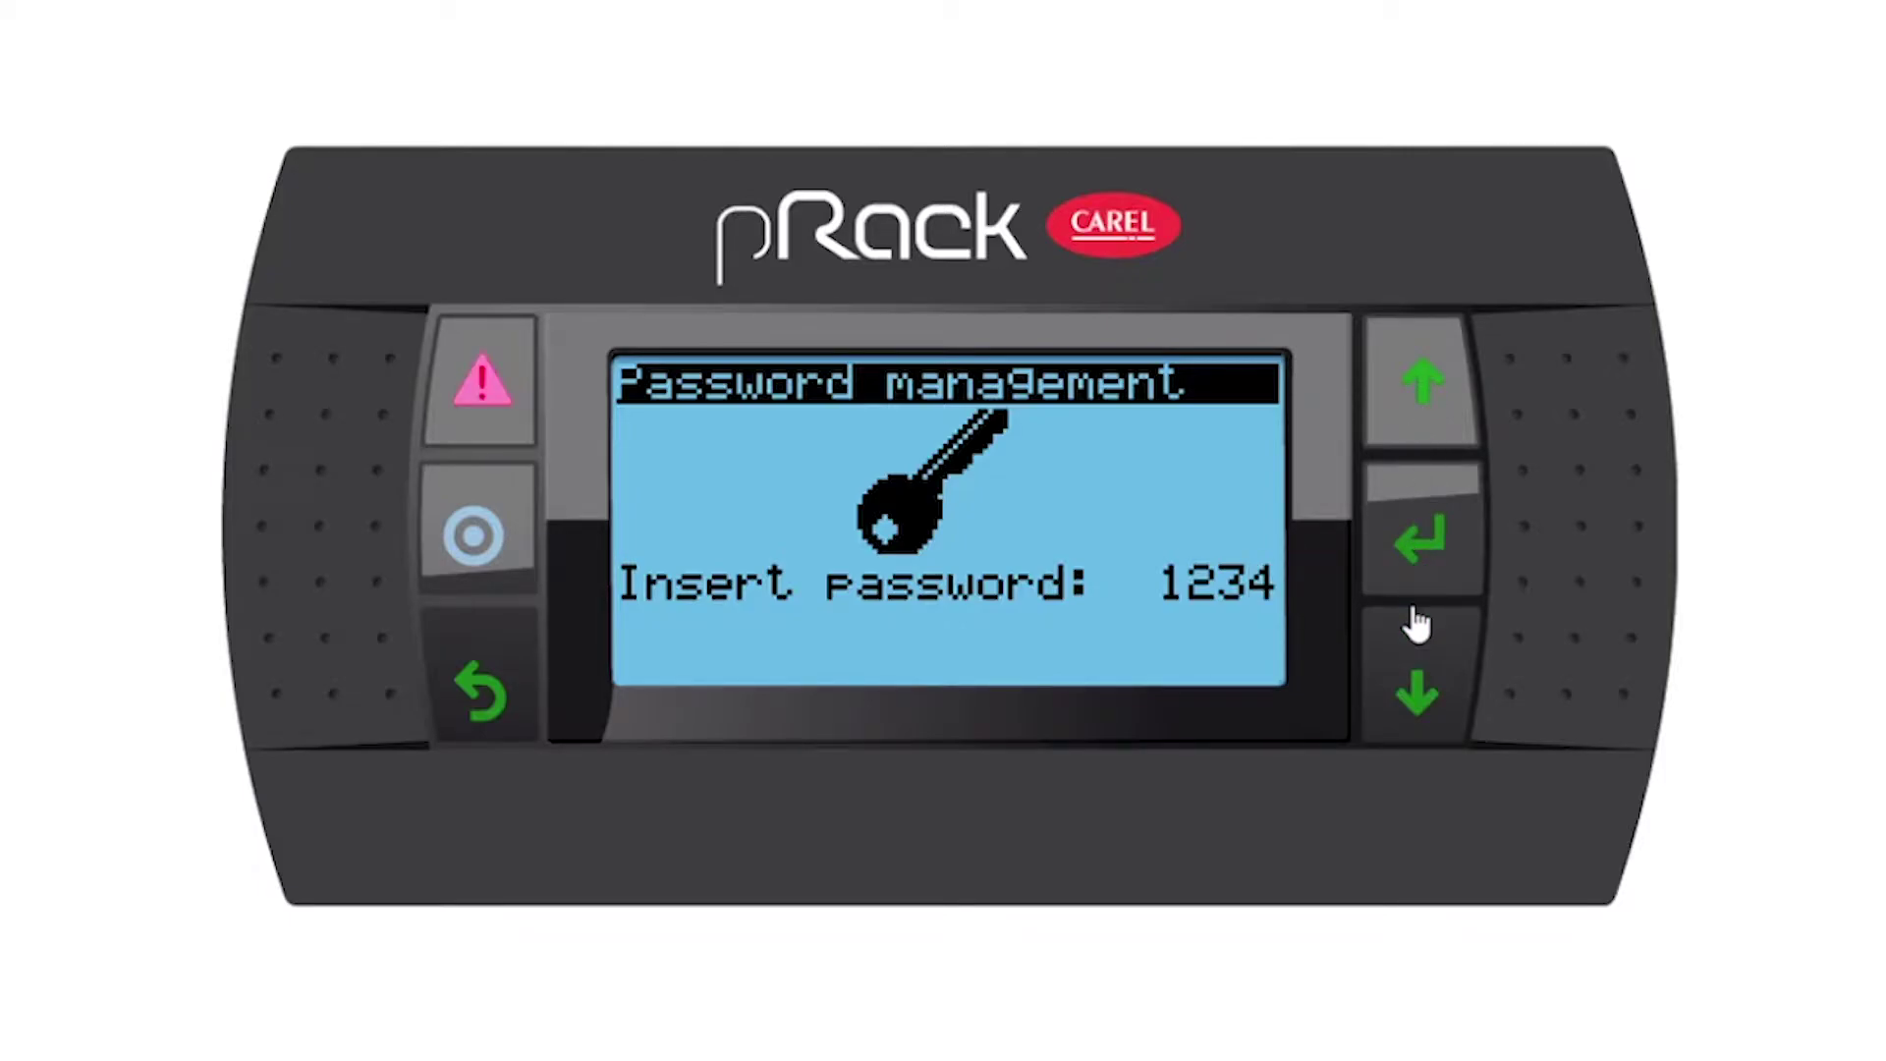
Step: Go through E.Other functions > f.Generic functions to the Gen.Fun.Stages page (Efa05)
click(1420, 693)
click(1417, 692)
click(1416, 692)
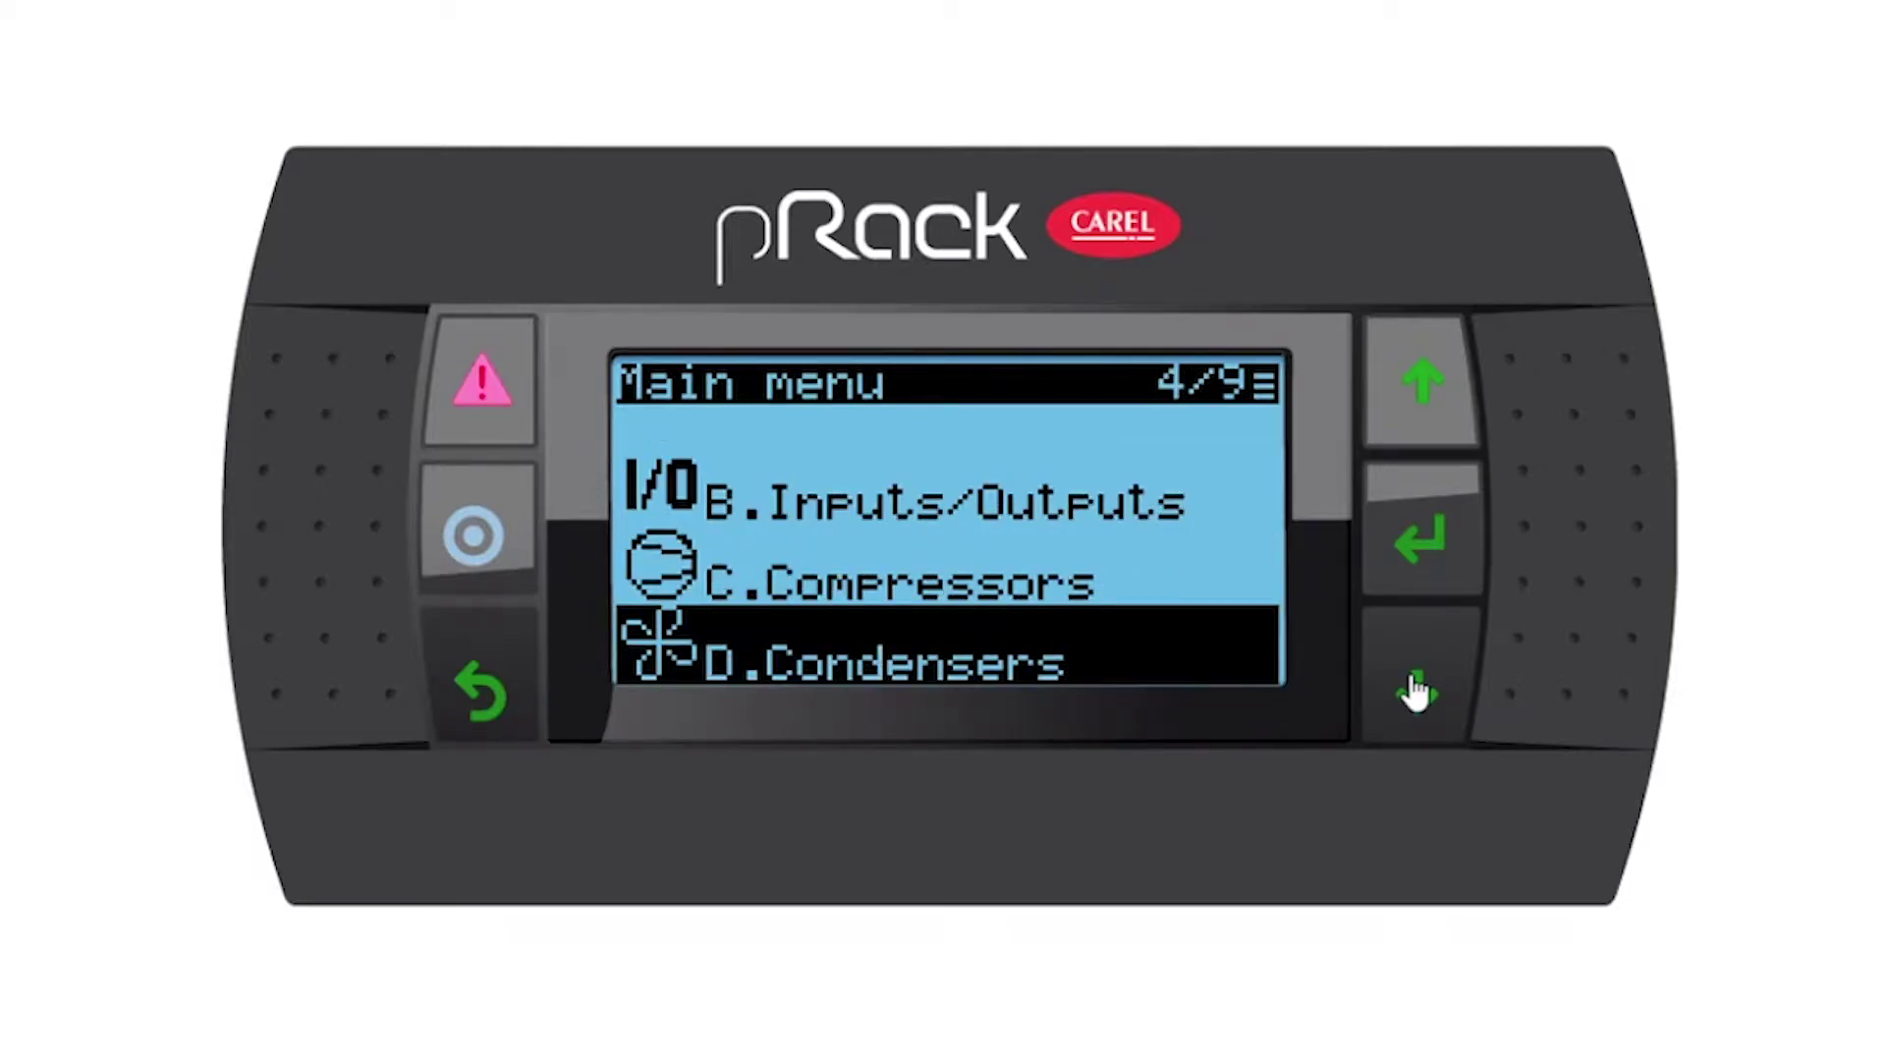
click(1417, 692)
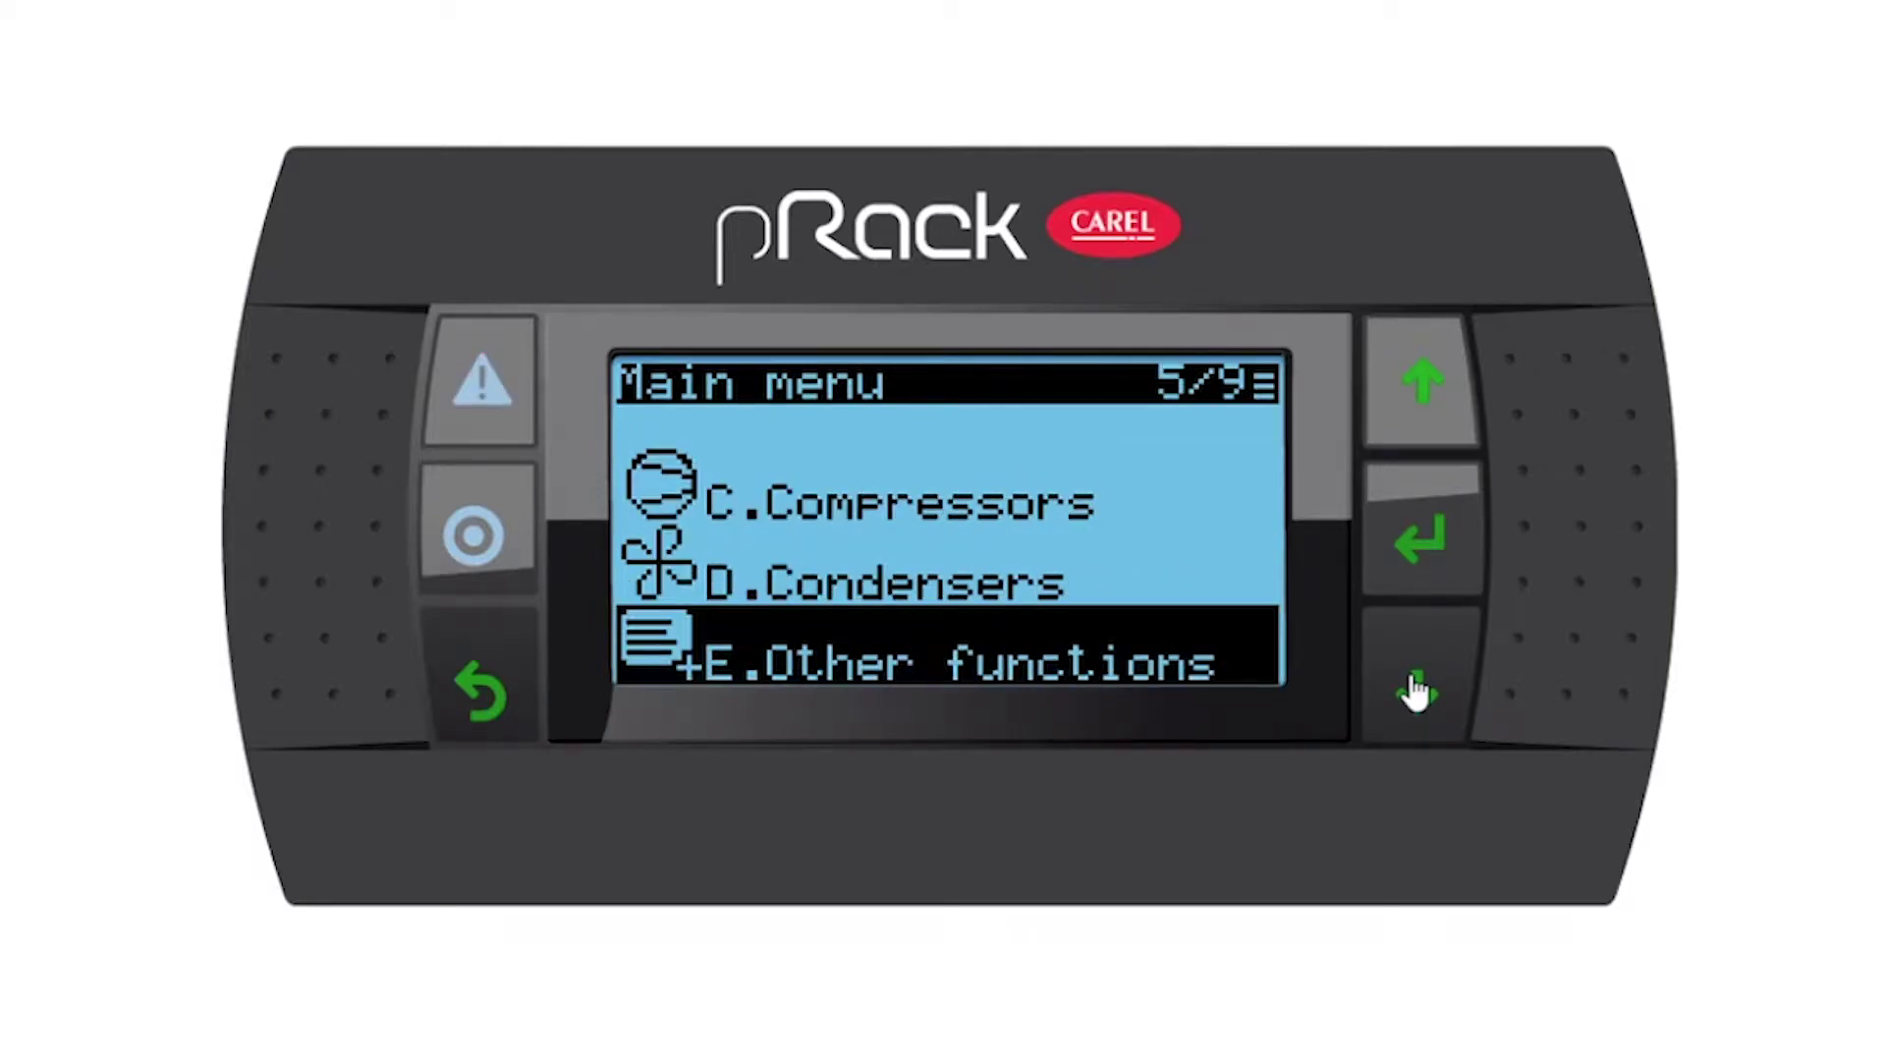
click(1431, 558)
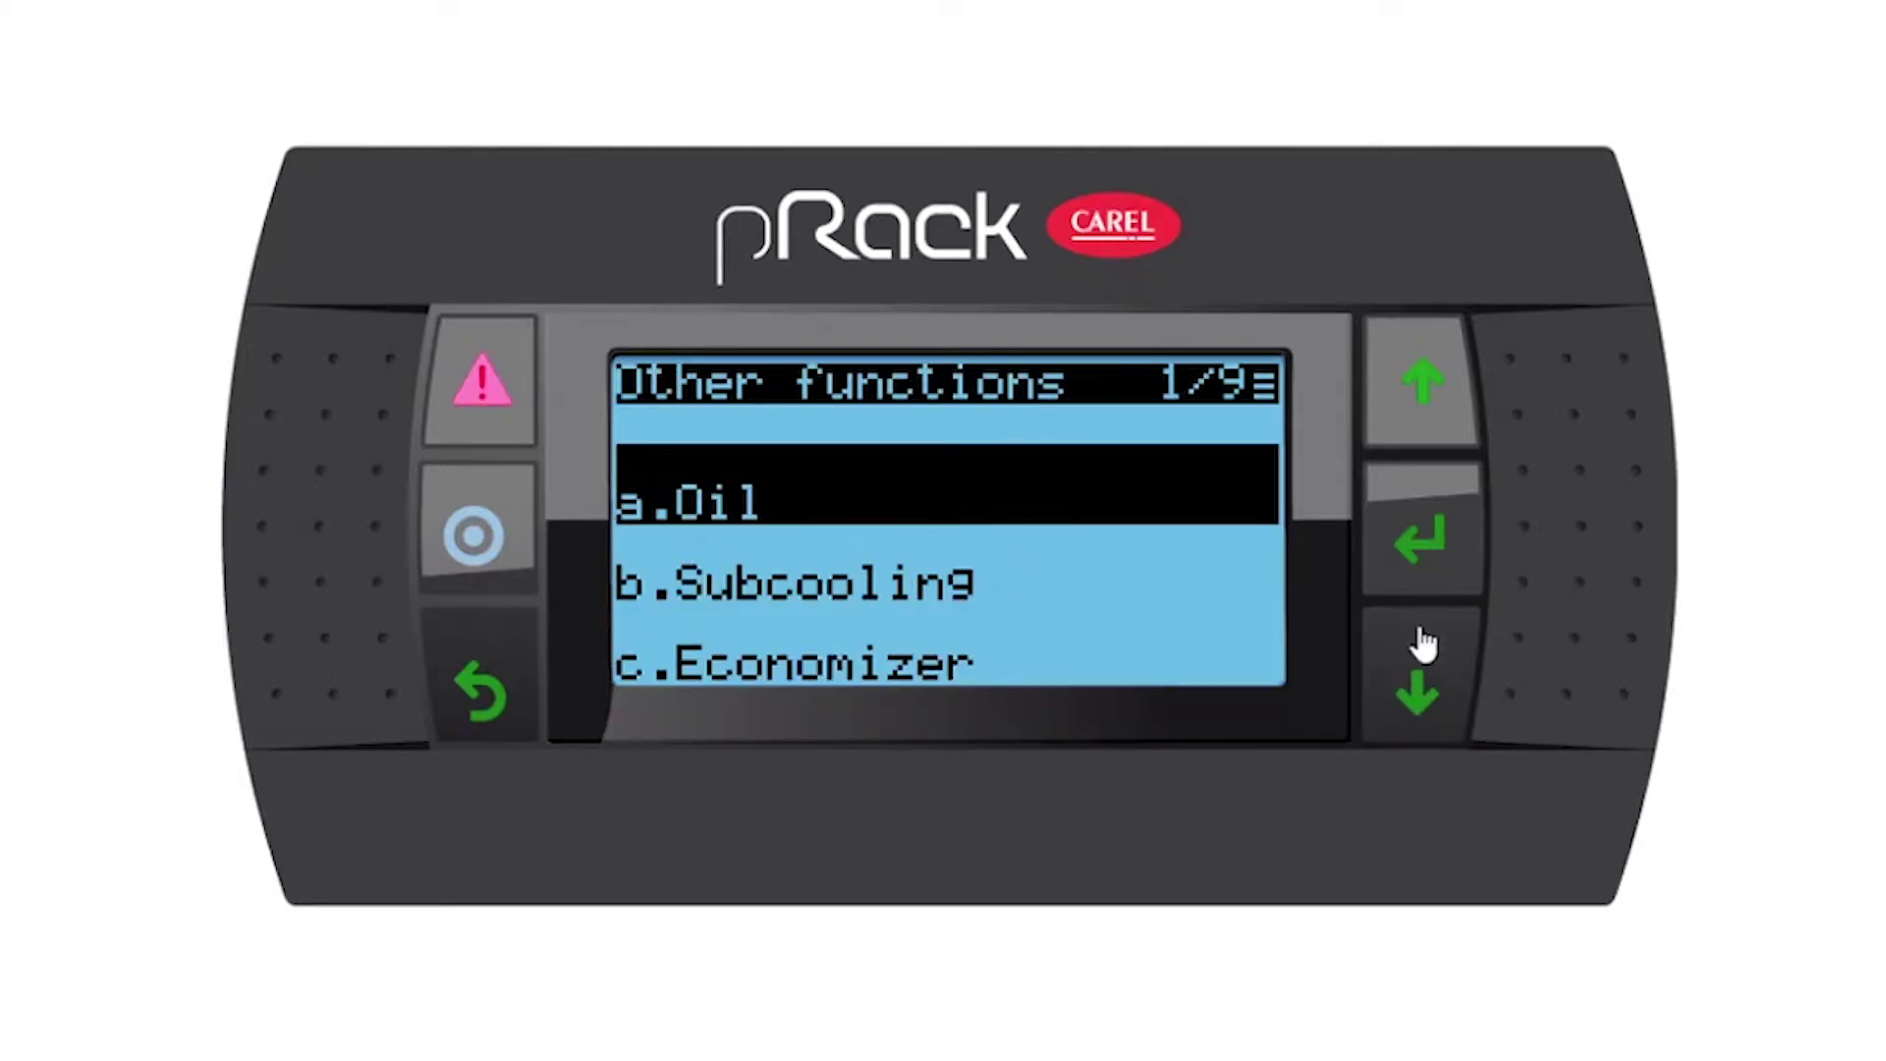
click(1417, 693)
click(1416, 693)
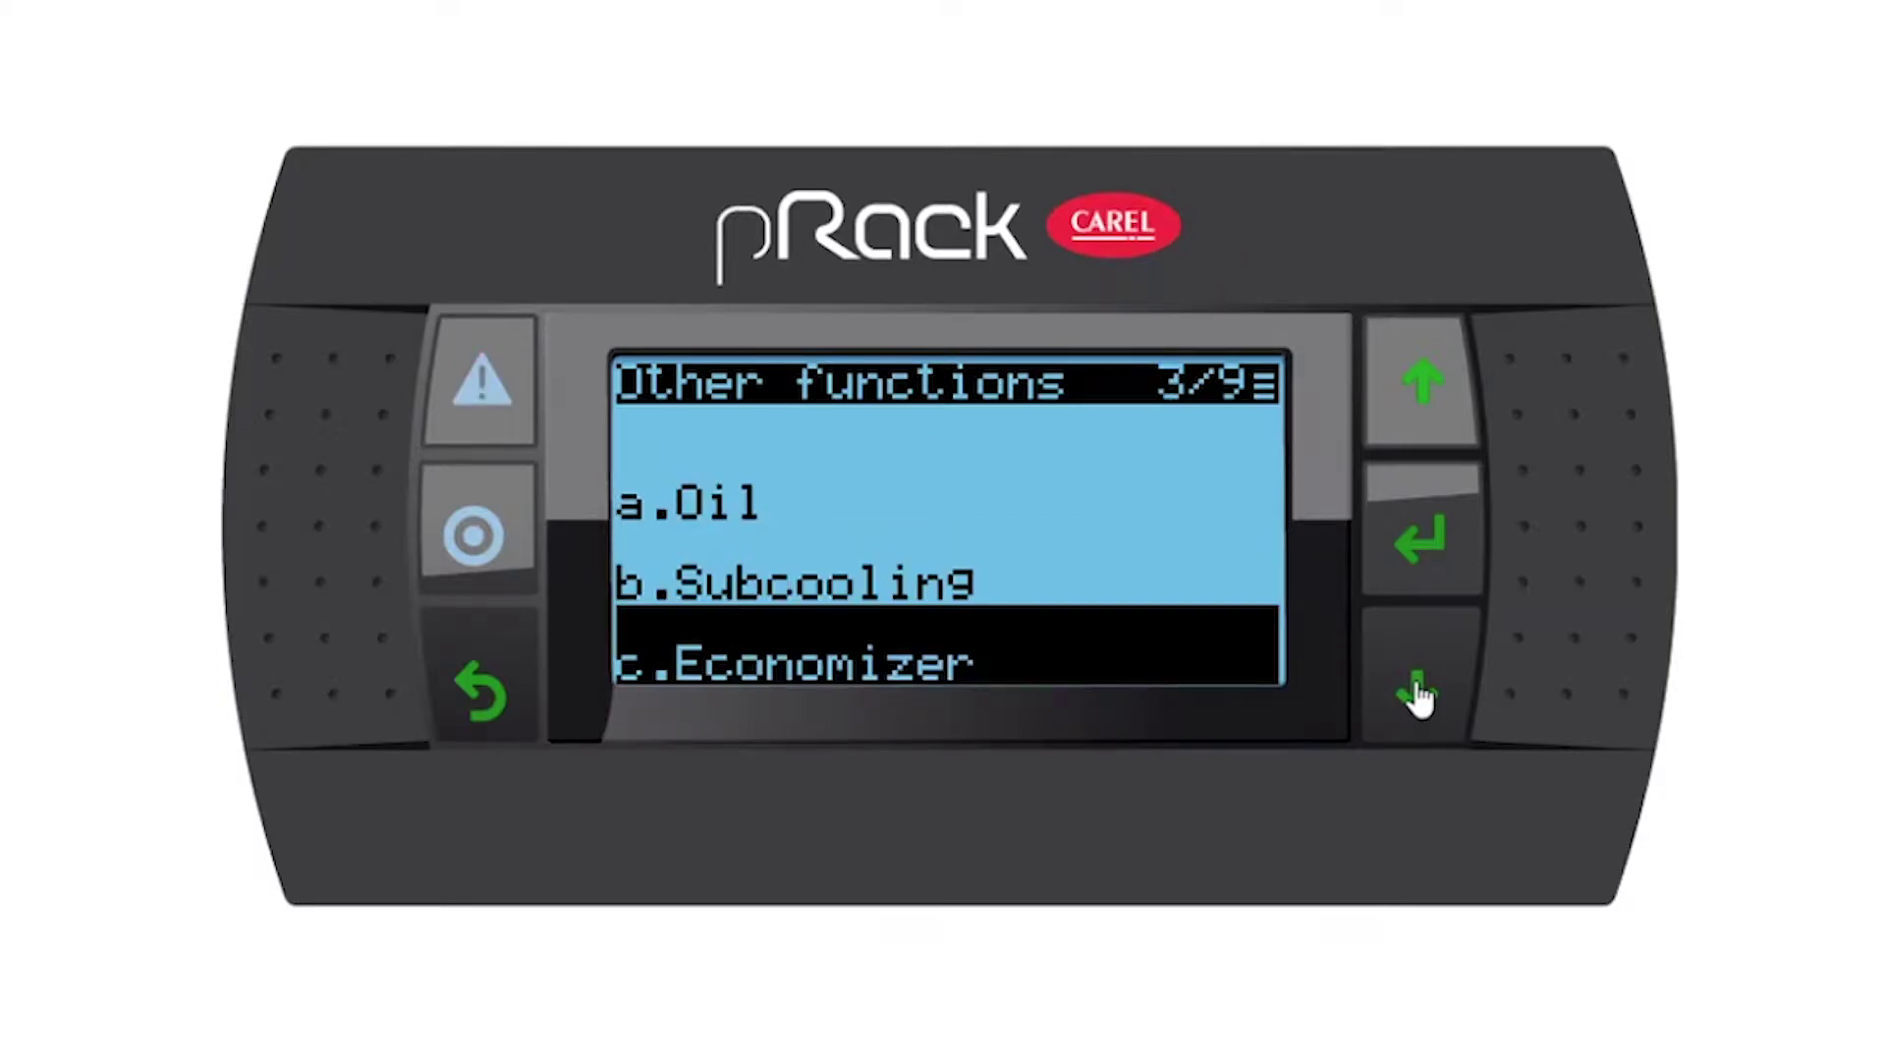
click(1417, 692)
click(1417, 693)
click(1417, 693)
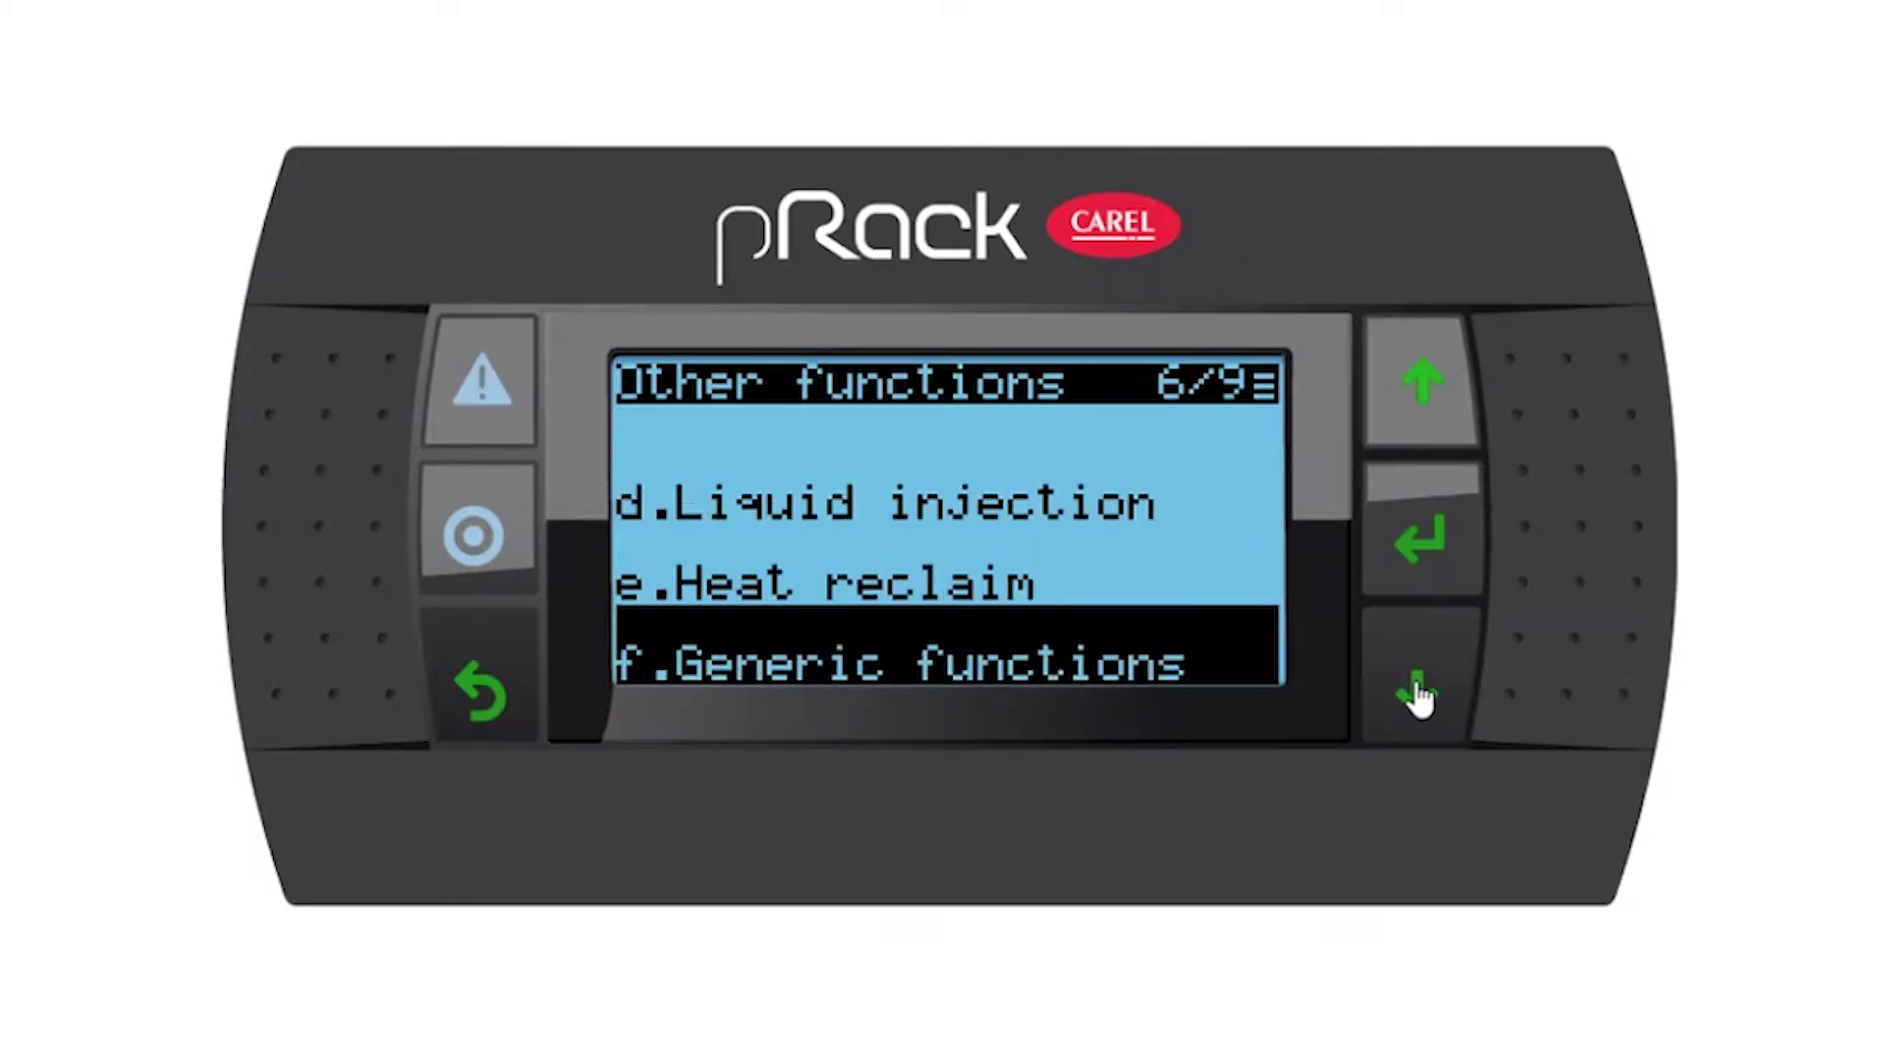
click(1428, 558)
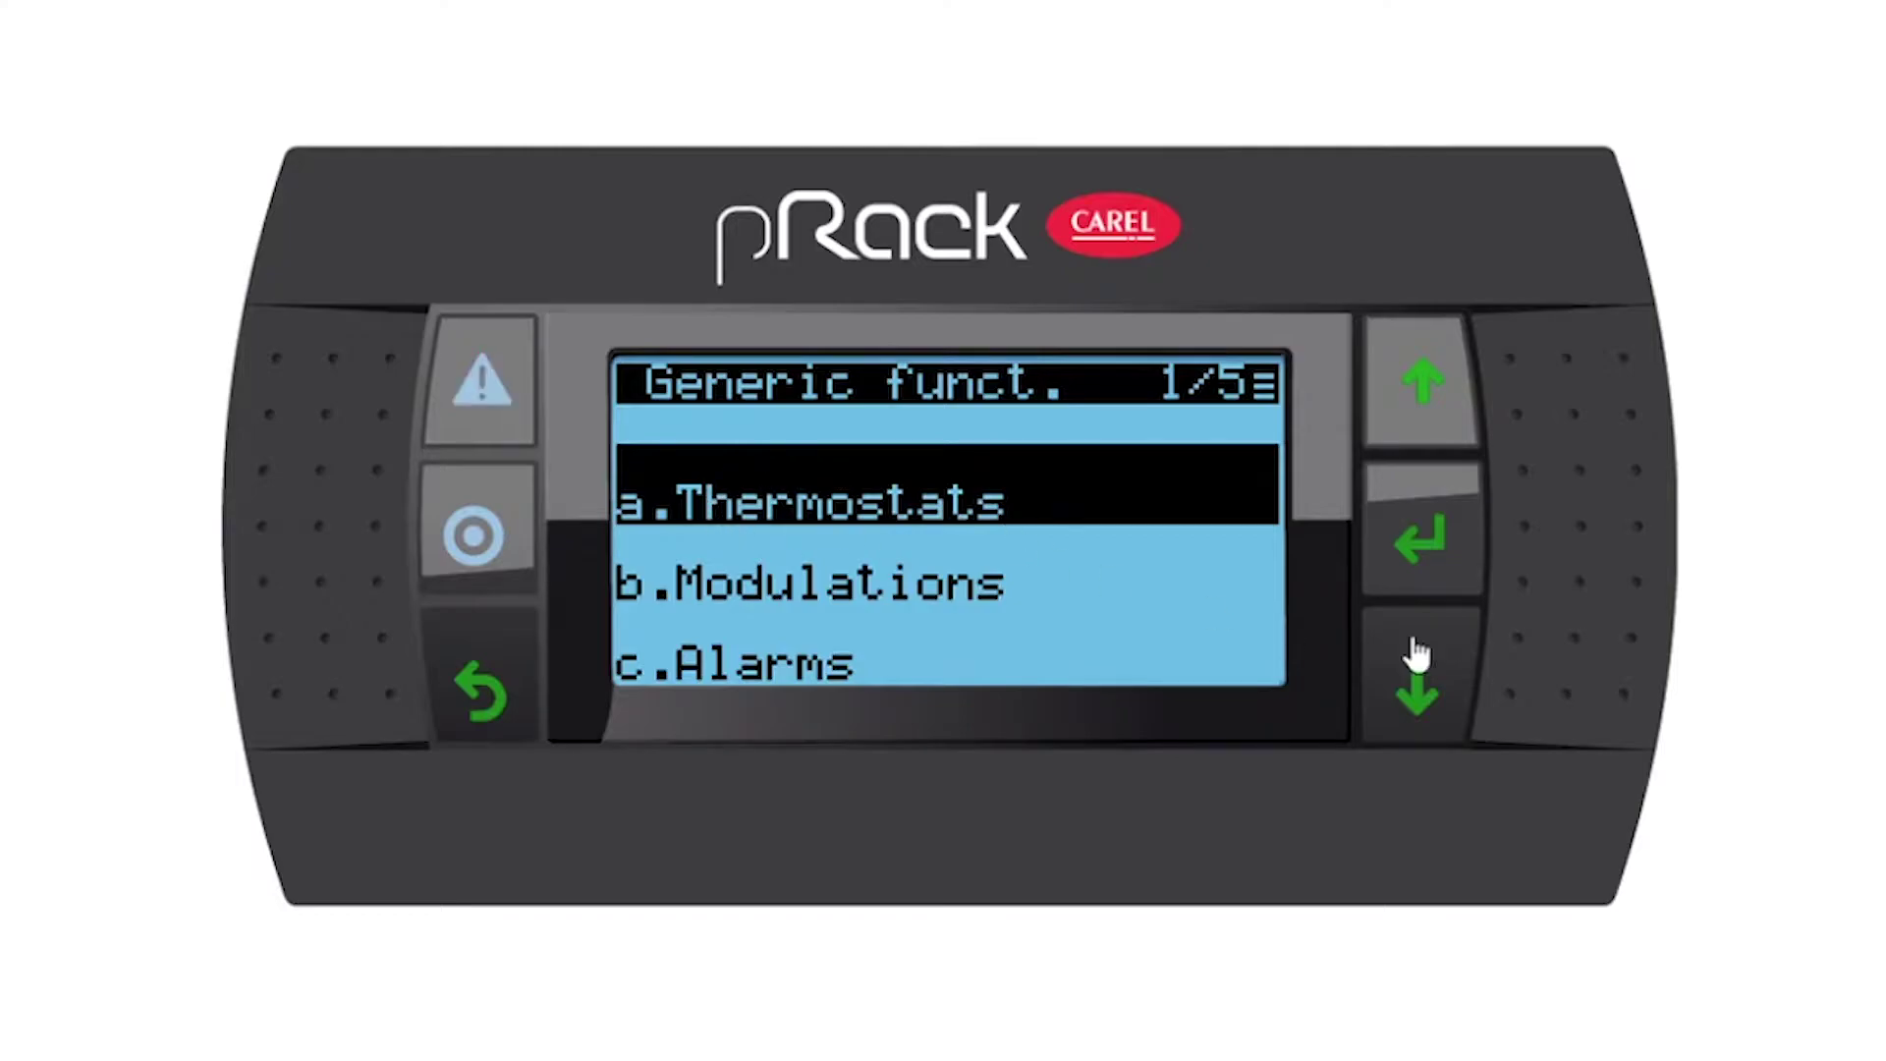
click(1425, 557)
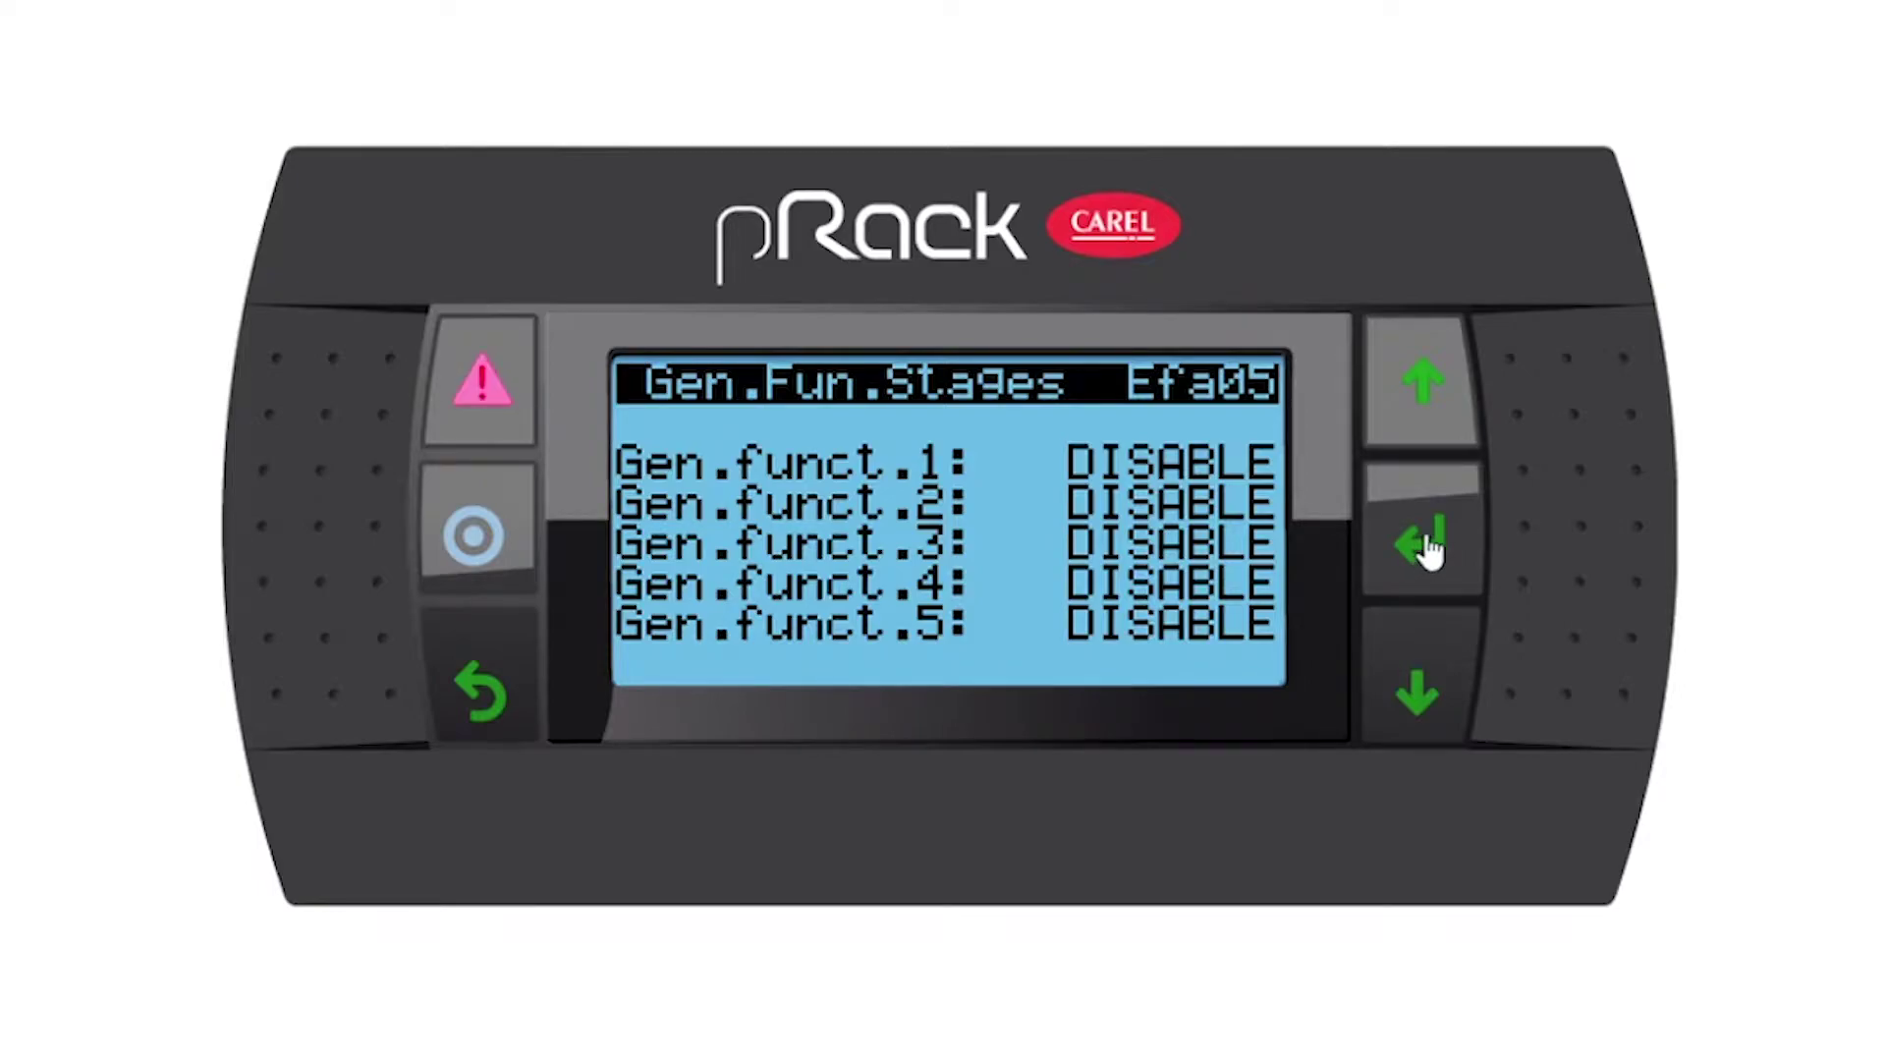
Step: Set Gen.funct.1 to ENABLE, leave stages 2–5 disabled, and advance to Efa06
click(1429, 553)
click(1421, 403)
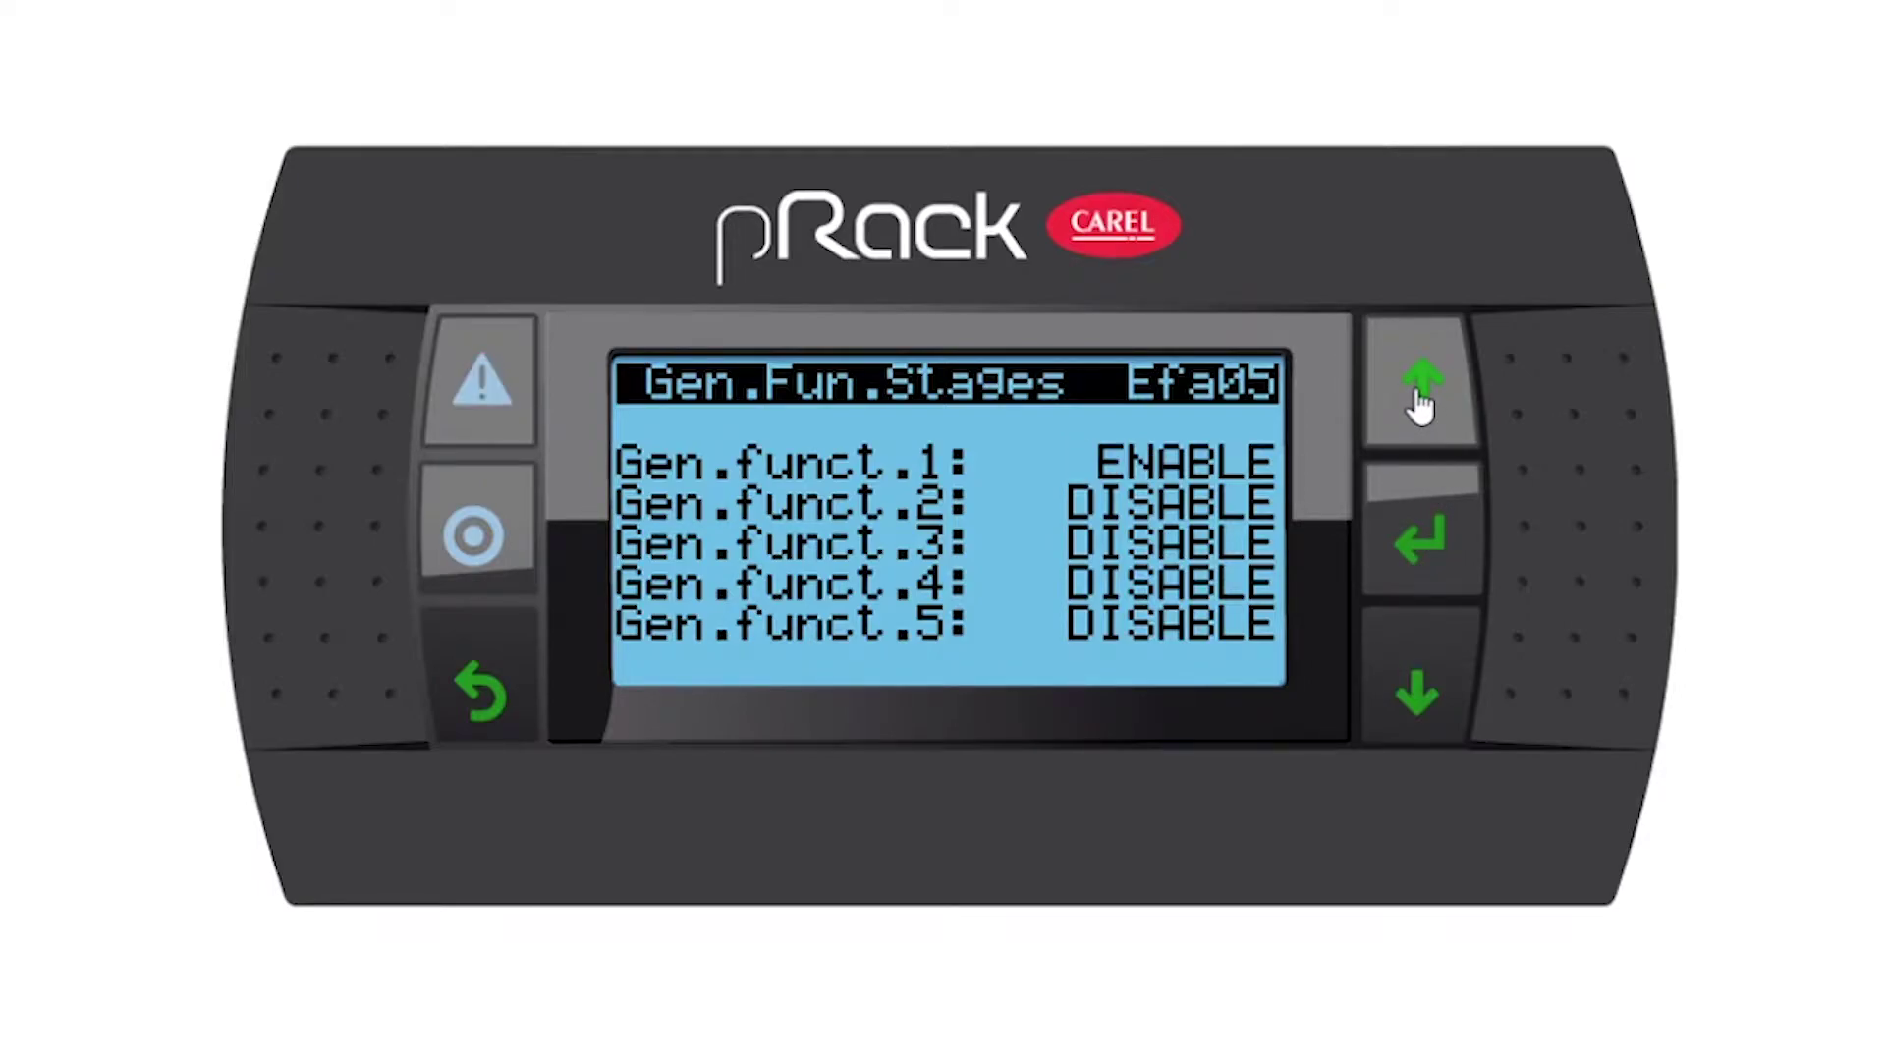
click(1427, 553)
click(1425, 551)
click(1422, 550)
click(1424, 550)
click(1436, 708)
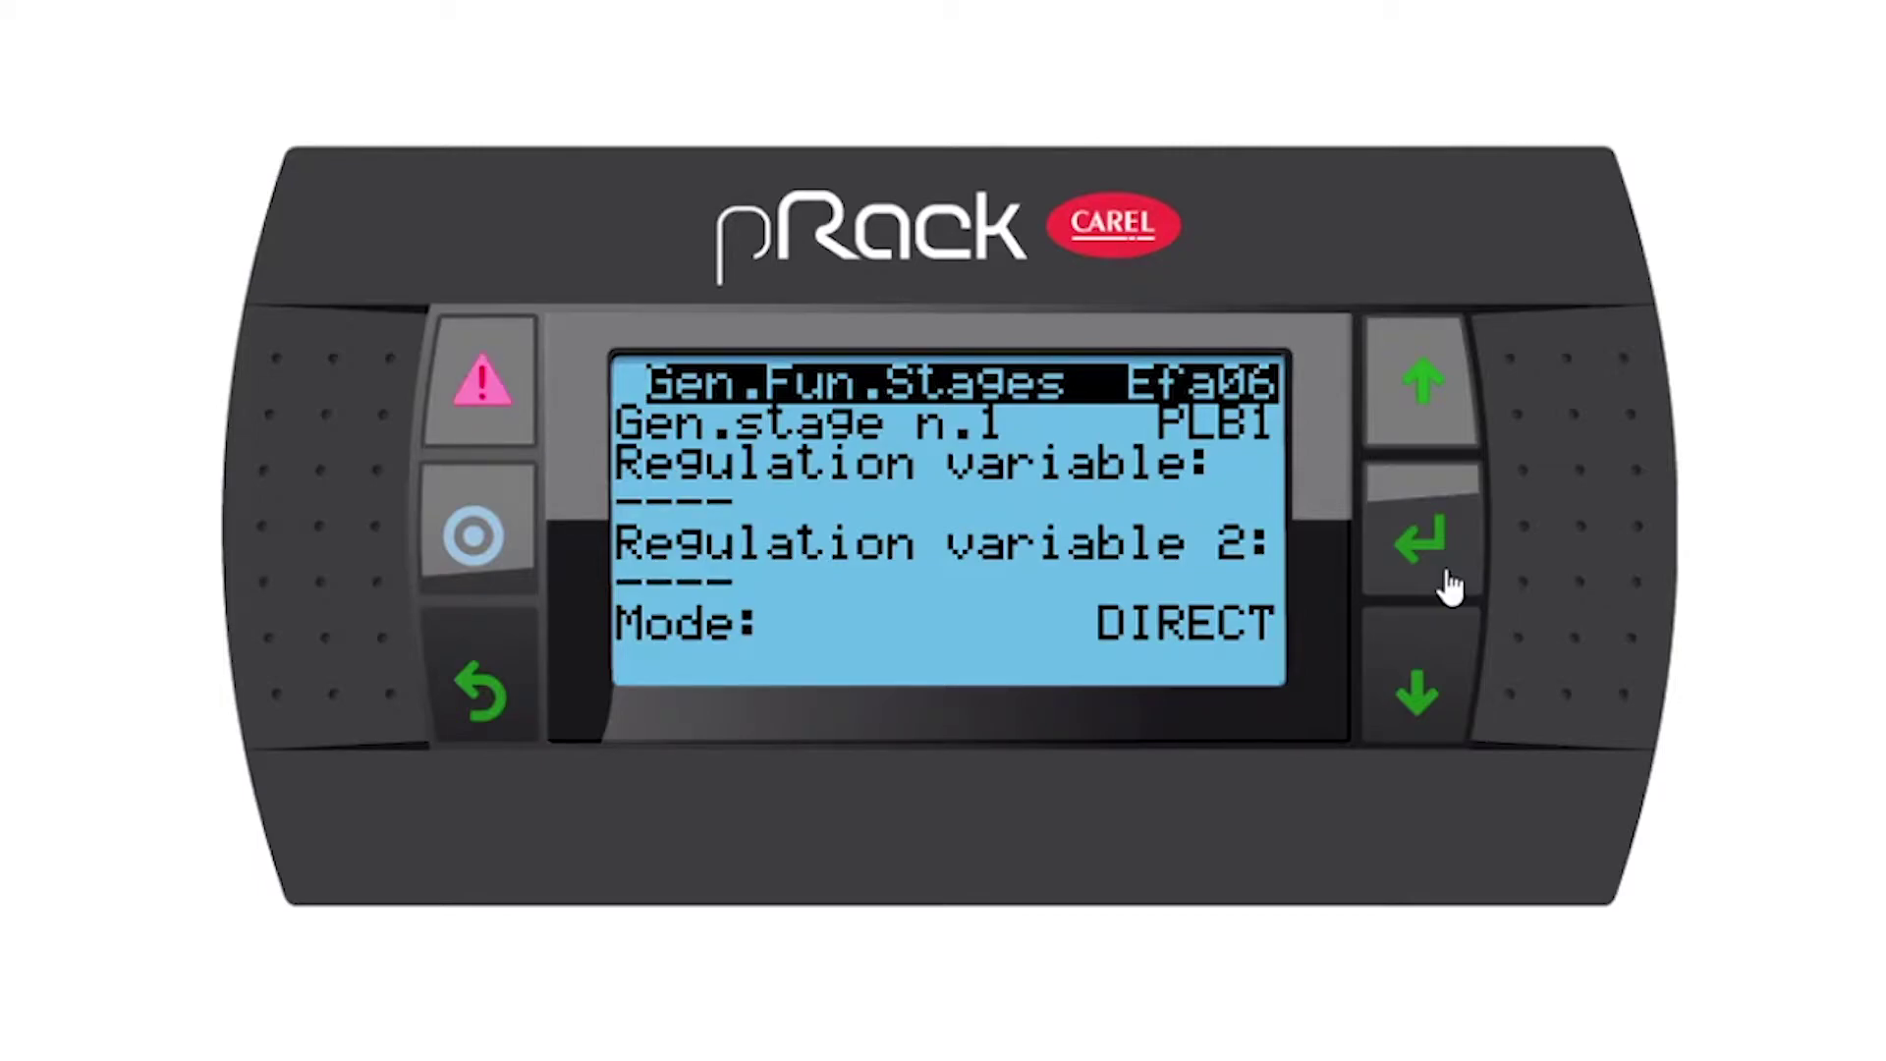
Step: Cycle stage 1's regulation variable through the options to SERIAL VAR1, then go to Efa07
click(1422, 542)
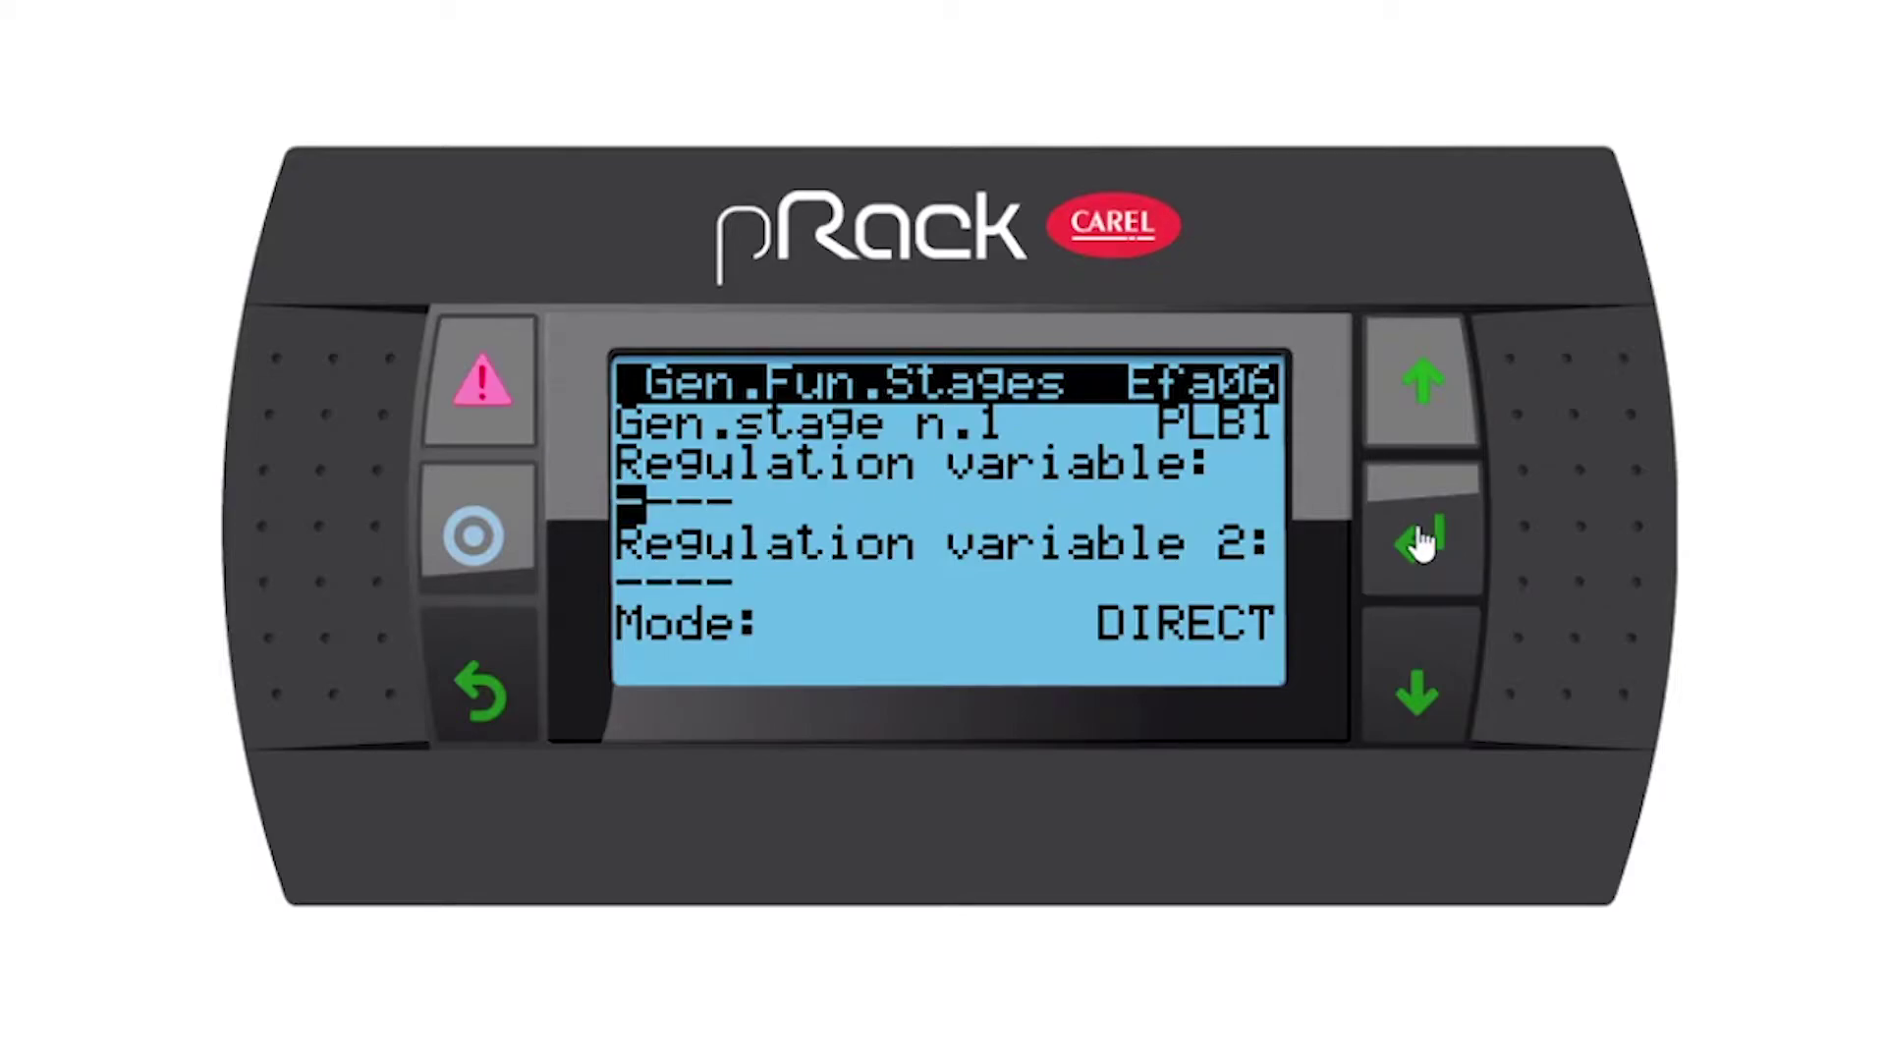
click(1426, 381)
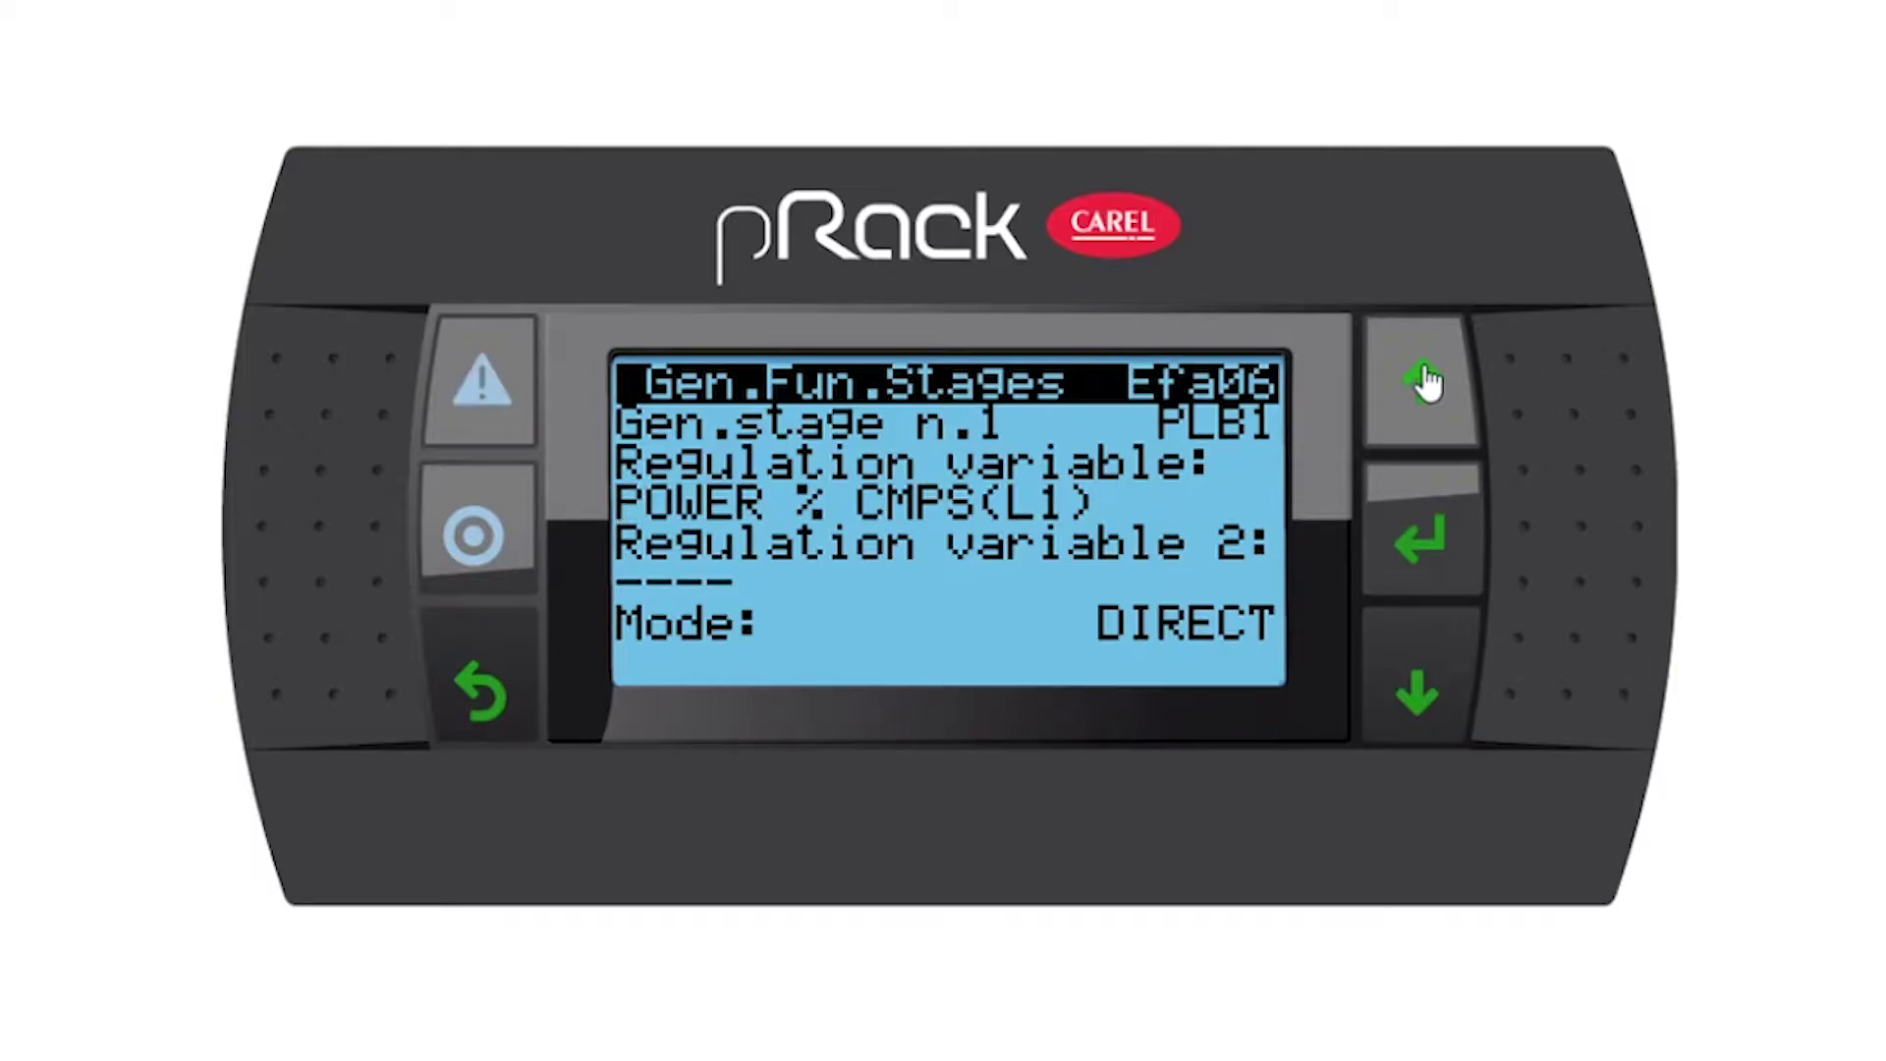
click(1427, 381)
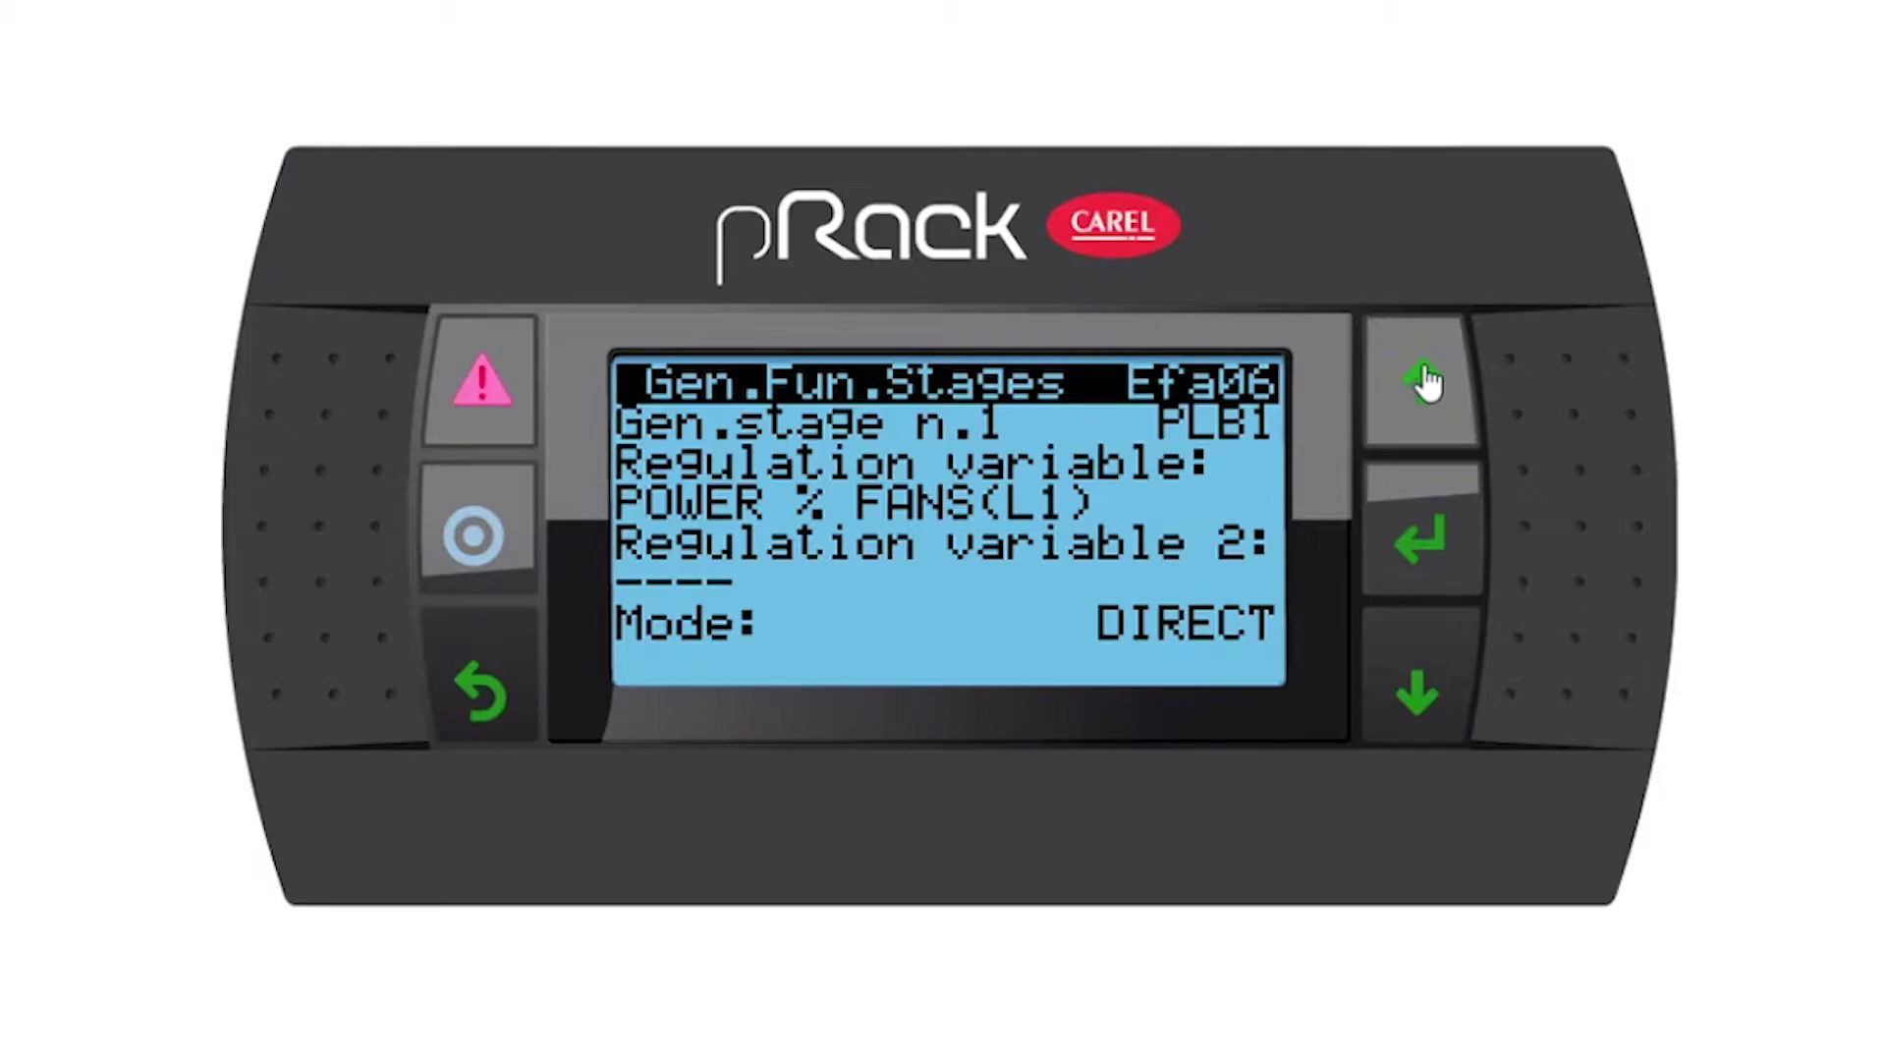
click(1427, 382)
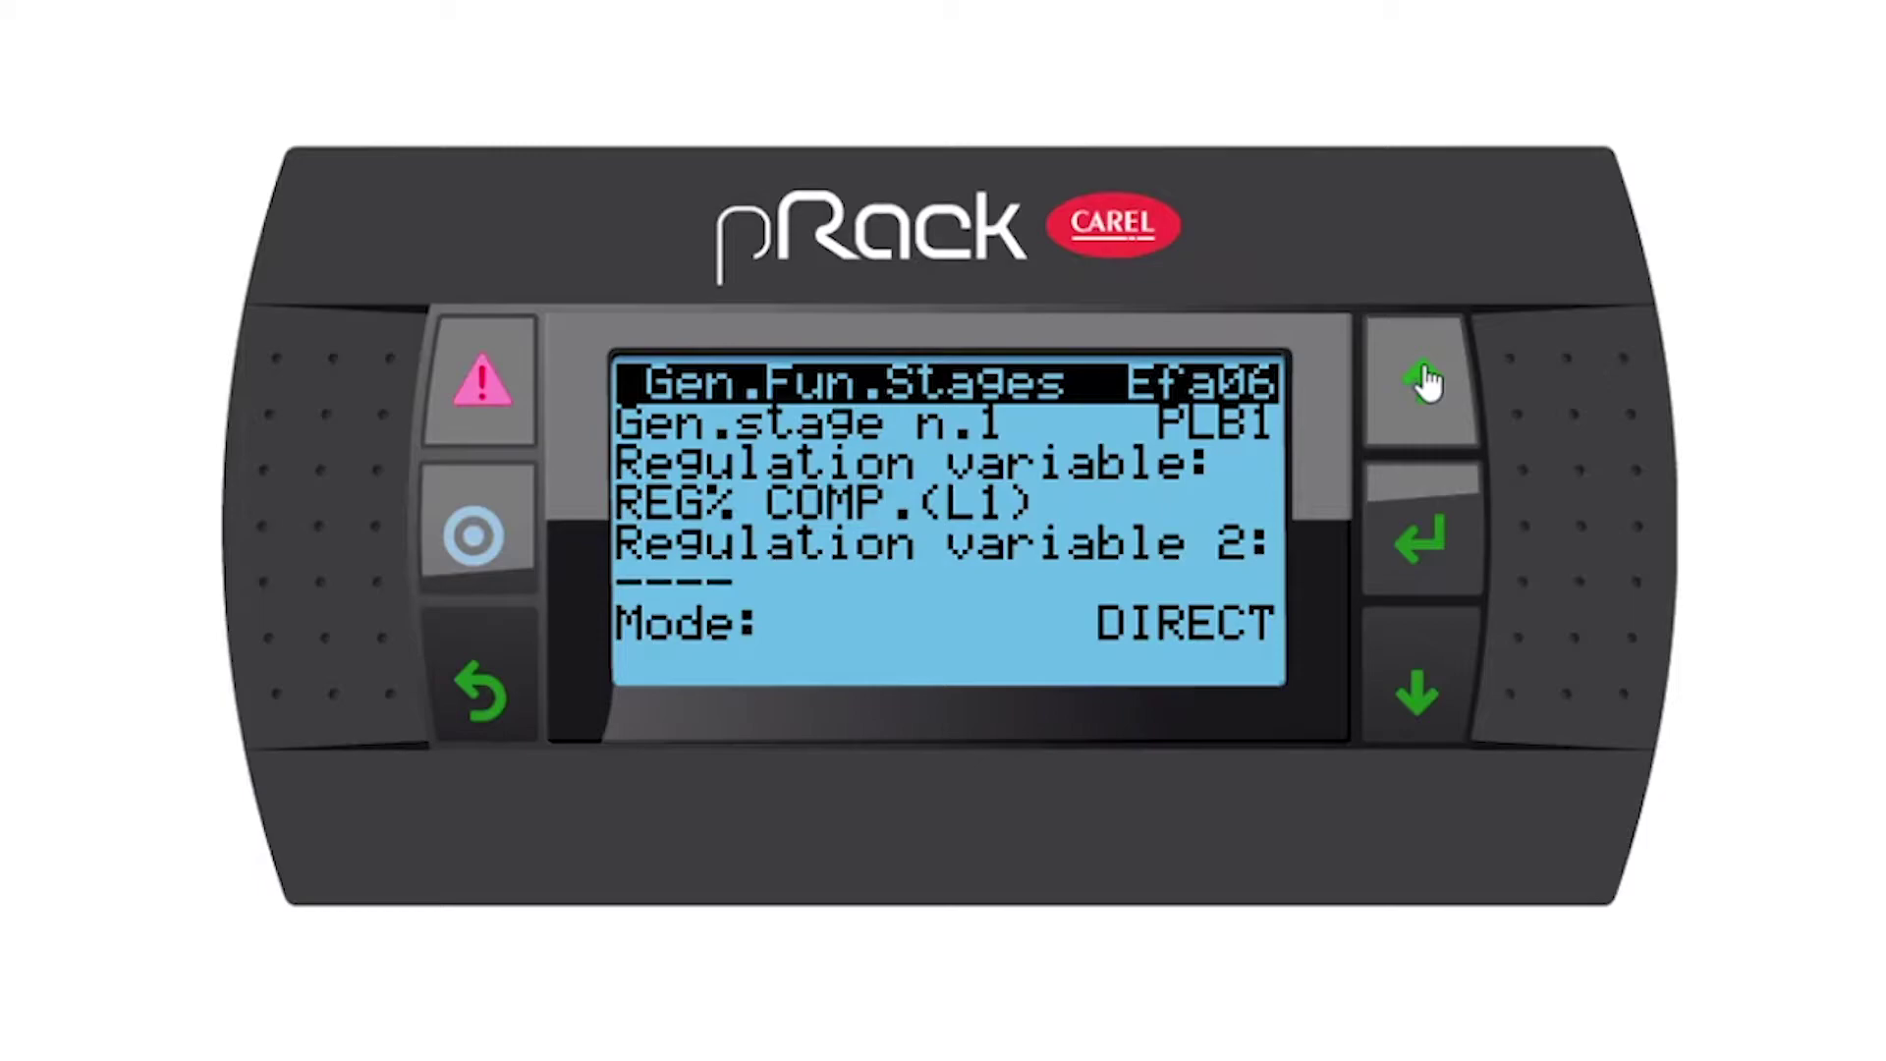
click(1426, 382)
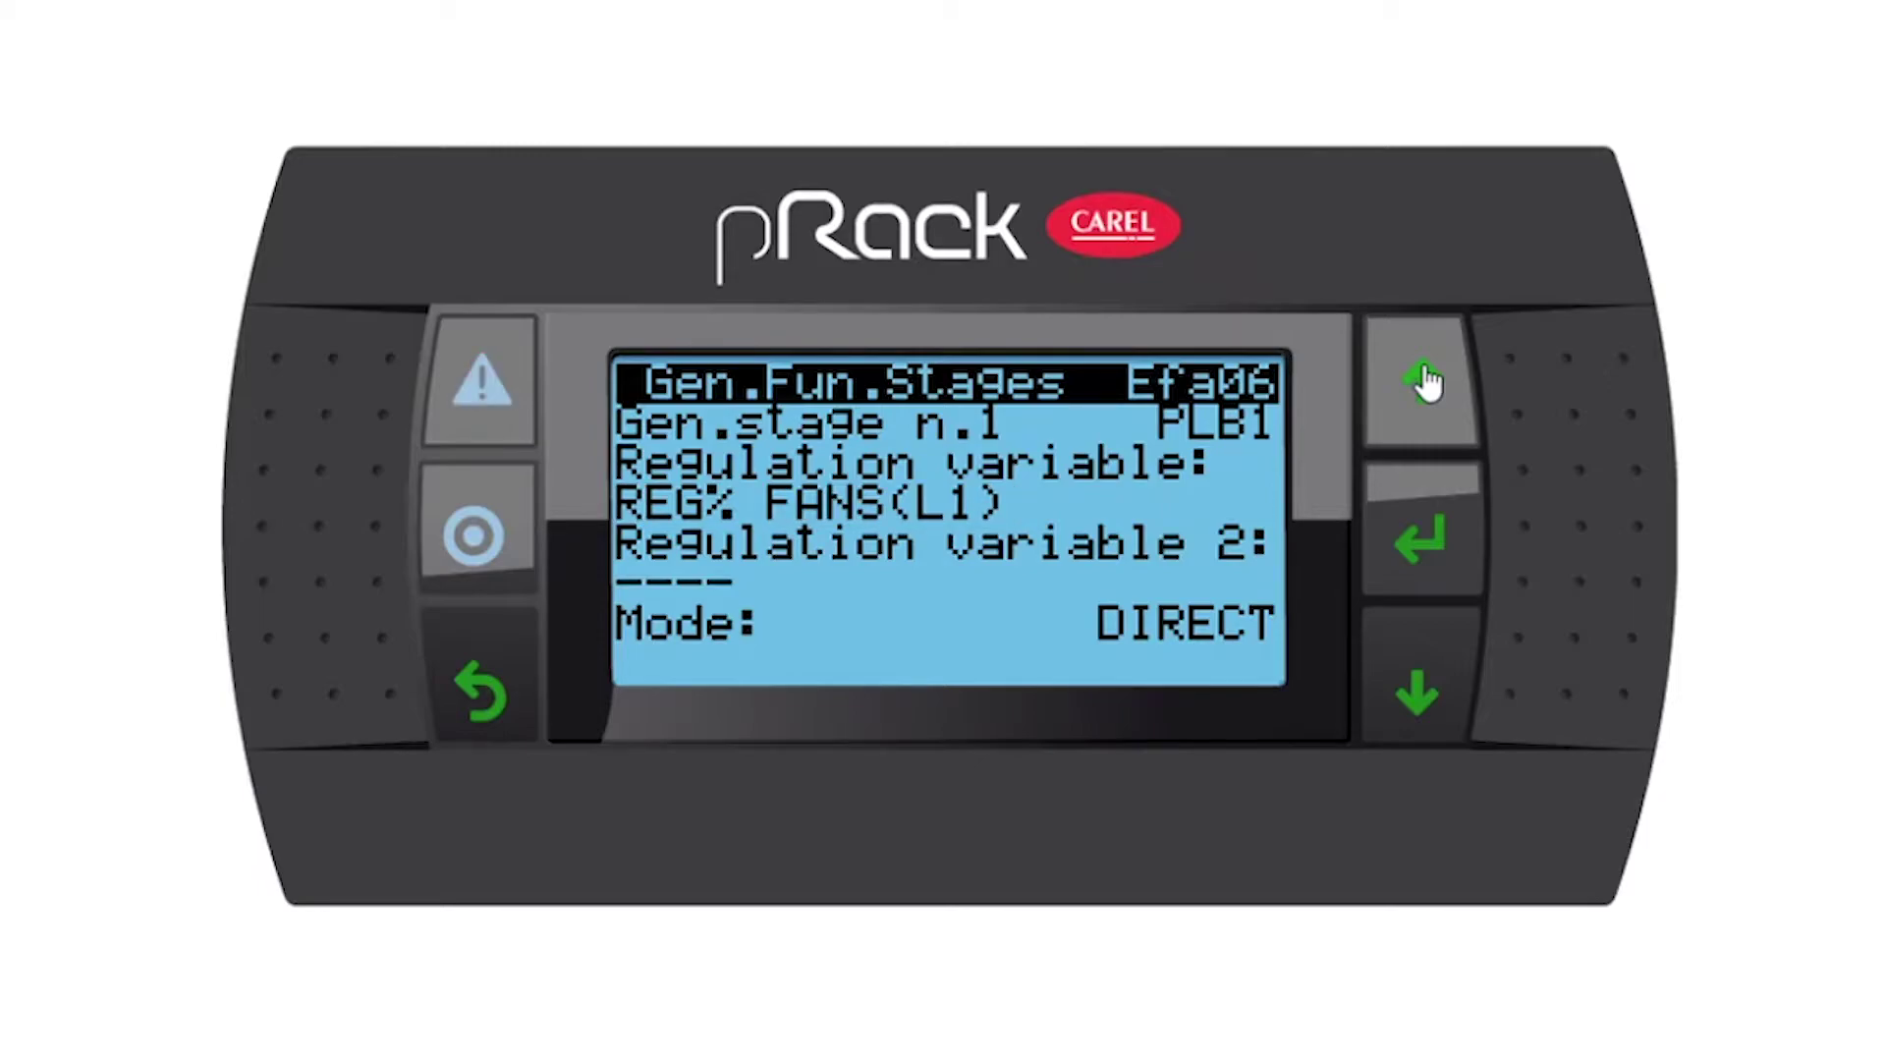
click(1426, 382)
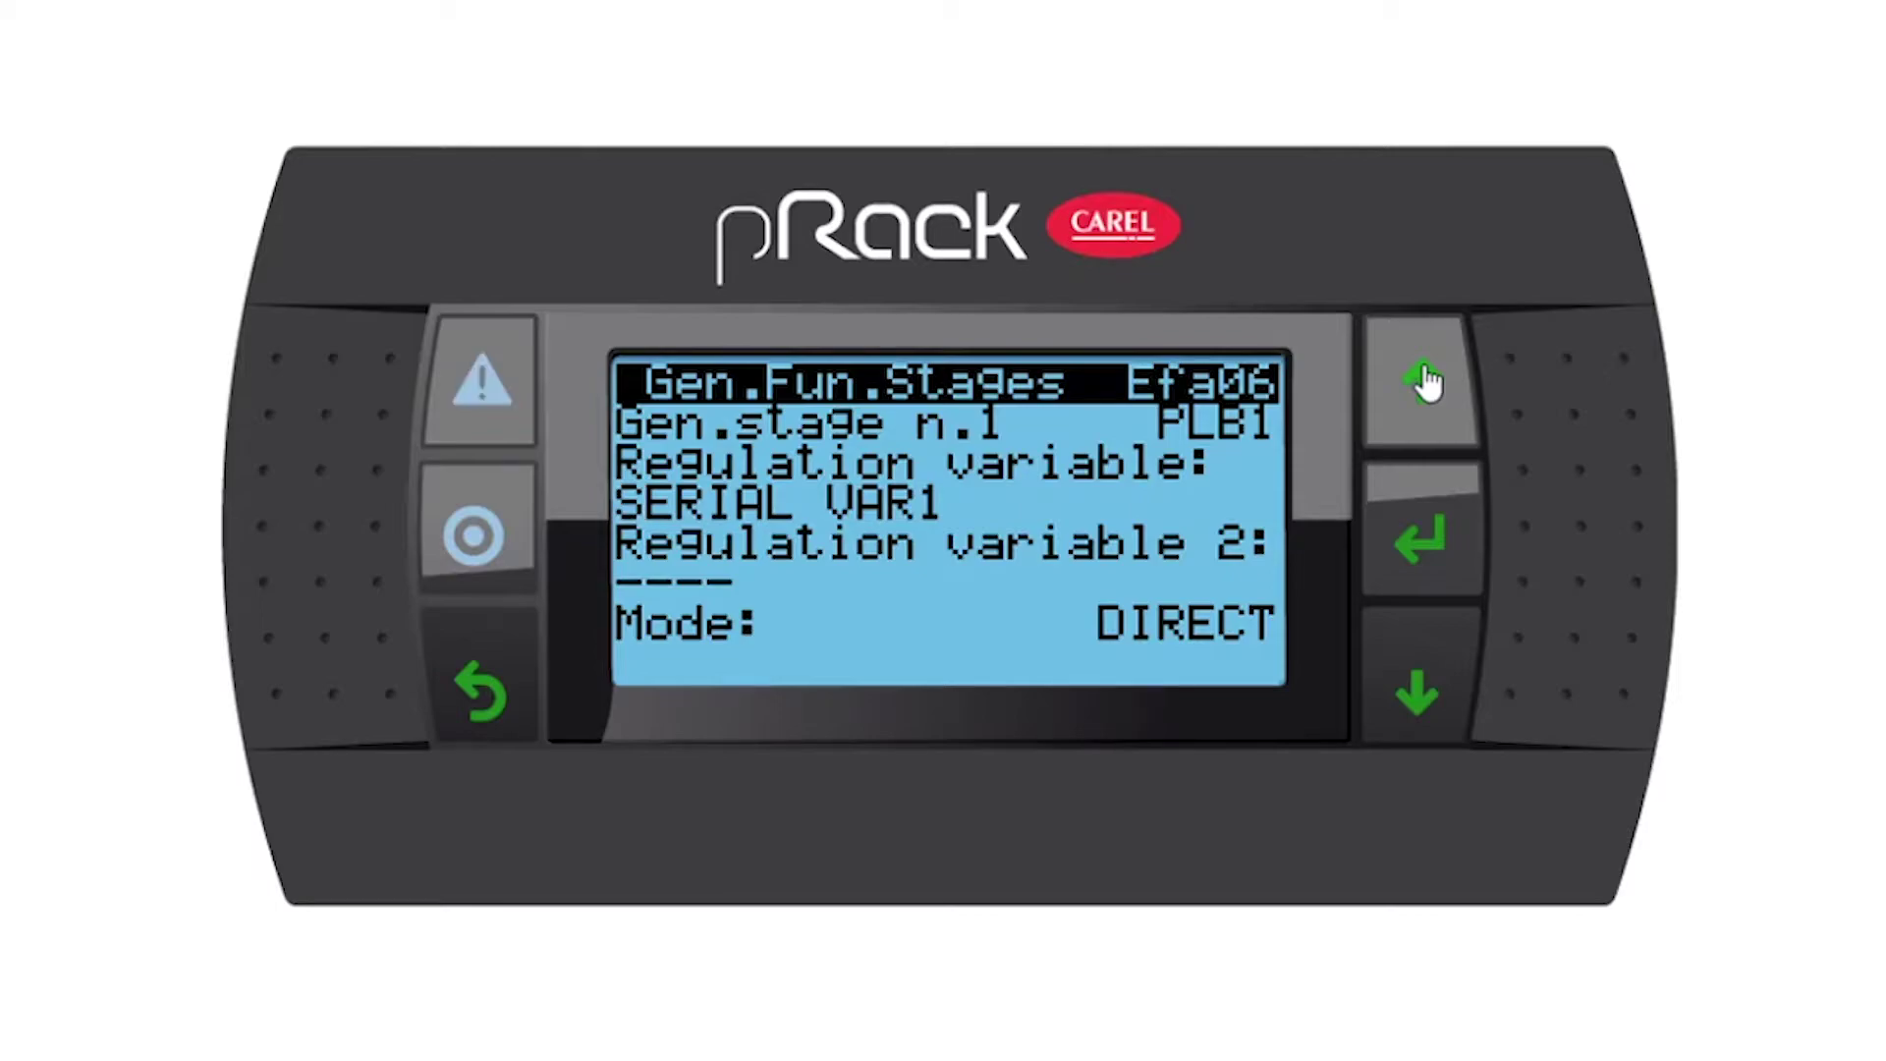
click(1427, 381)
click(1412, 688)
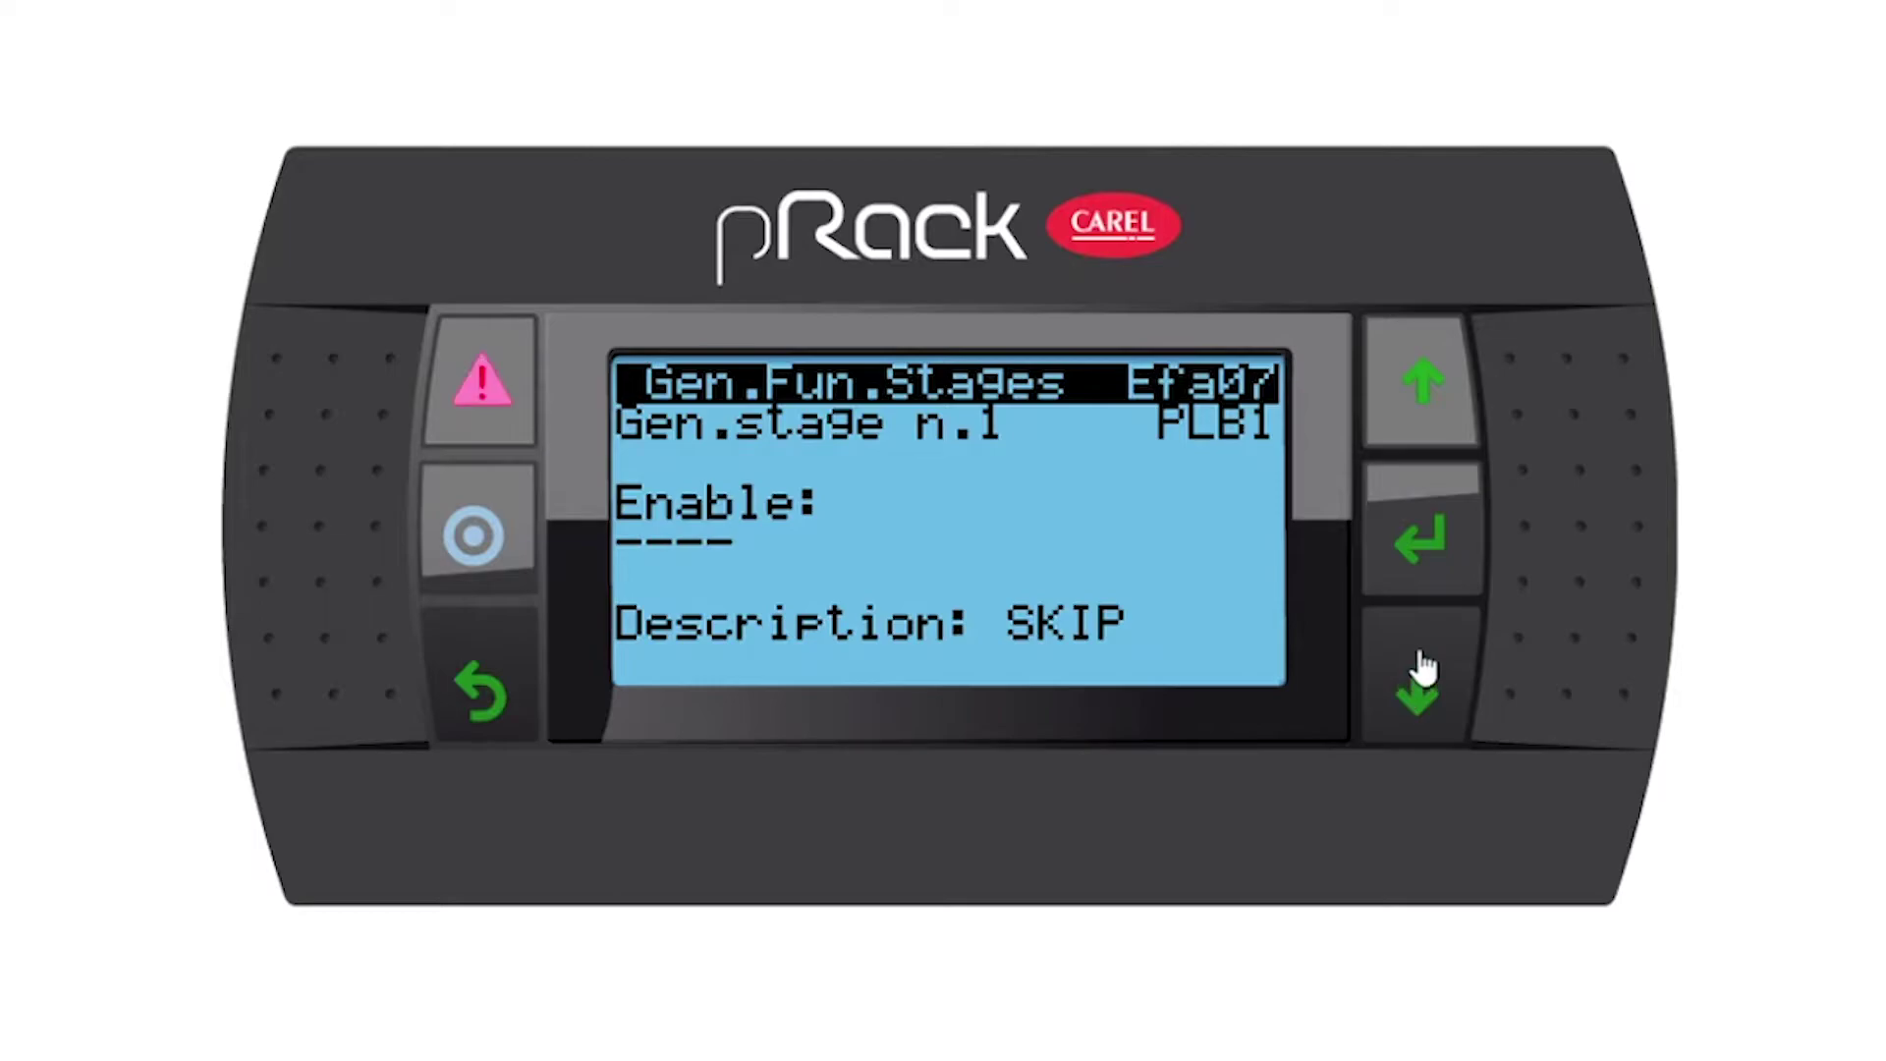
Step: Change stage 1's Enable from HEARTBEAT to ---- and move to the Description field
click(1432, 540)
click(1421, 418)
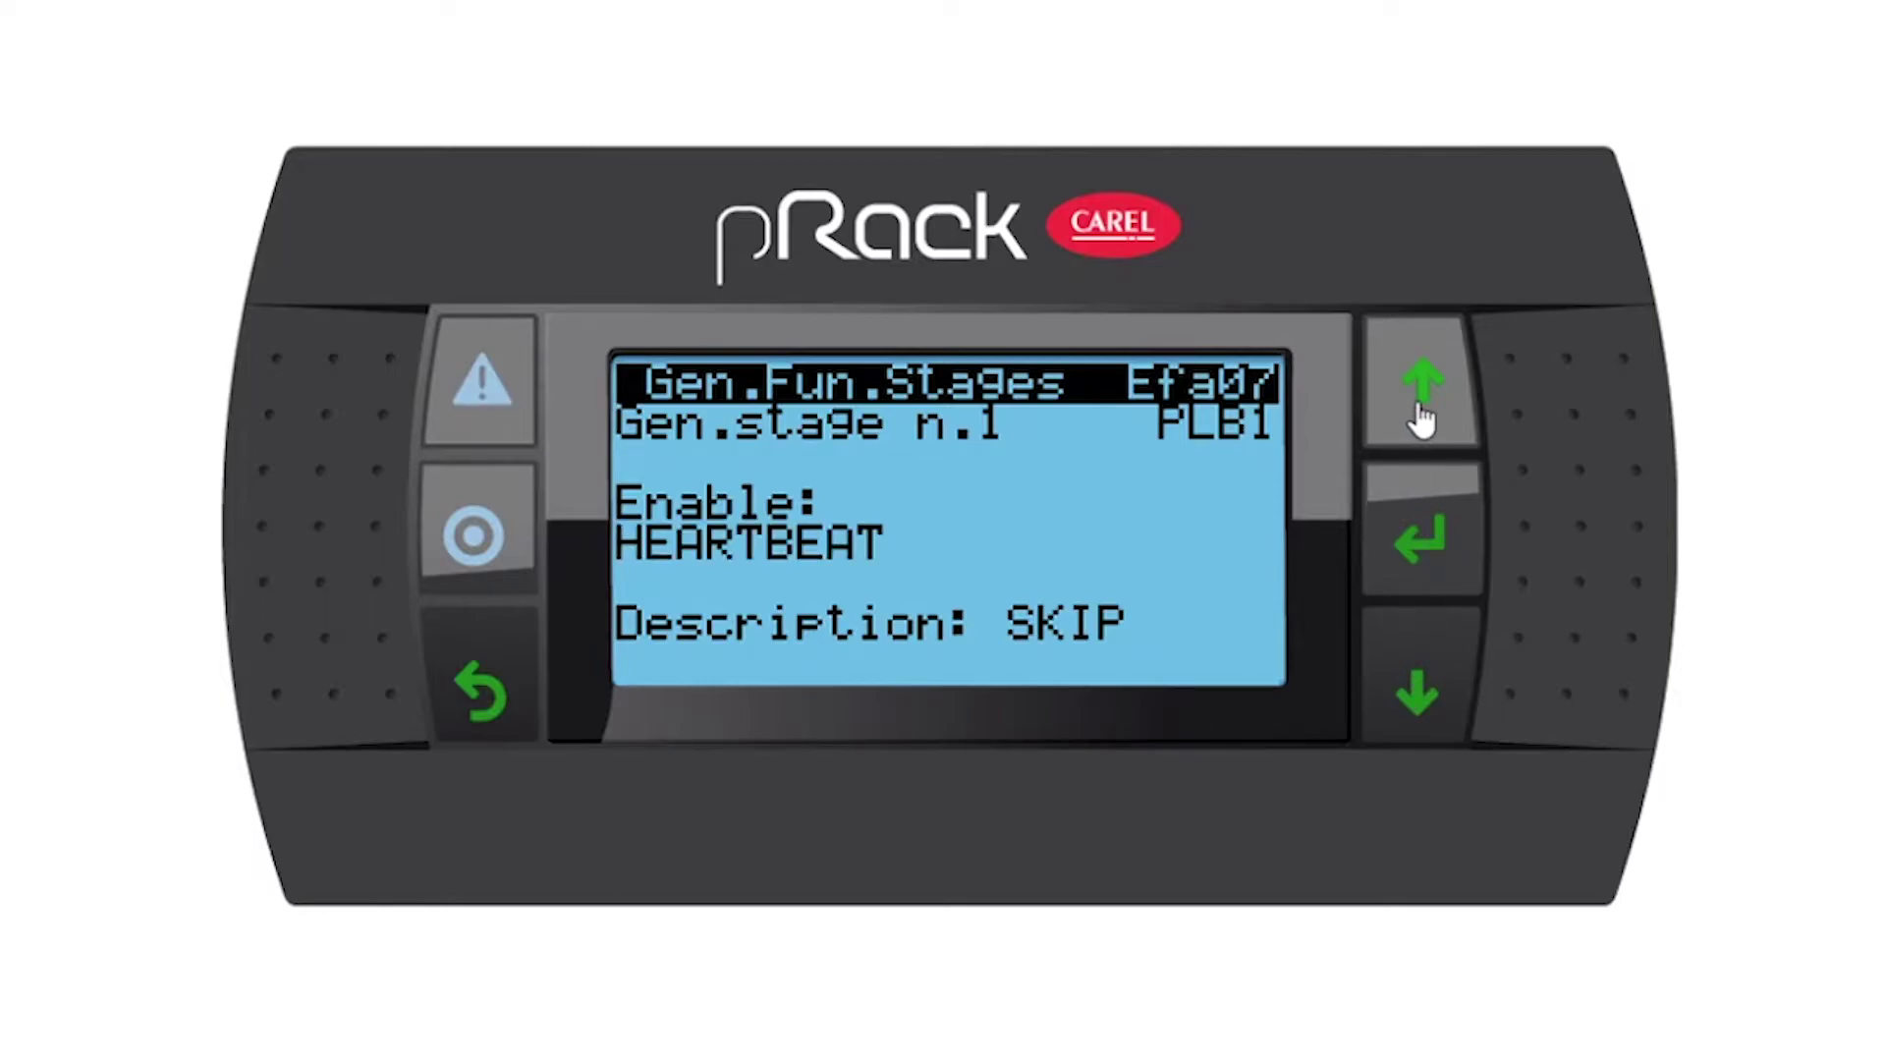
click(1421, 418)
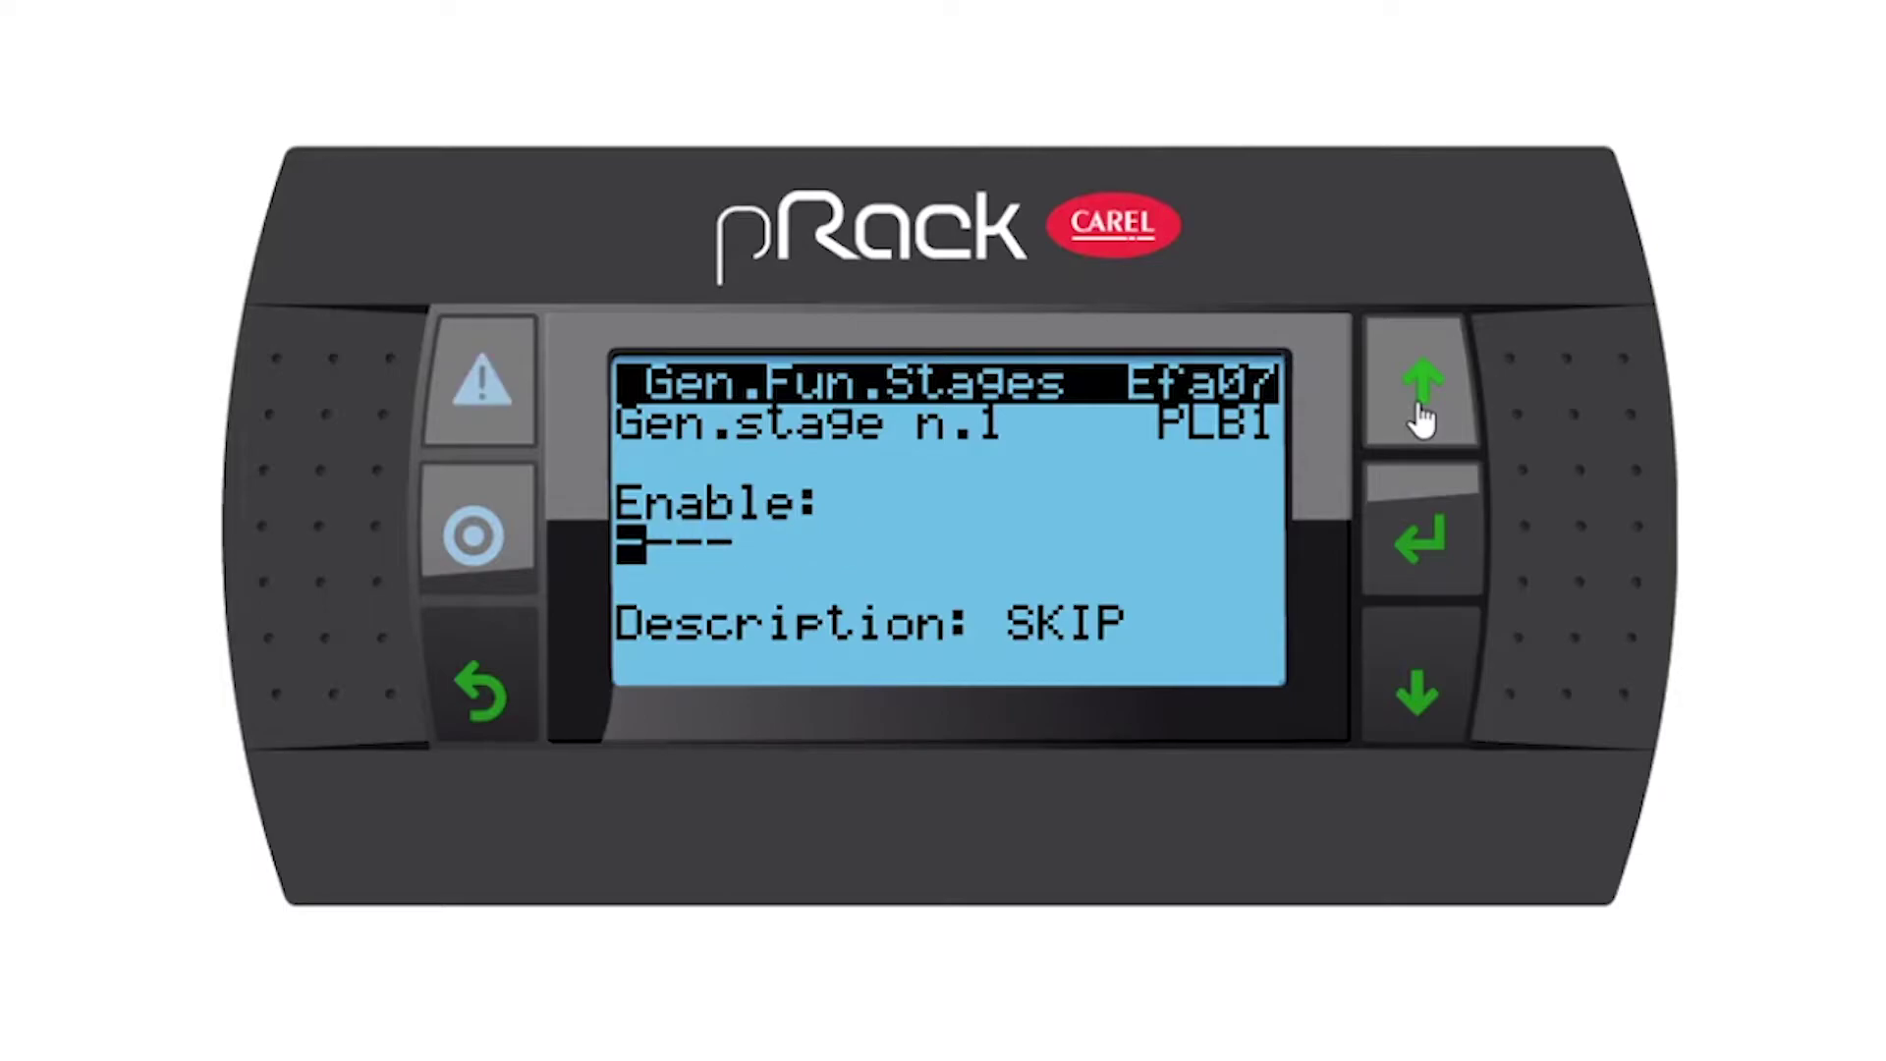
click(1420, 550)
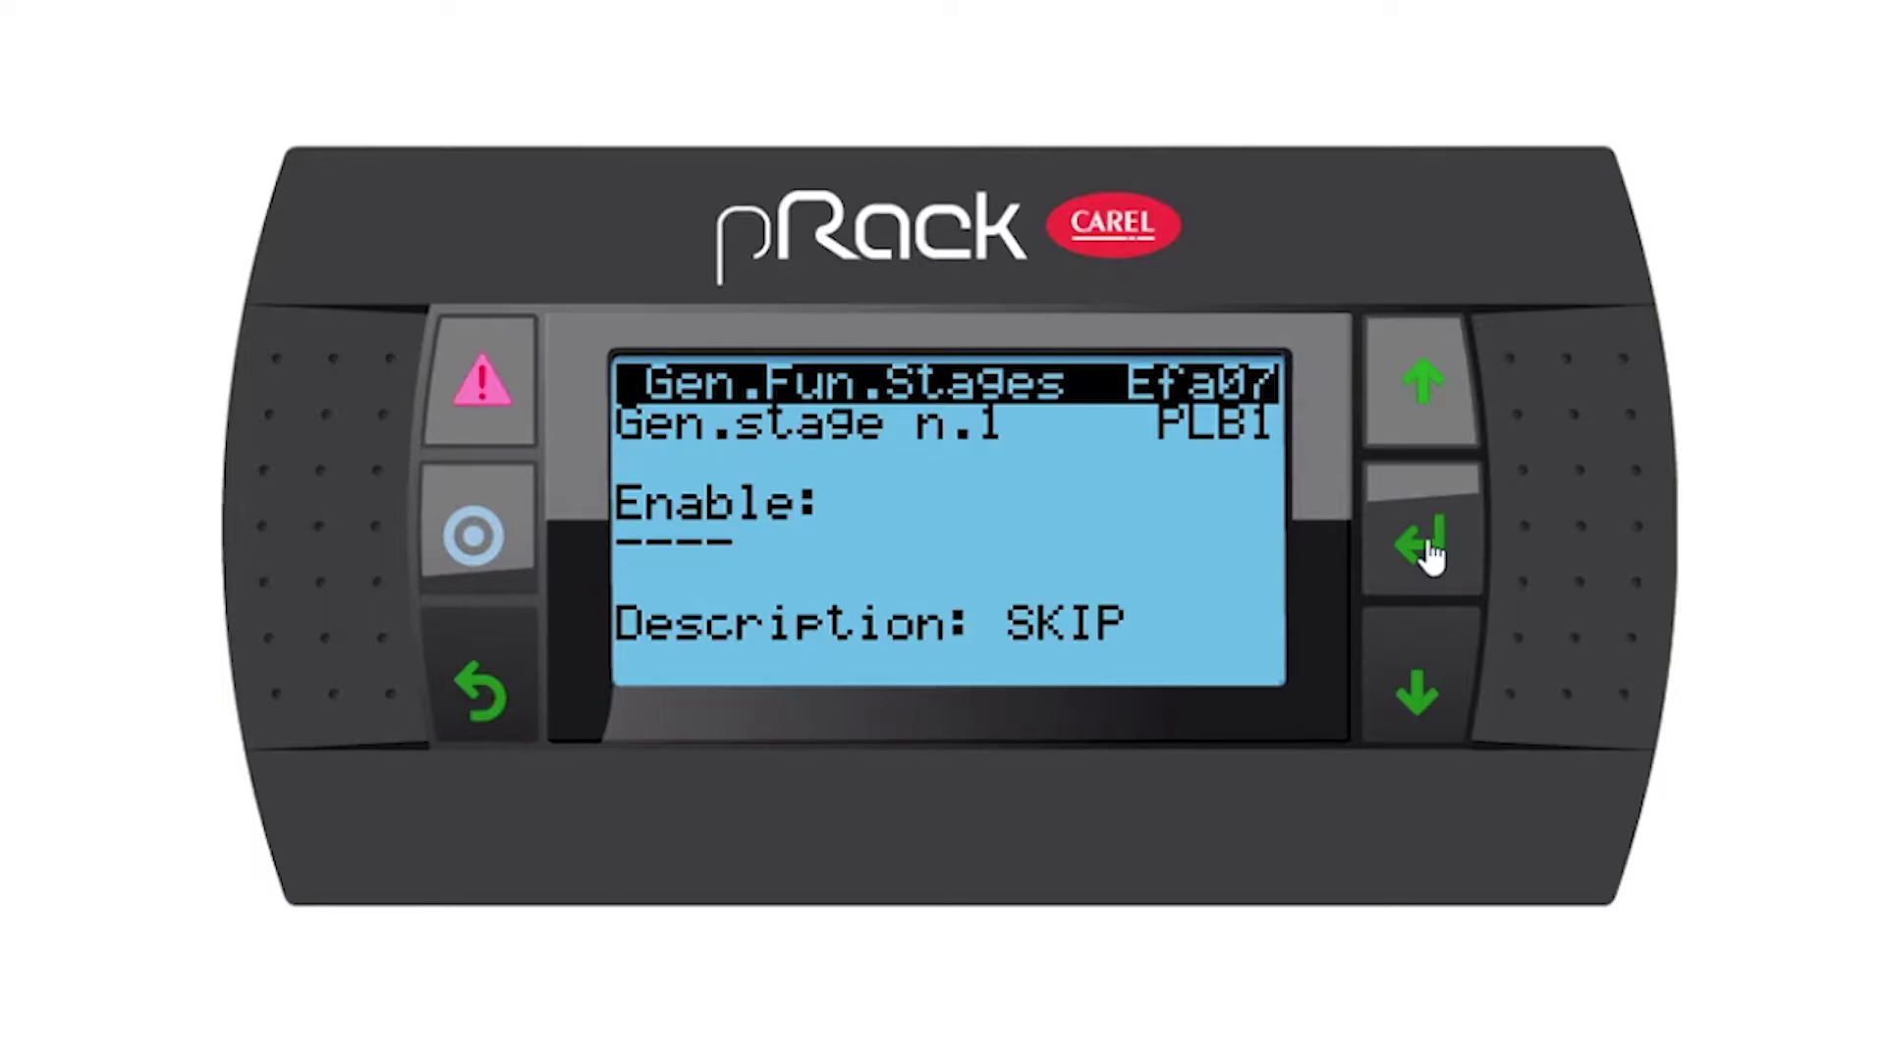
click(1430, 555)
click(1430, 555)
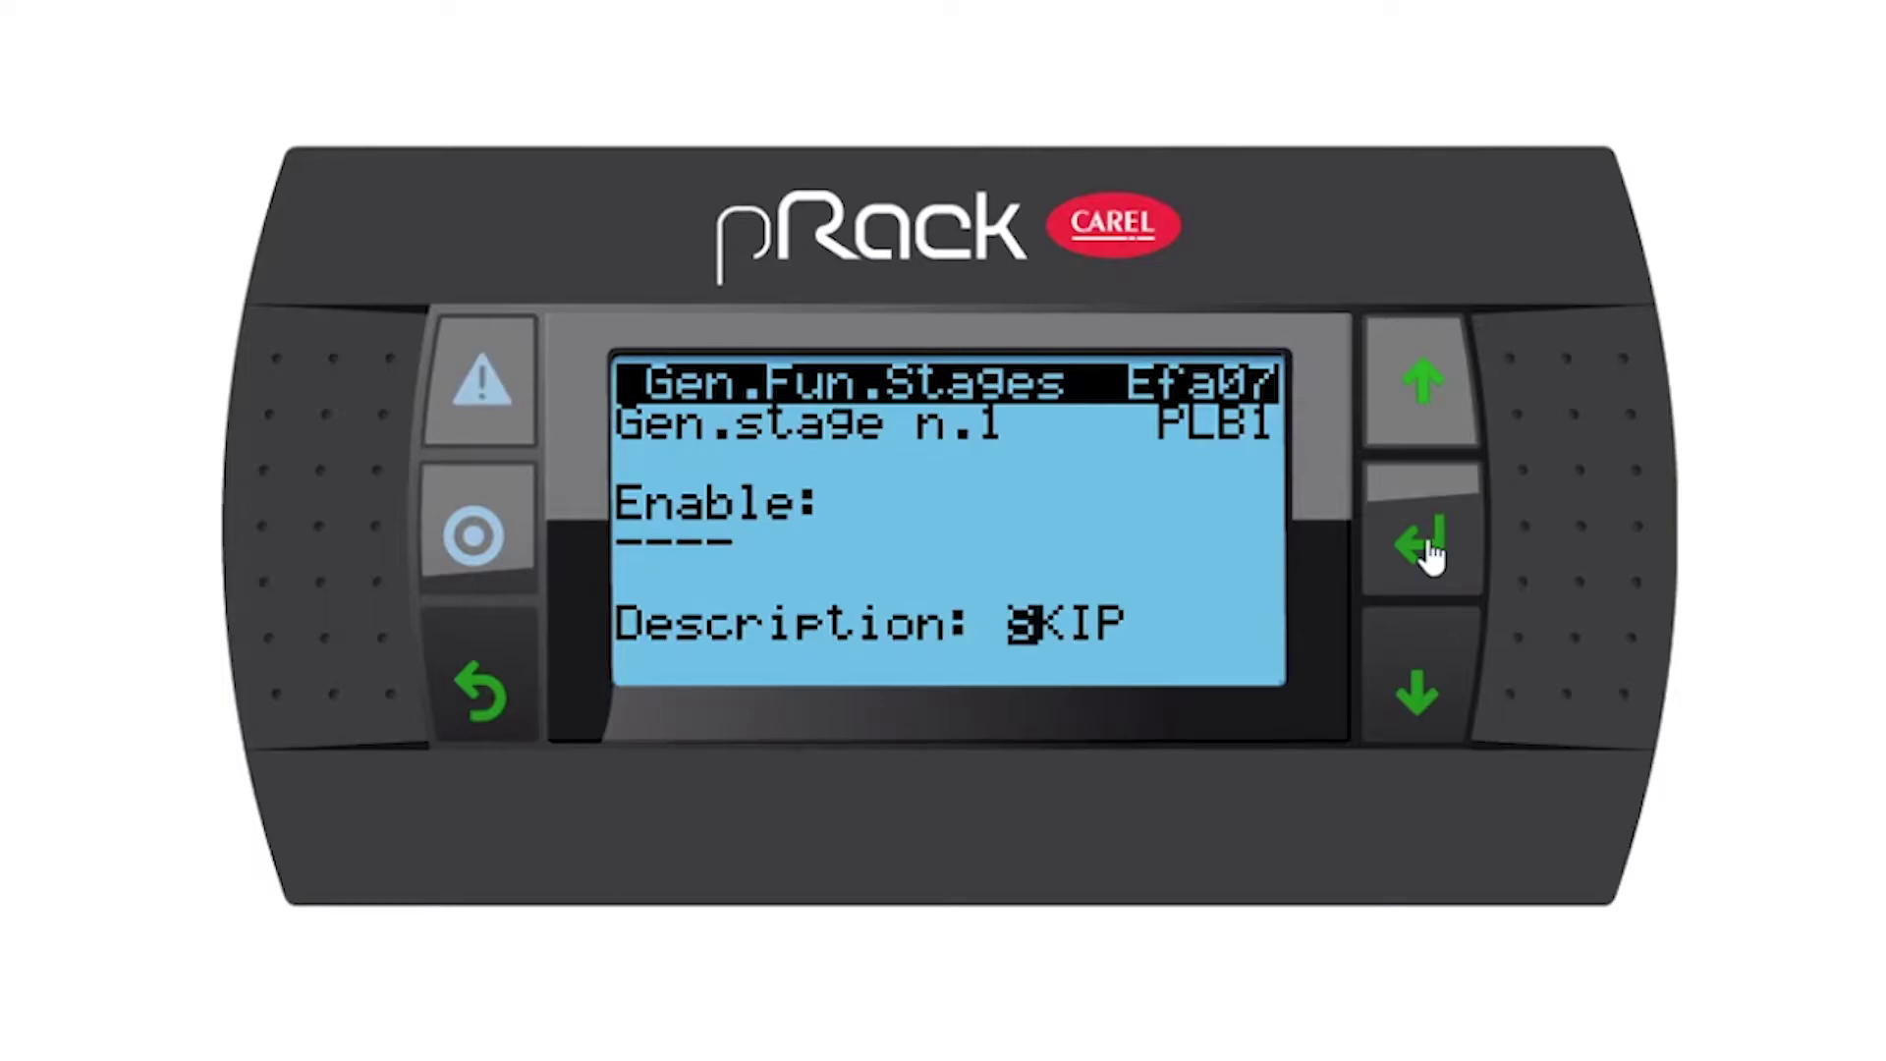
Step: Switch stage 1's description from SKIP to CHANGE and set its first letter to p
click(1415, 678)
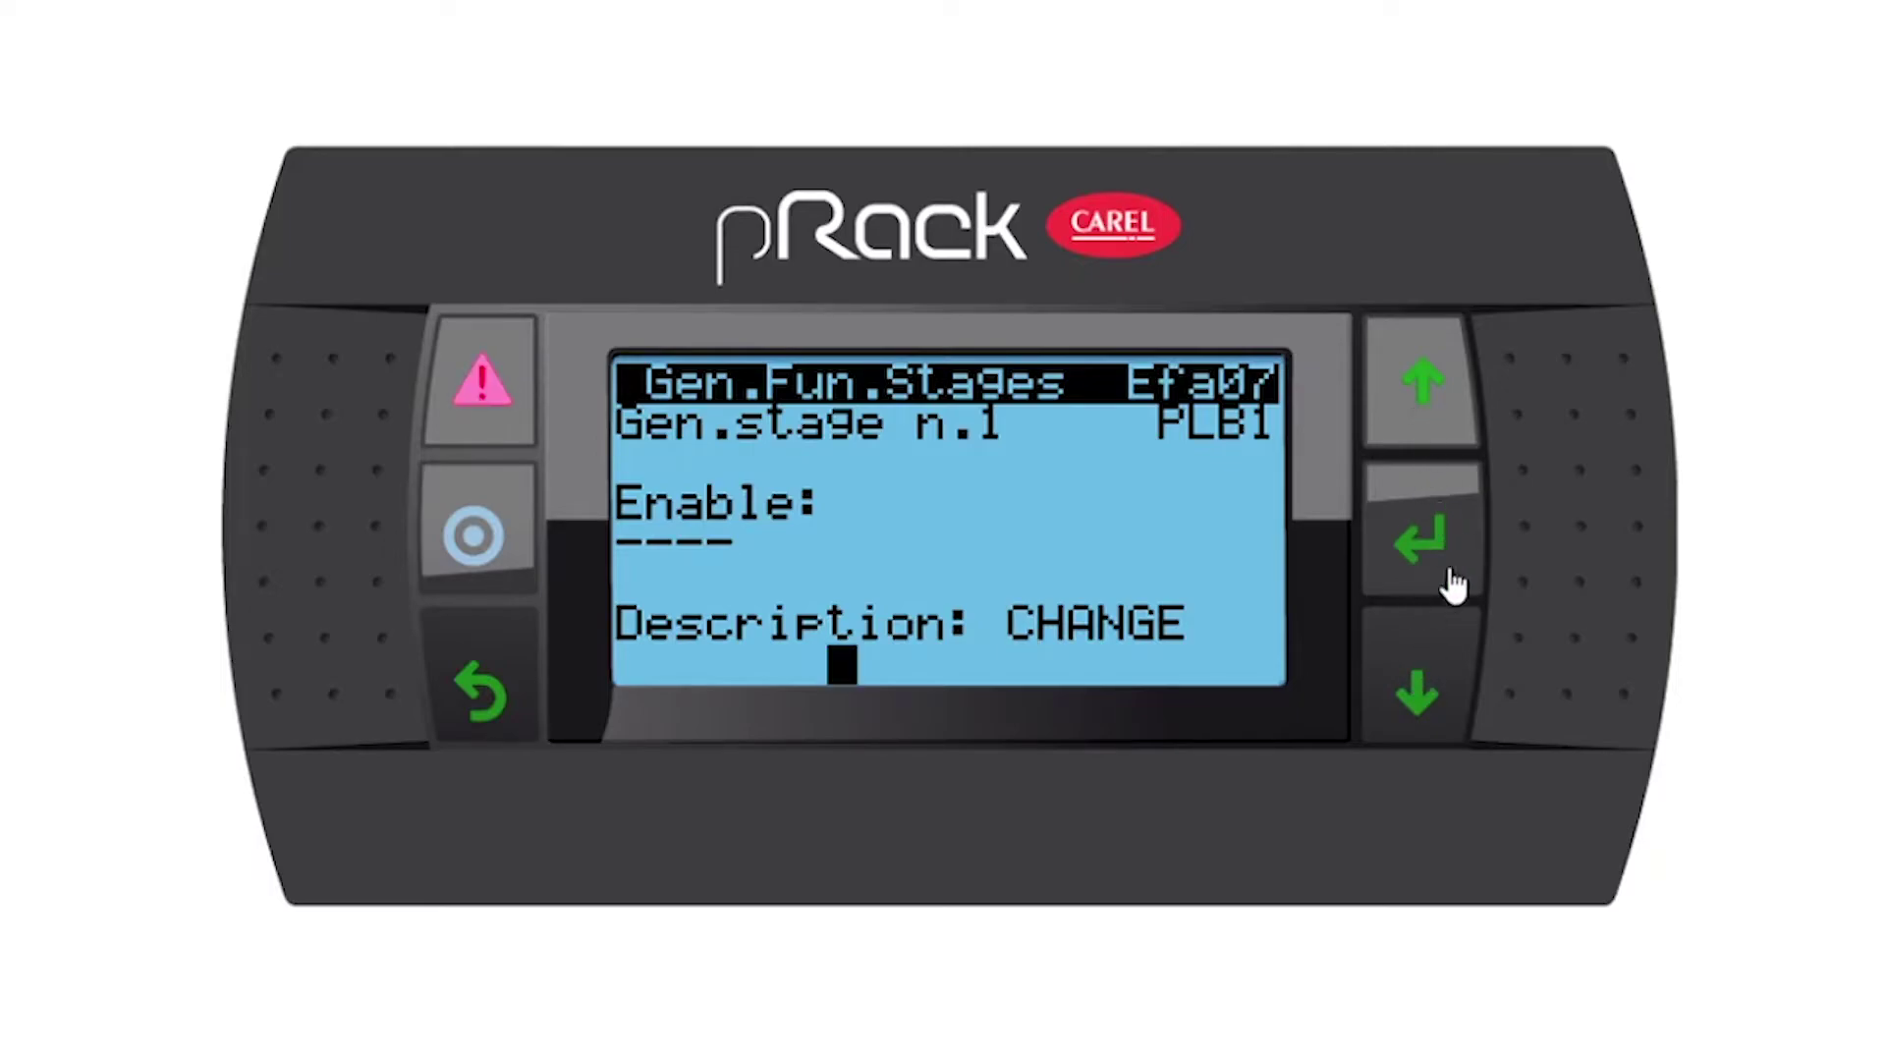
click(1425, 413)
click(1424, 413)
click(1425, 413)
click(1425, 413)
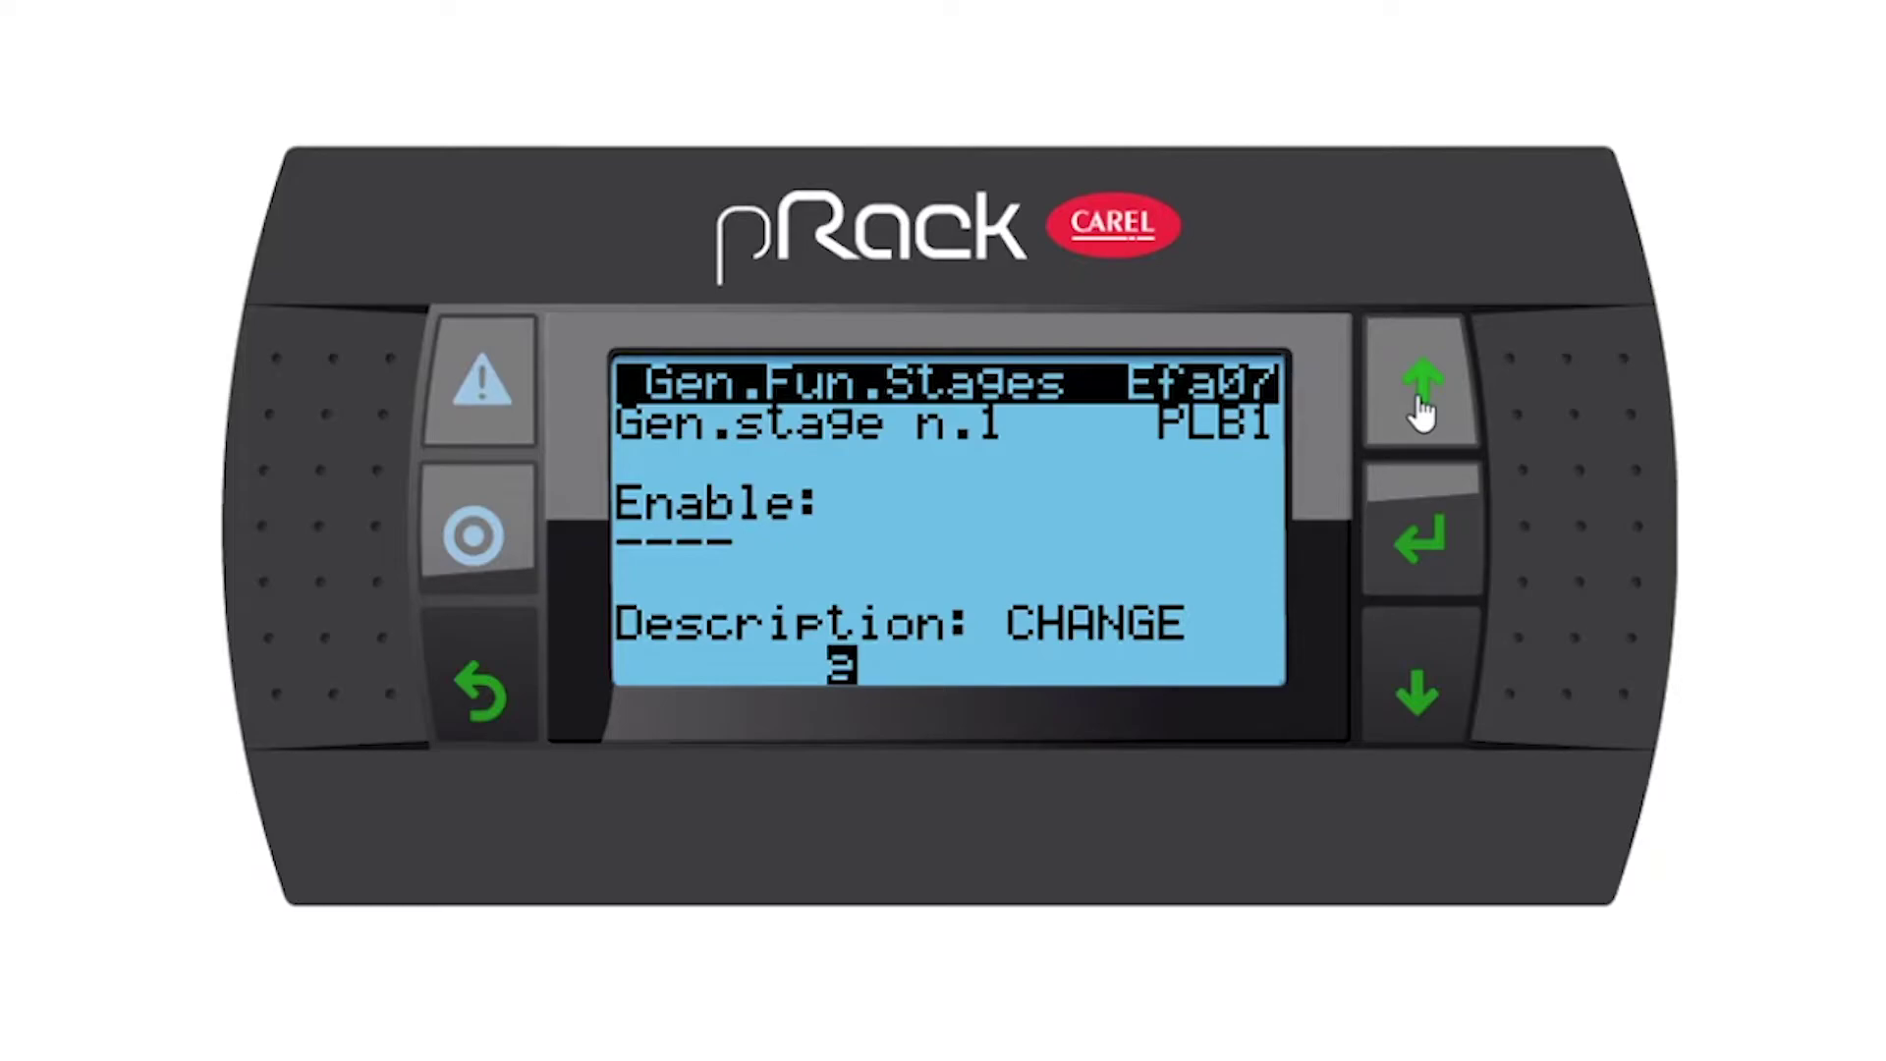
click(1425, 412)
click(1424, 412)
click(1425, 413)
click(1423, 413)
click(1422, 412)
click(1423, 412)
click(1422, 413)
click(1422, 412)
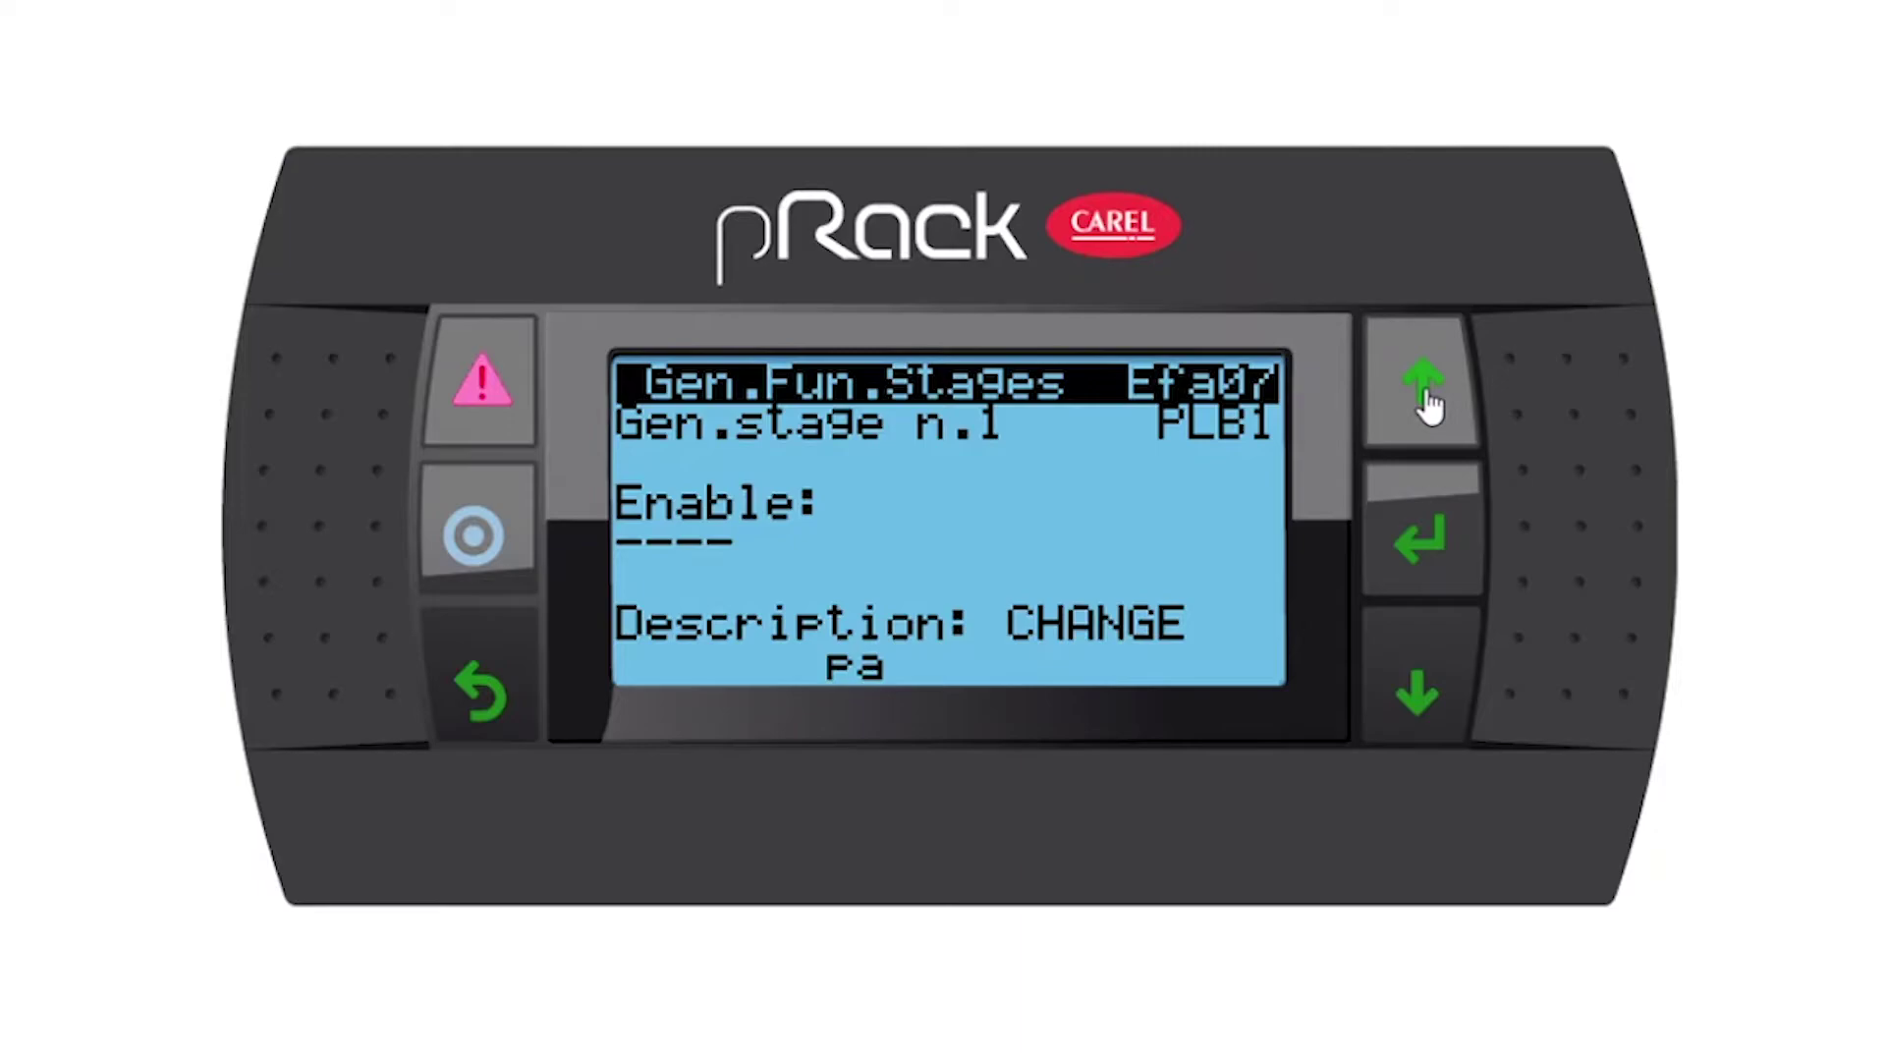
Step: Enter the second and third description letters, l and a
click(1430, 405)
click(1429, 405)
click(1429, 404)
click(1430, 405)
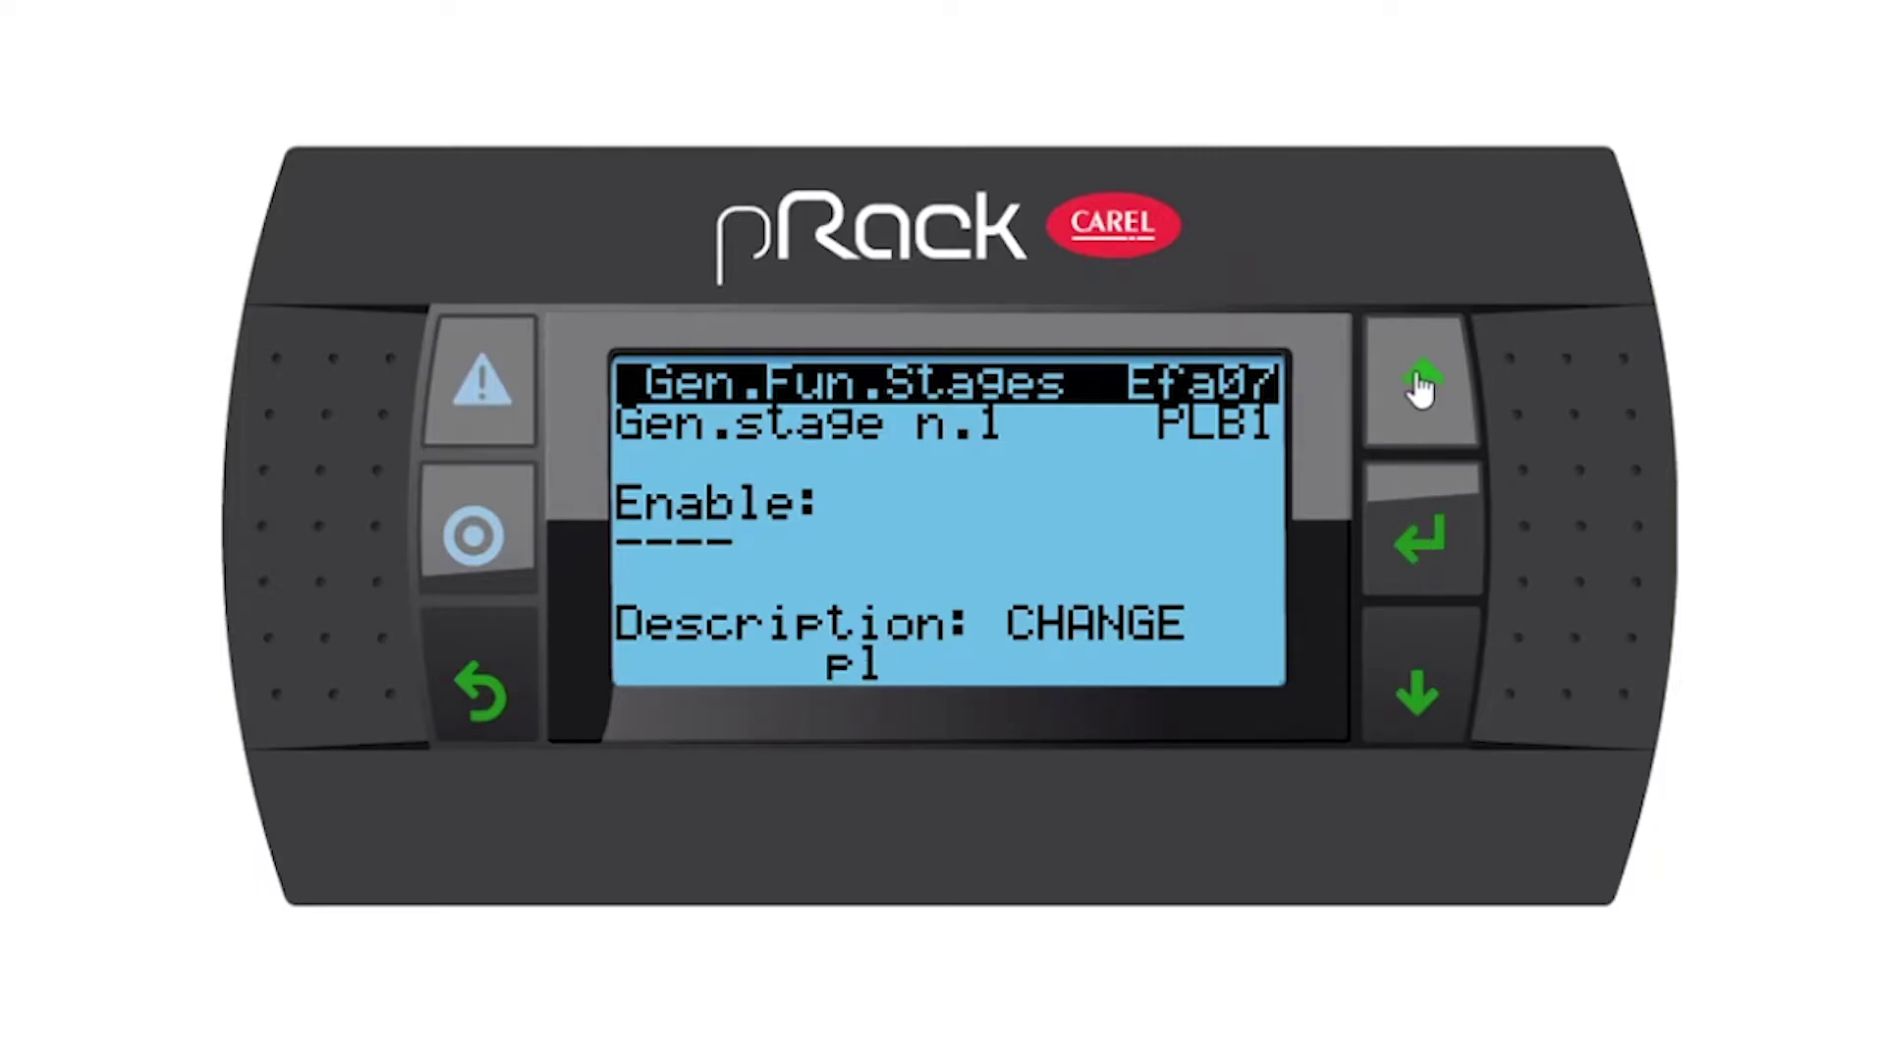
click(1417, 383)
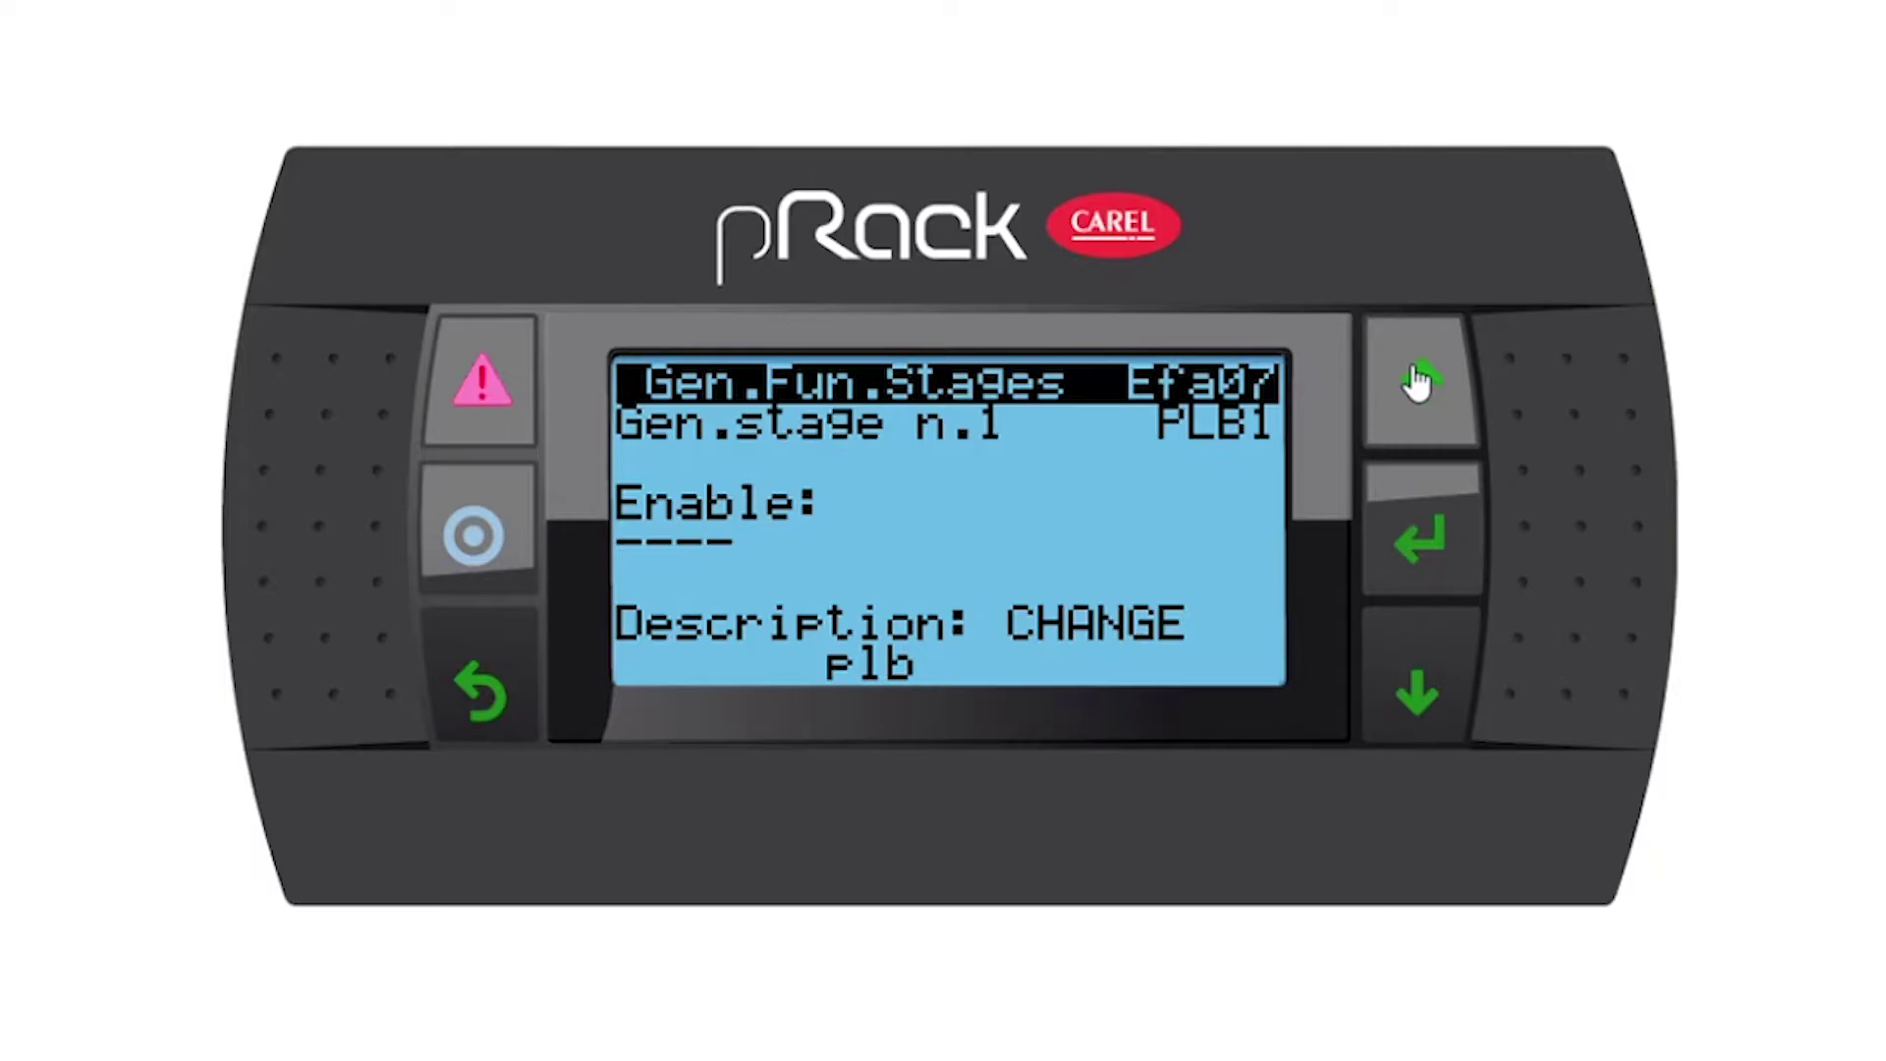
click(1417, 691)
click(1416, 691)
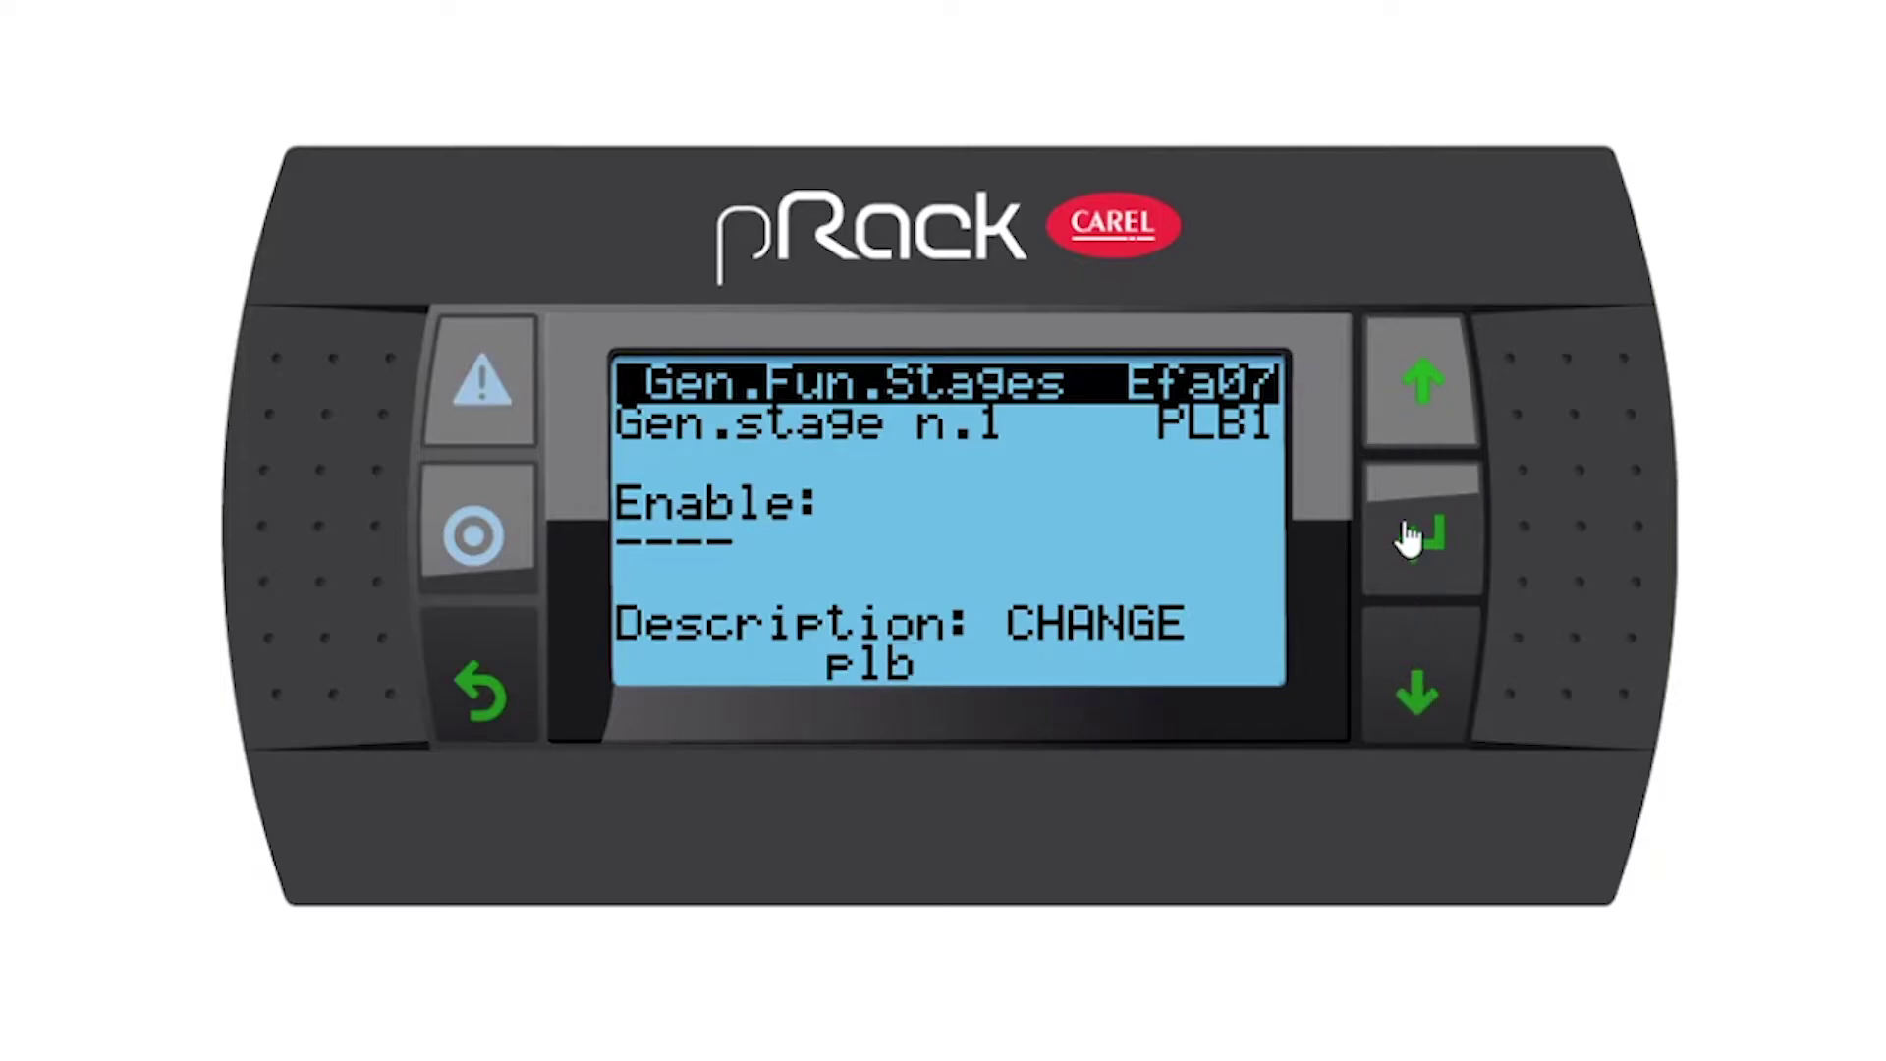
click(1410, 538)
Step: Set the fourth description letter to n
click(1405, 392)
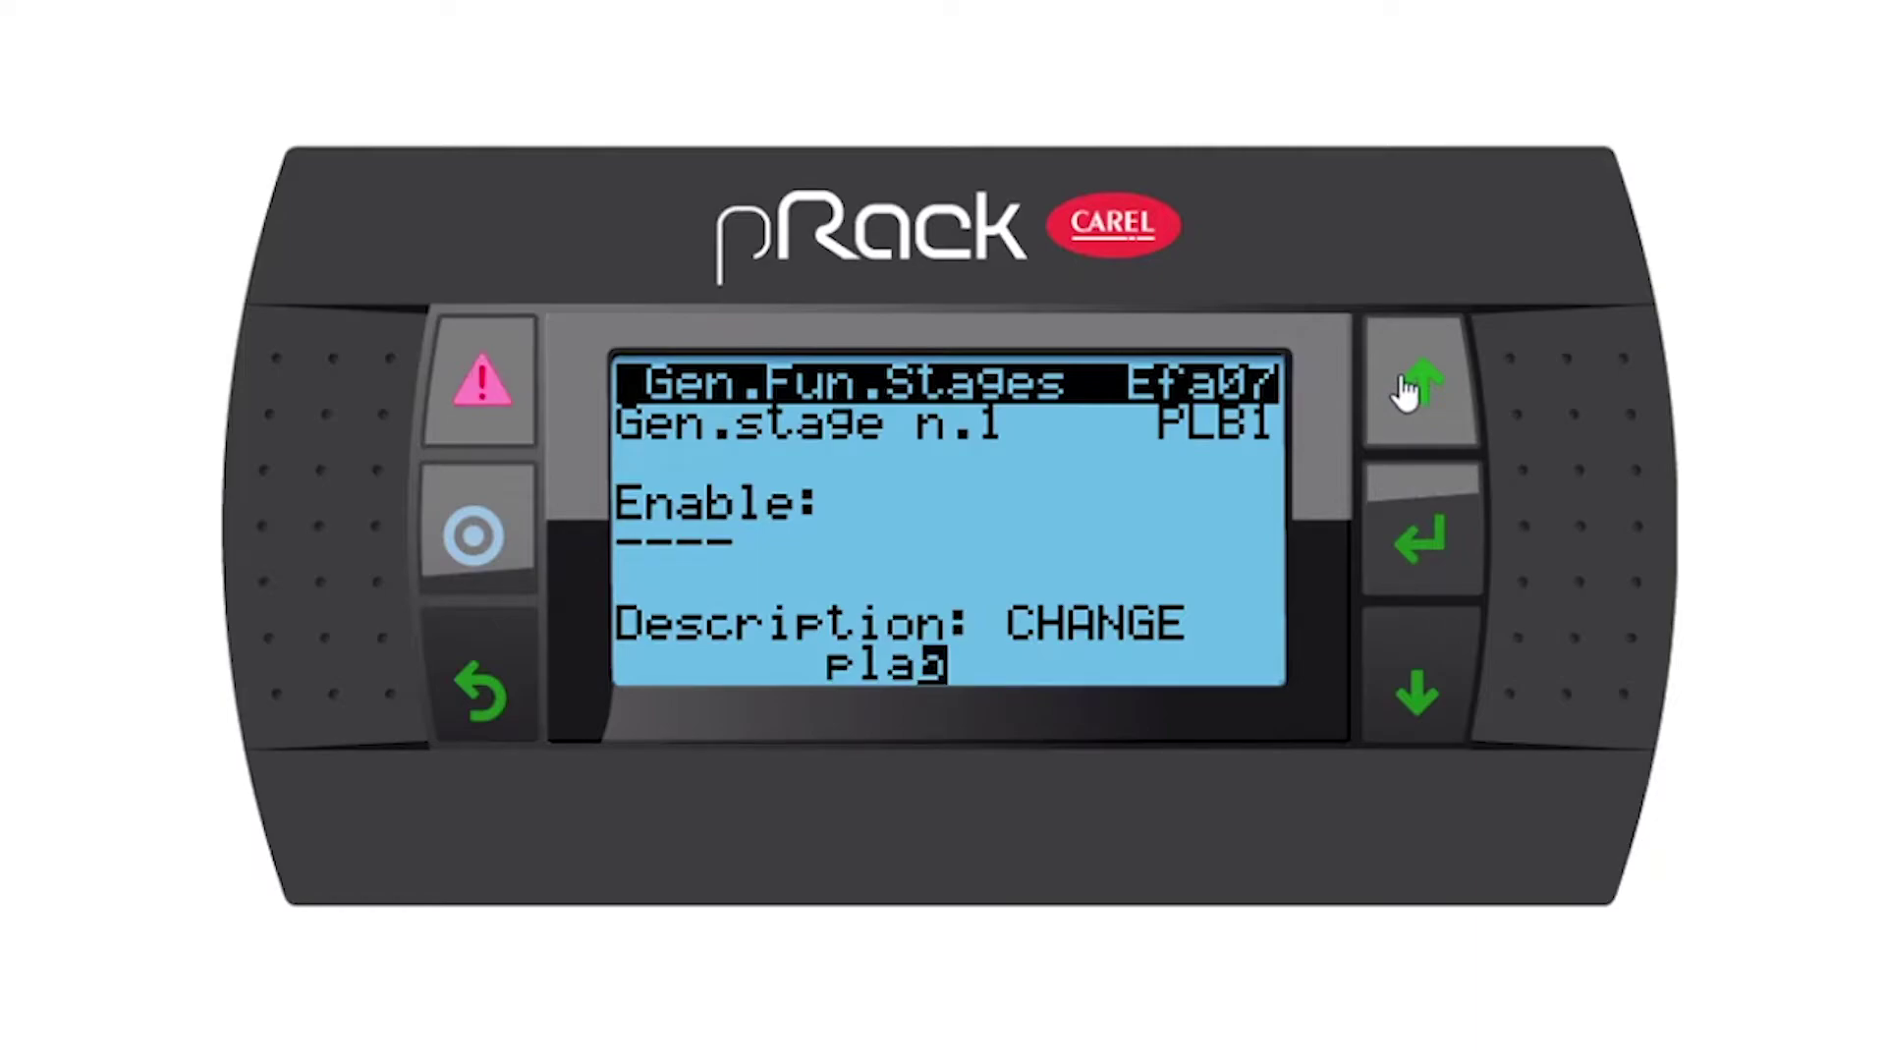
click(1405, 392)
click(1405, 392)
click(1405, 392)
click(1405, 392)
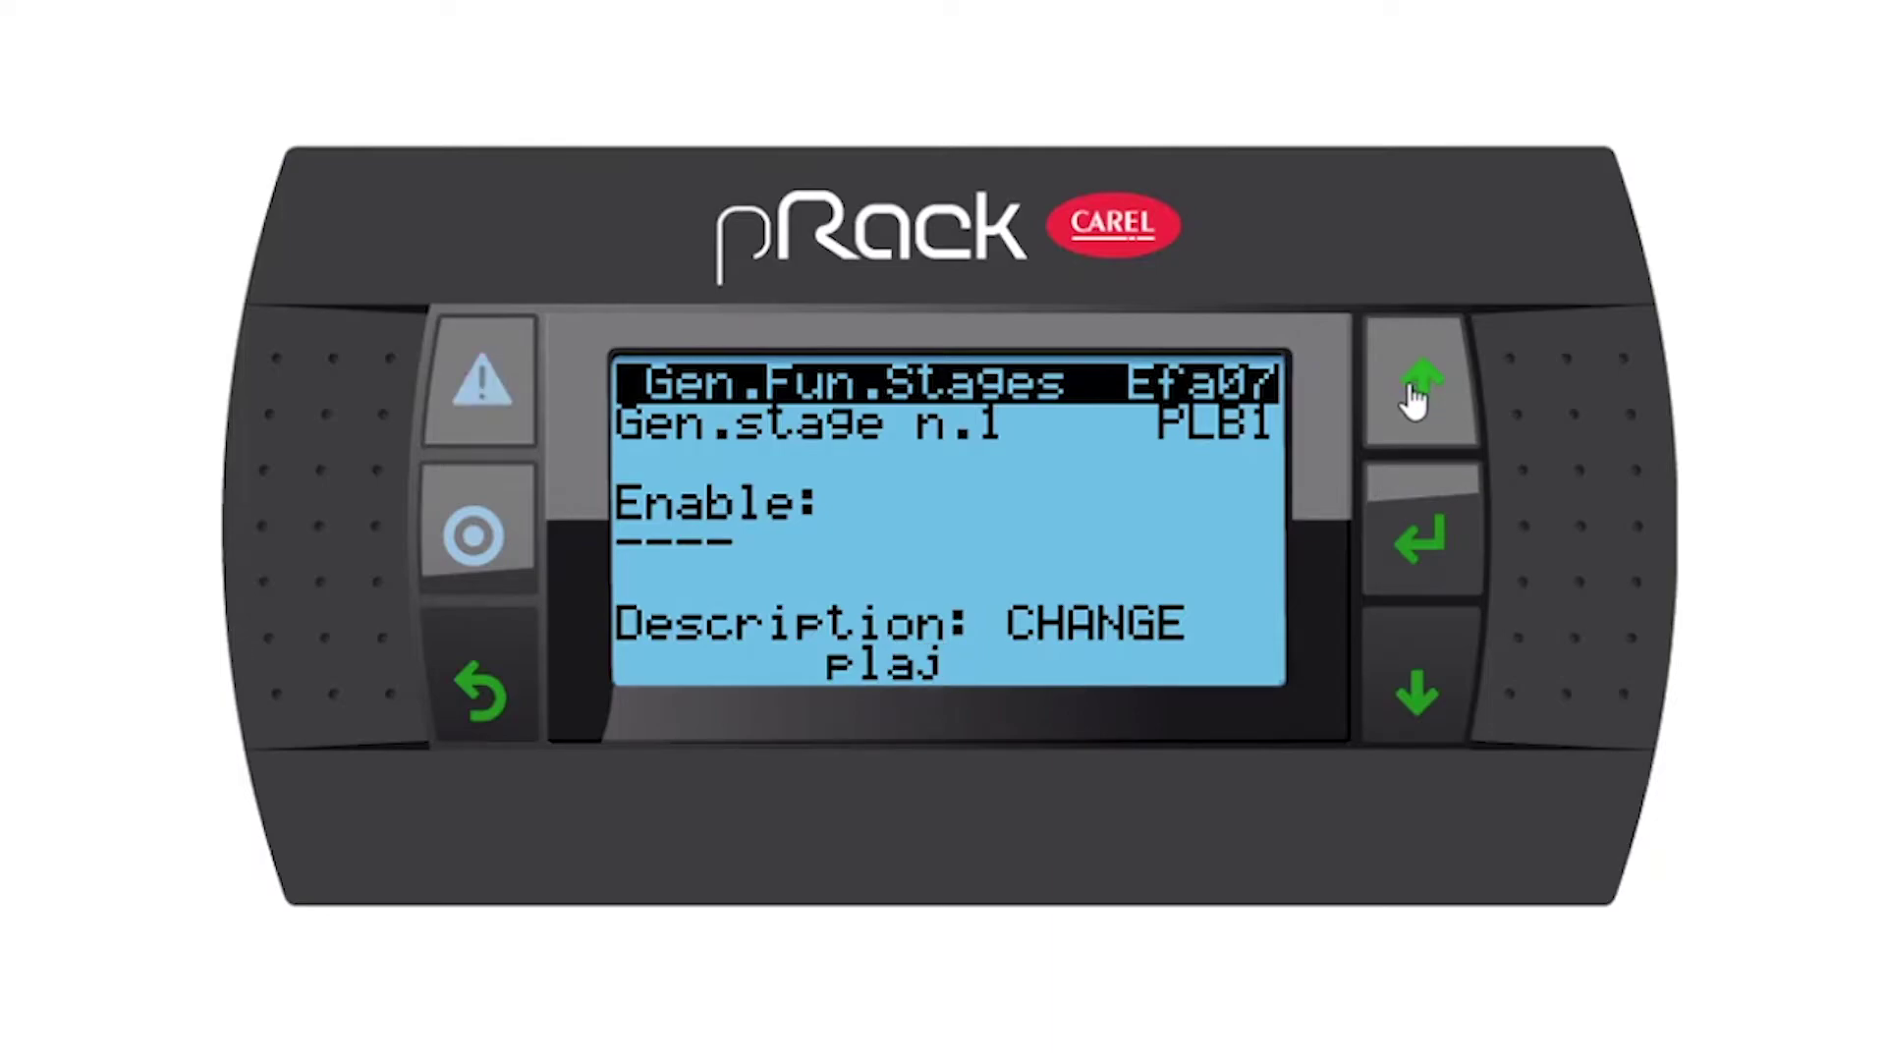
click(1413, 398)
click(1412, 398)
click(1413, 398)
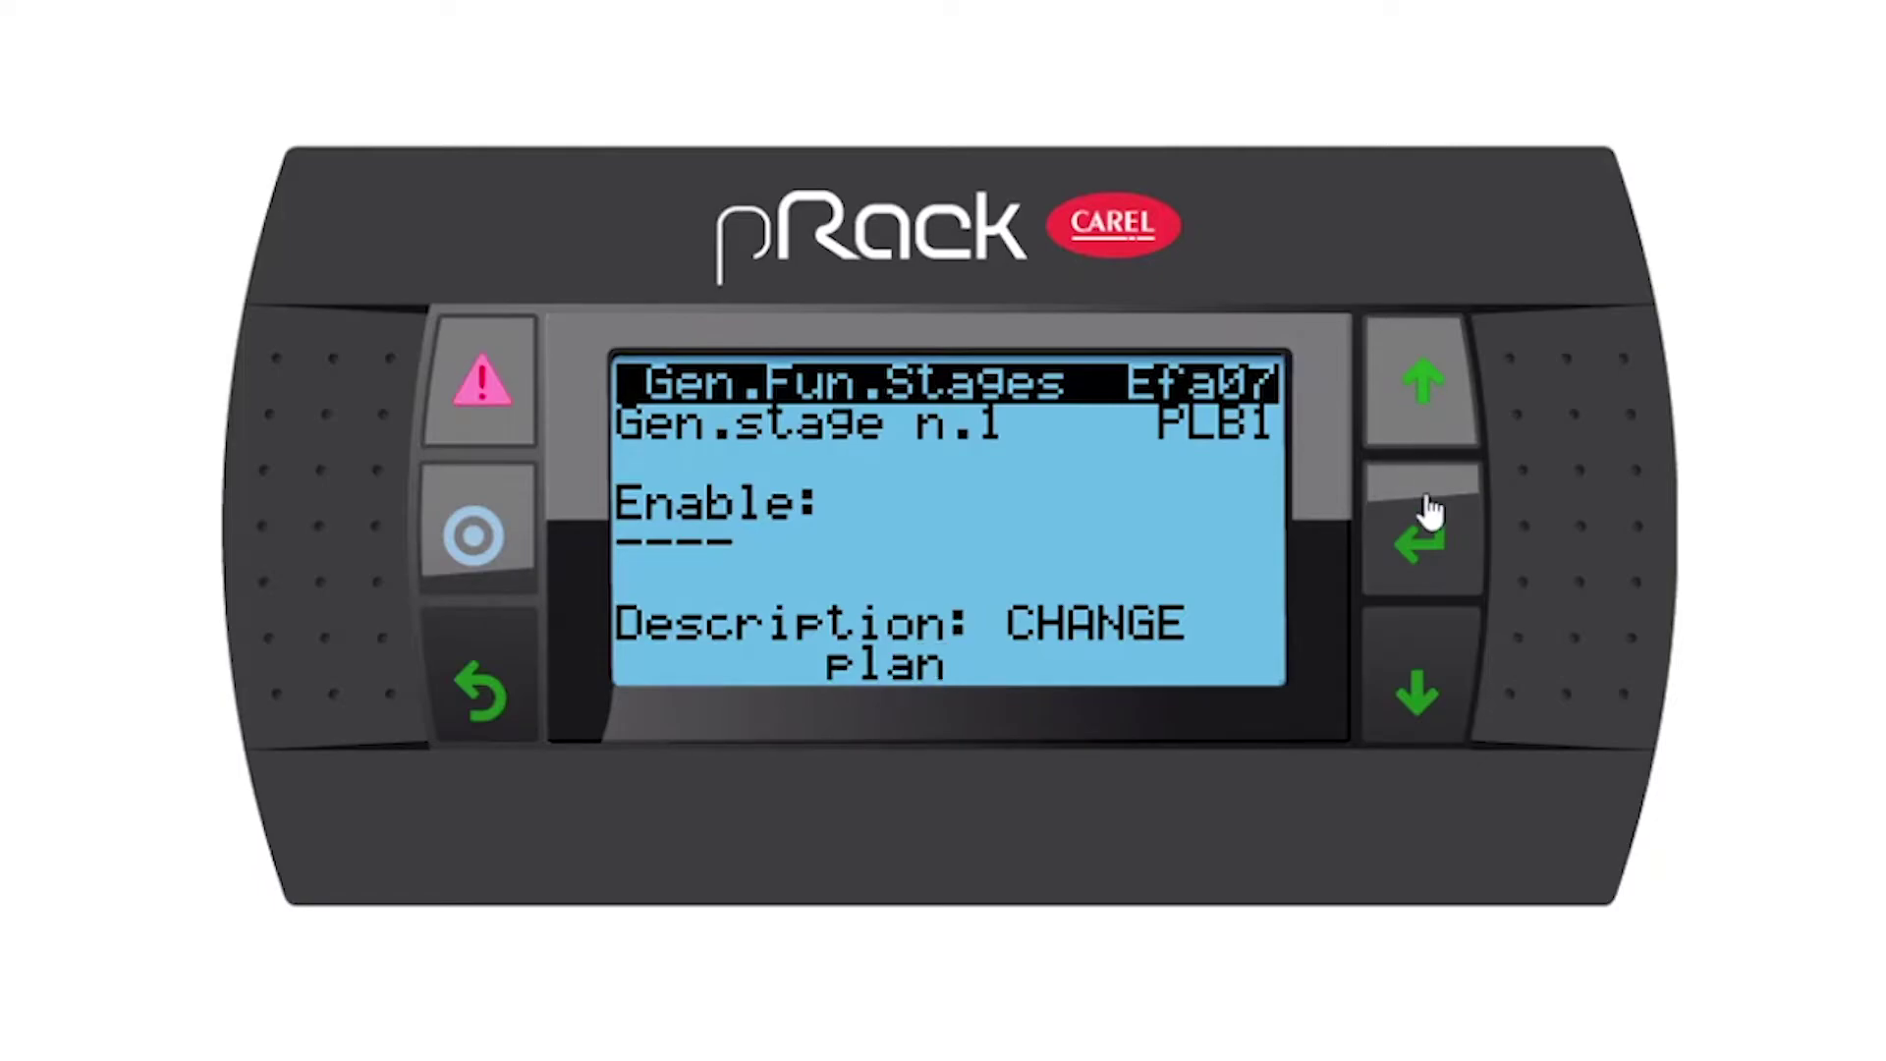
Step: Set the fifth letter to t, completing the name plant
click(1425, 393)
click(1425, 393)
click(1425, 393)
click(1425, 393)
click(1424, 393)
click(1425, 393)
click(1425, 393)
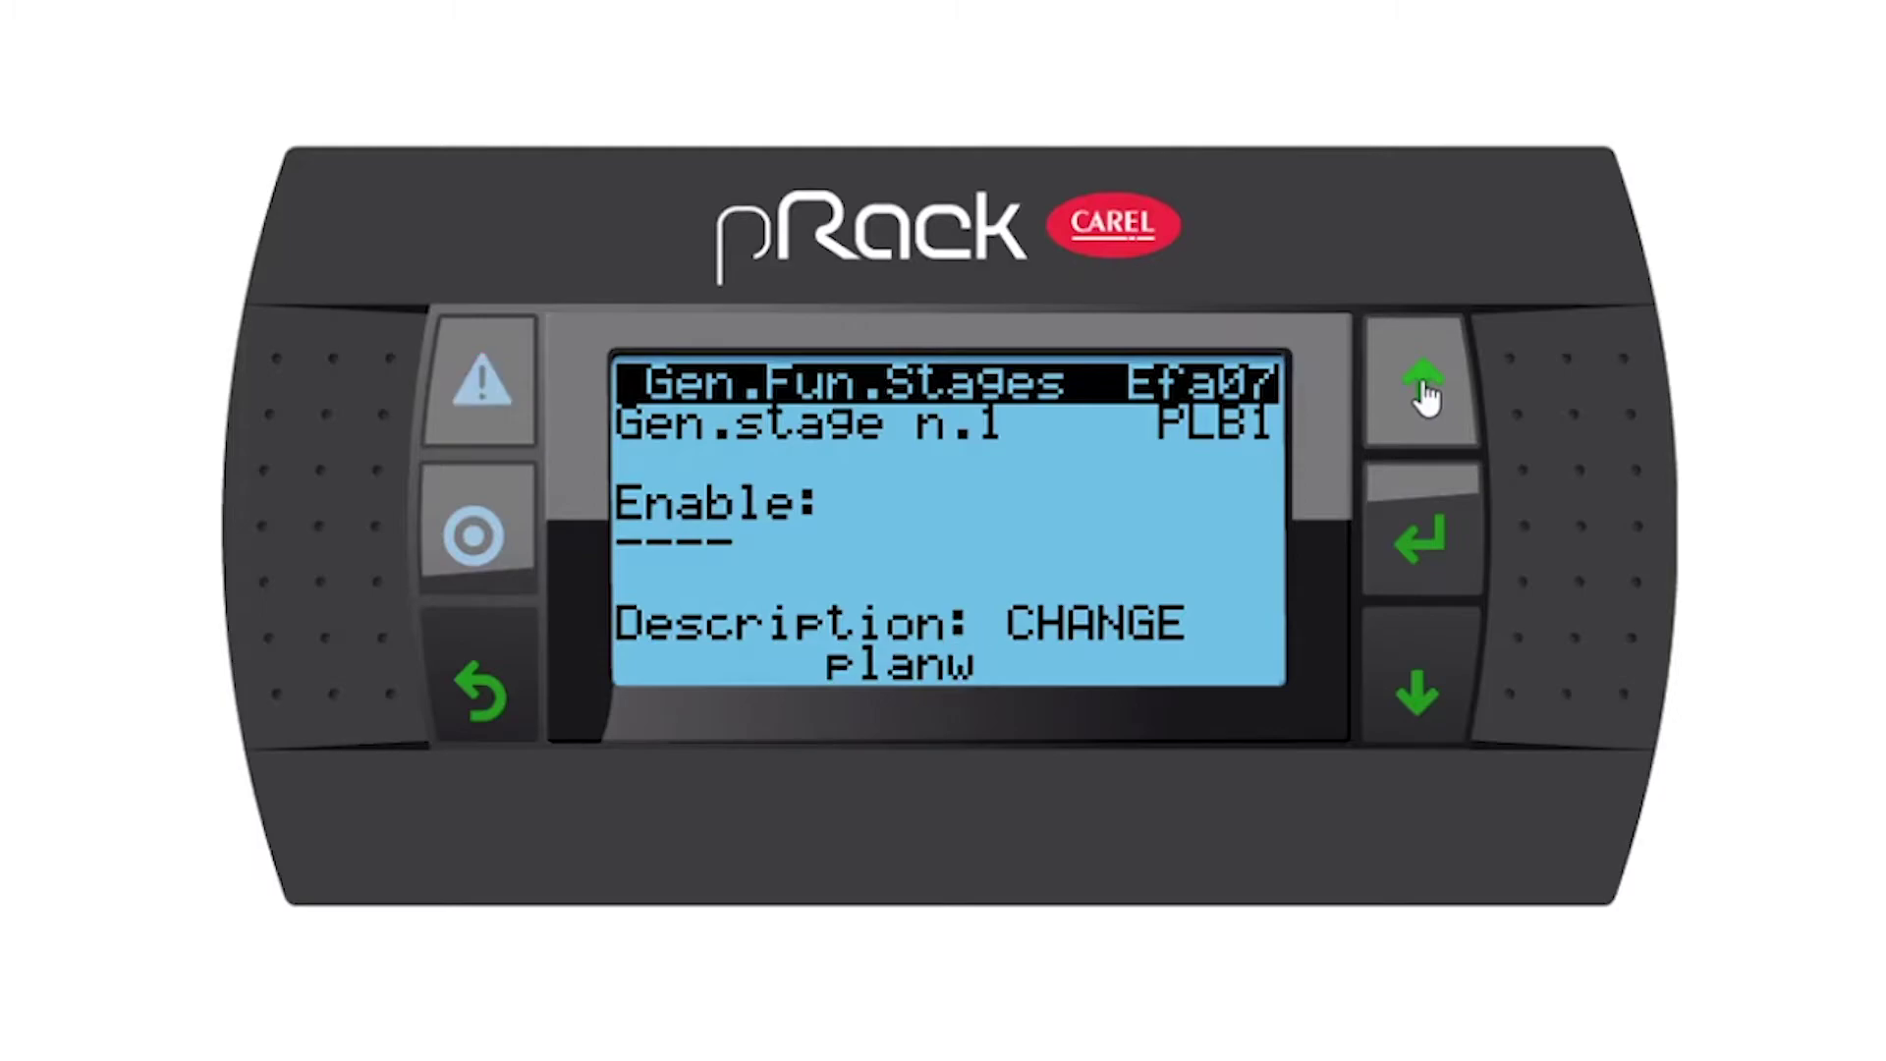
click(1425, 393)
click(1422, 680)
click(1420, 673)
click(1419, 410)
click(1420, 413)
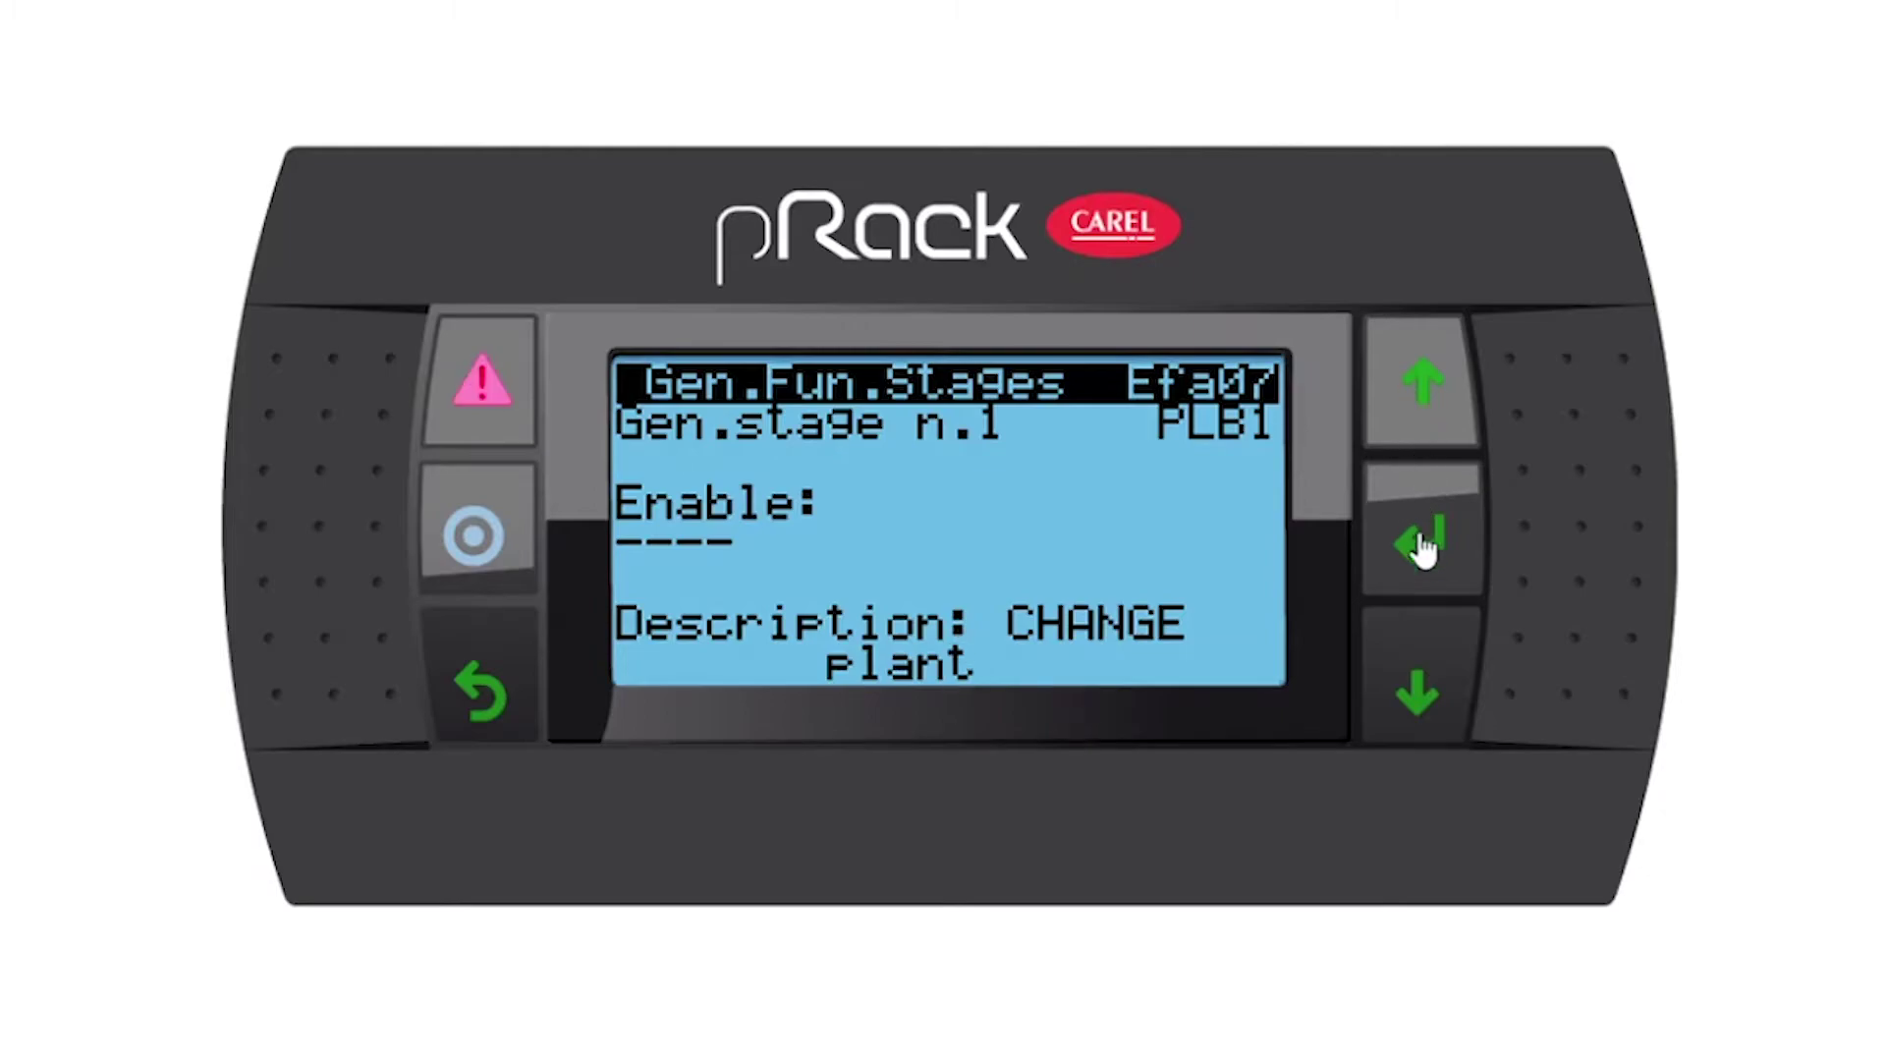
Step: Confirm the remaining description positions and move on to Efa08
click(1424, 550)
click(1425, 550)
click(1425, 551)
click(1426, 550)
click(1426, 551)
click(1427, 550)
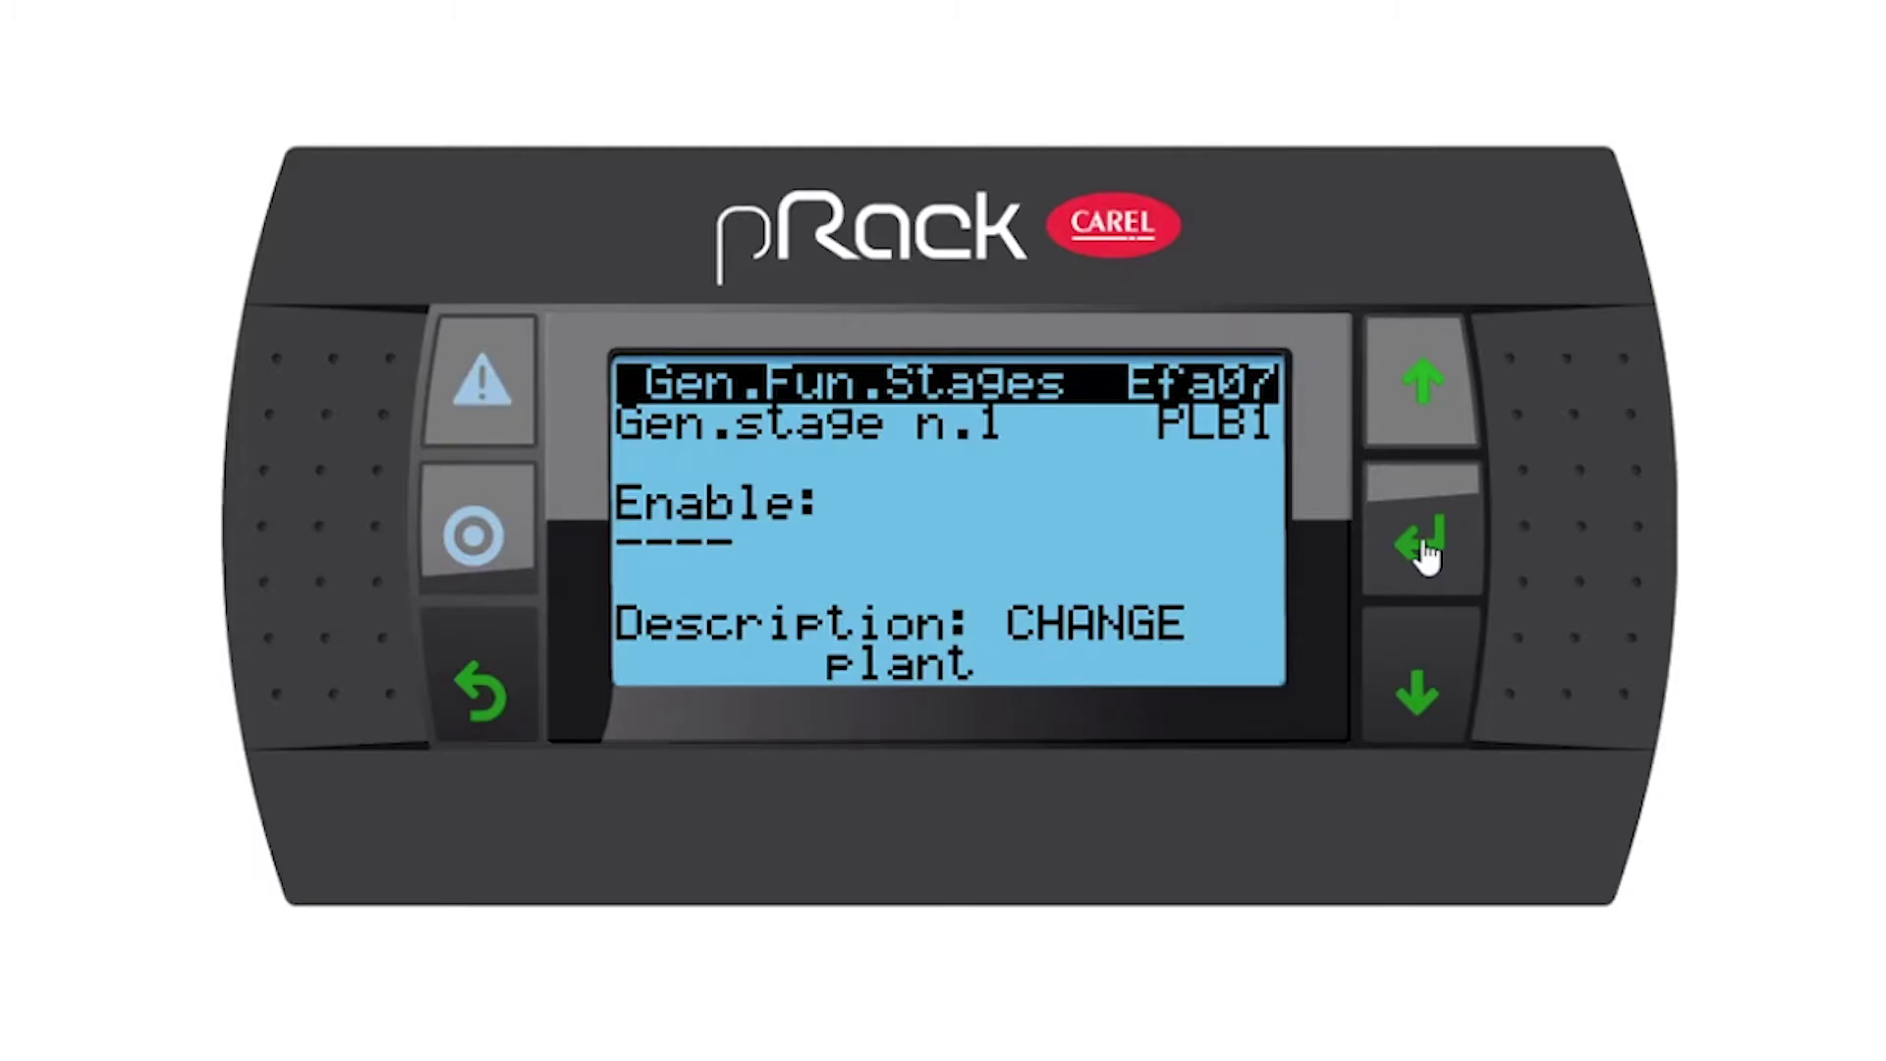
click(1422, 691)
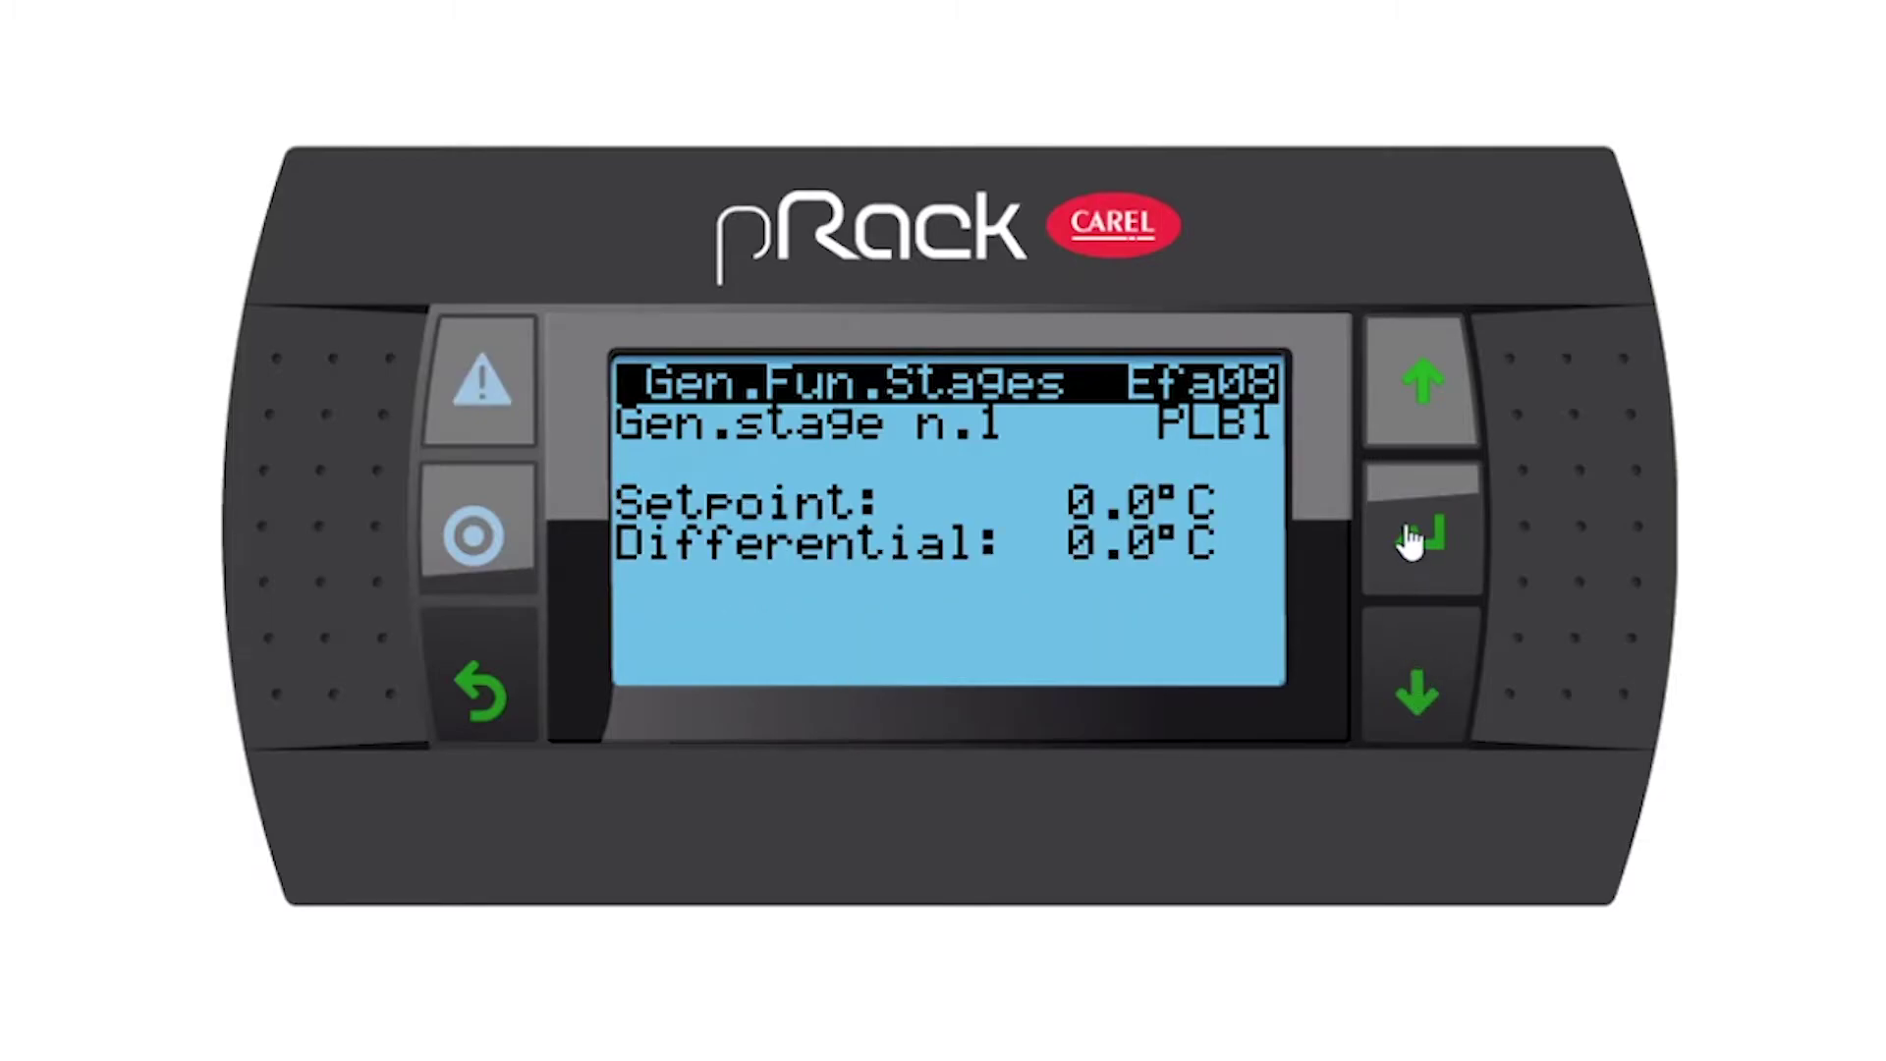
Step: Set stage 1's Setpoint to 20.0°C
click(1424, 398)
click(1427, 404)
click(1427, 404)
click(1427, 404)
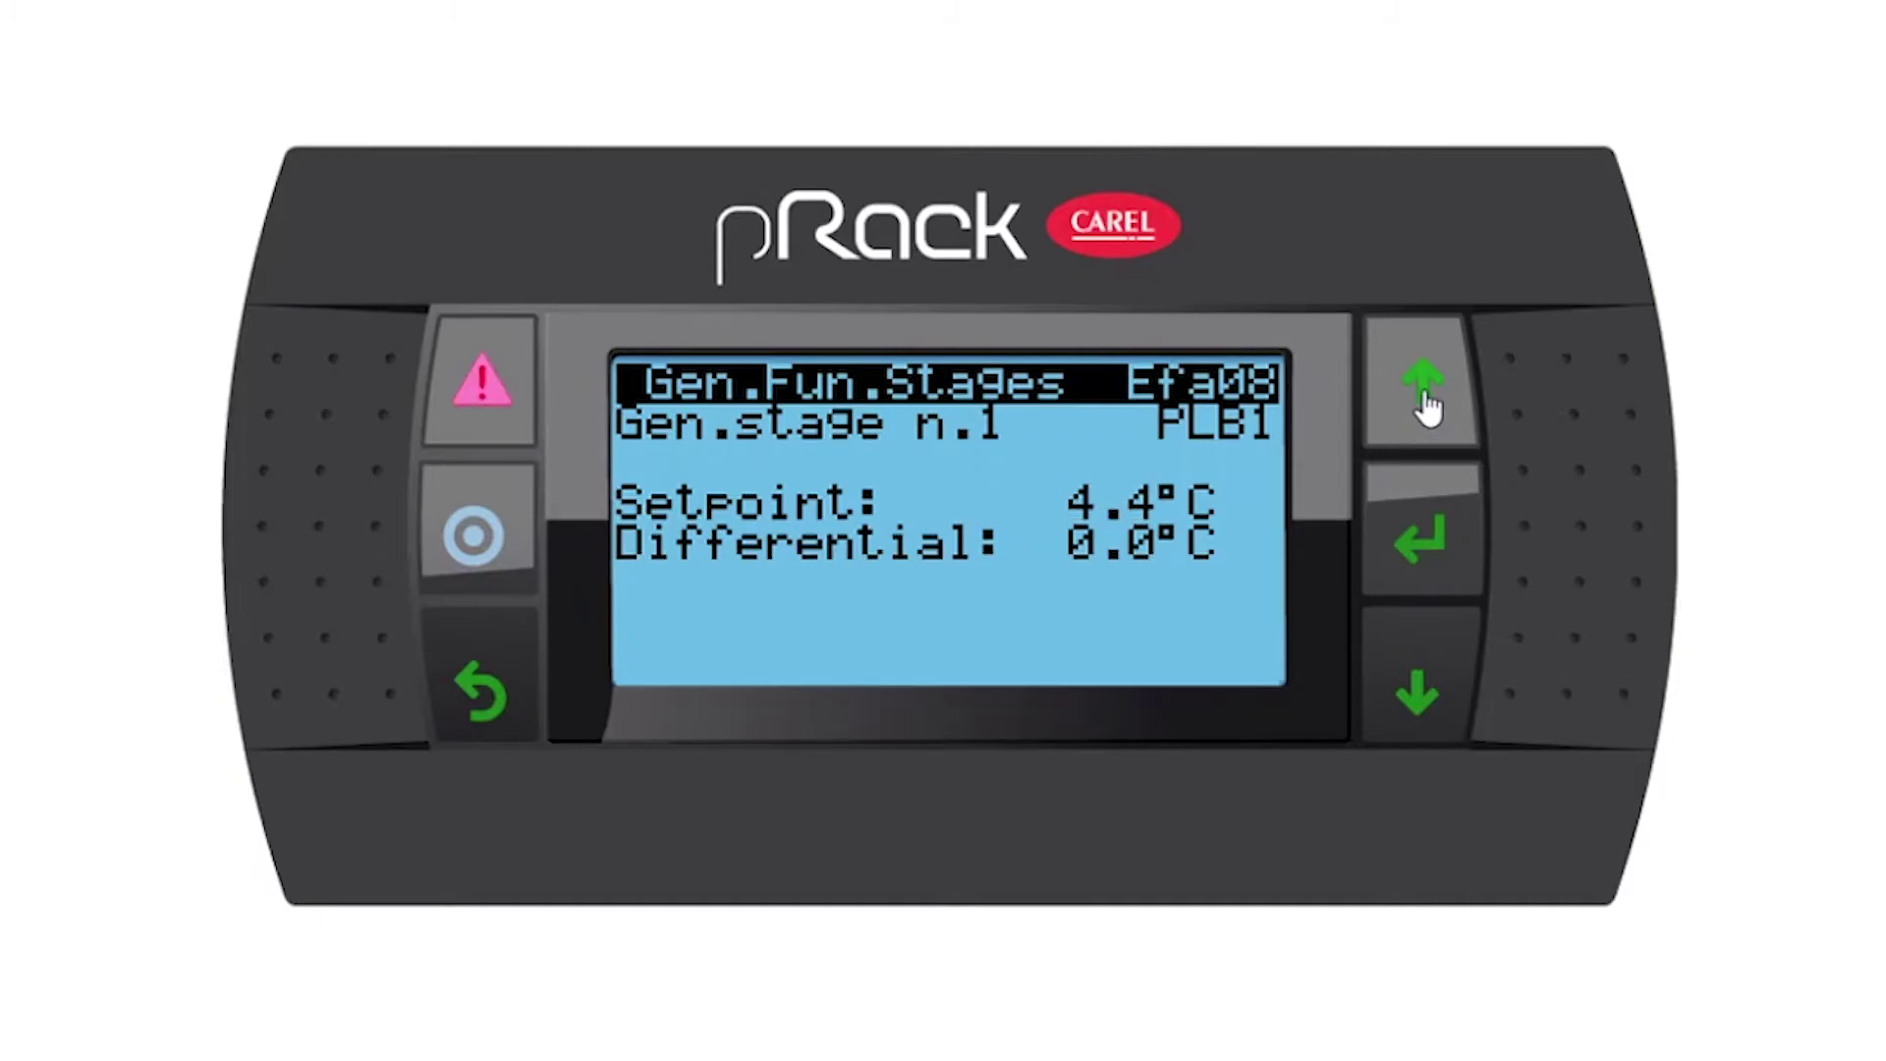
click(1428, 404)
click(1427, 404)
click(1427, 404)
click(1427, 404)
click(1427, 403)
click(1427, 404)
click(1412, 689)
click(1412, 690)
click(1411, 690)
click(1412, 690)
click(1412, 689)
click(1411, 690)
click(1421, 538)
Step: Set the Differential to 2.0°C and advance to the high alarm page Efa09
click(1422, 419)
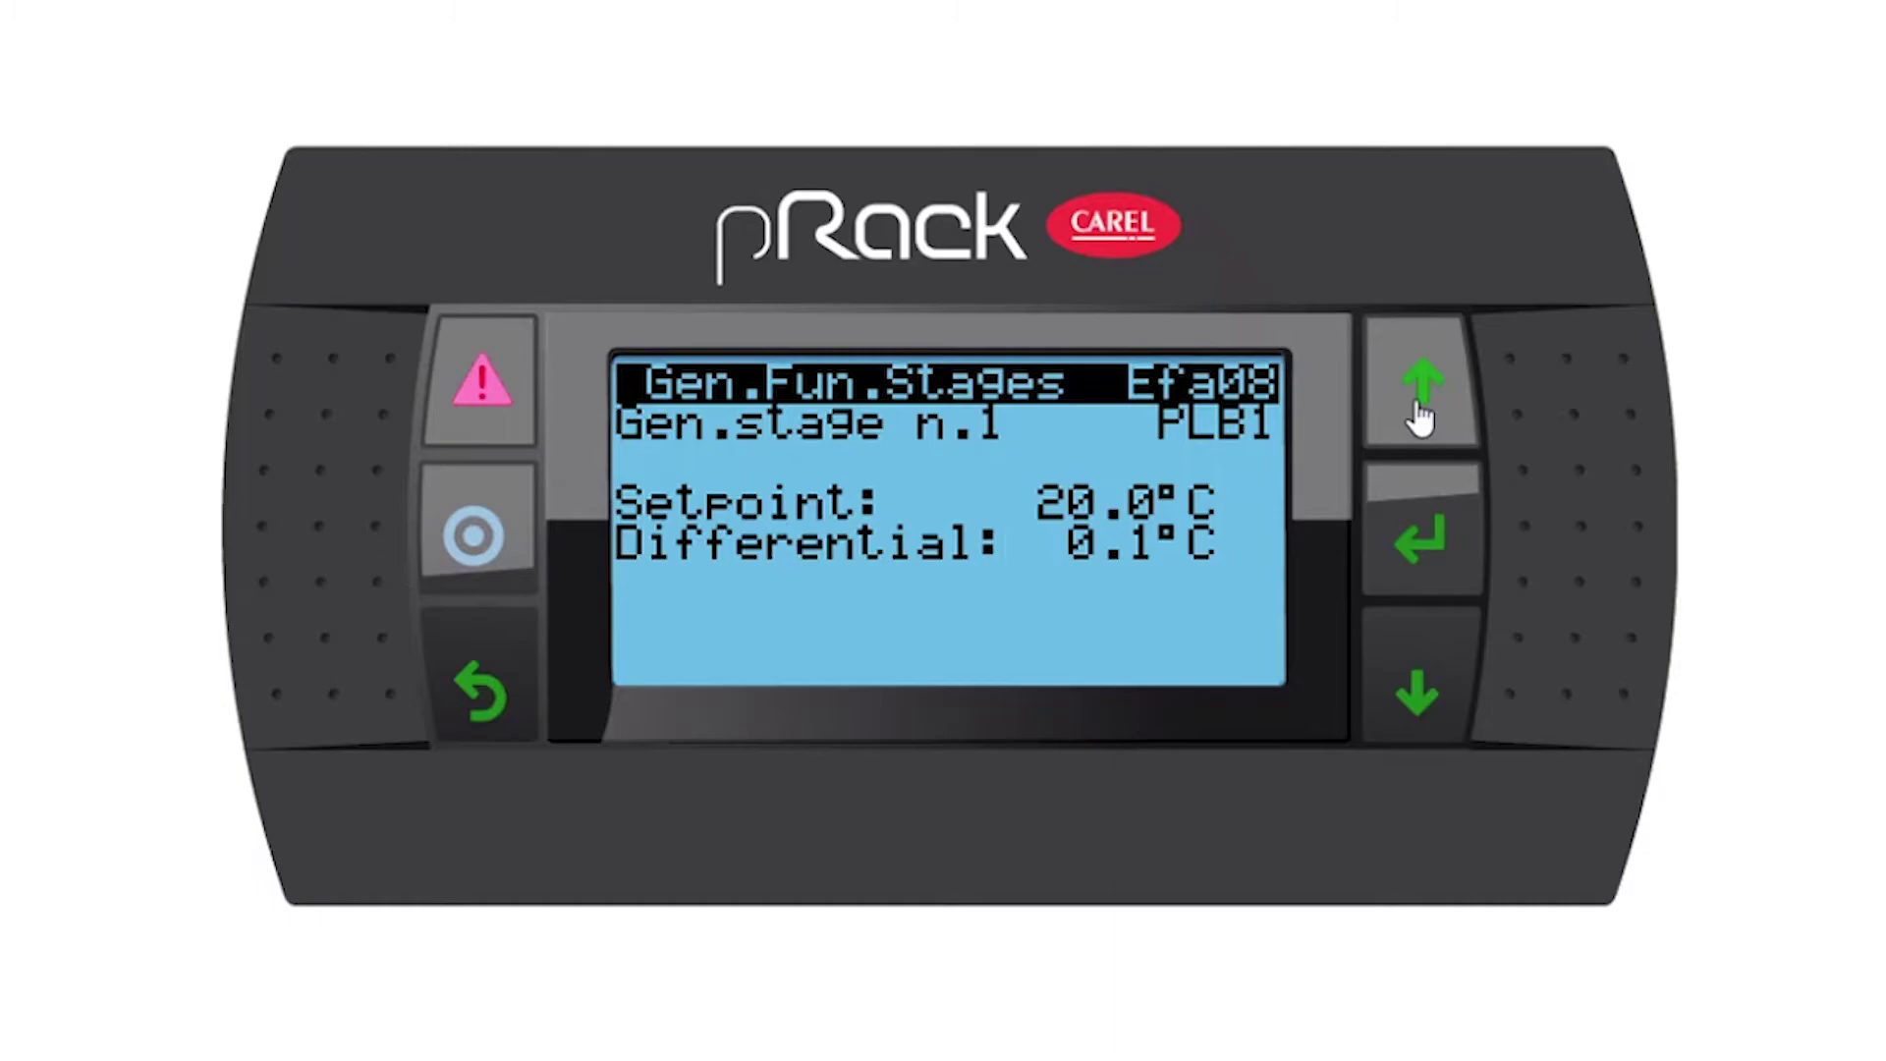
click(1422, 420)
click(1422, 419)
click(1421, 420)
click(1422, 420)
click(1421, 419)
click(1422, 419)
click(1421, 420)
click(1422, 420)
click(1421, 420)
click(1422, 420)
click(1425, 538)
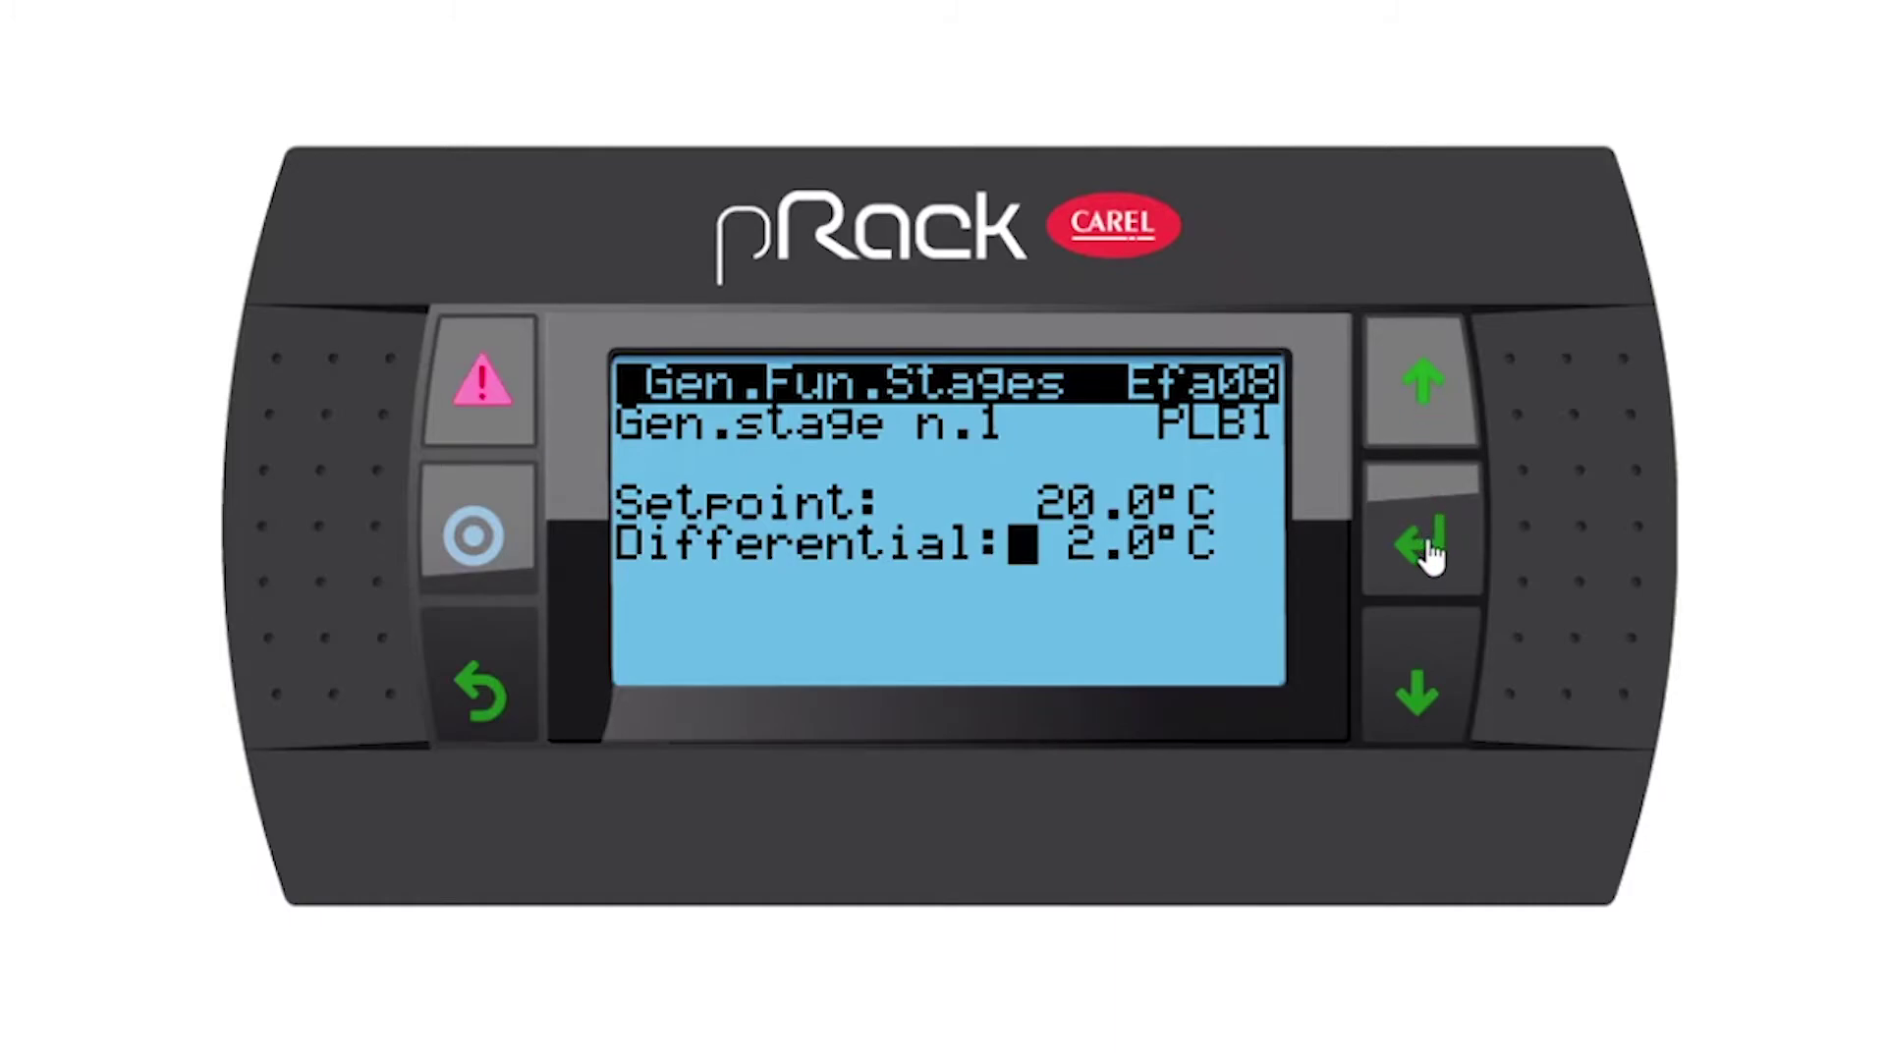
click(1418, 693)
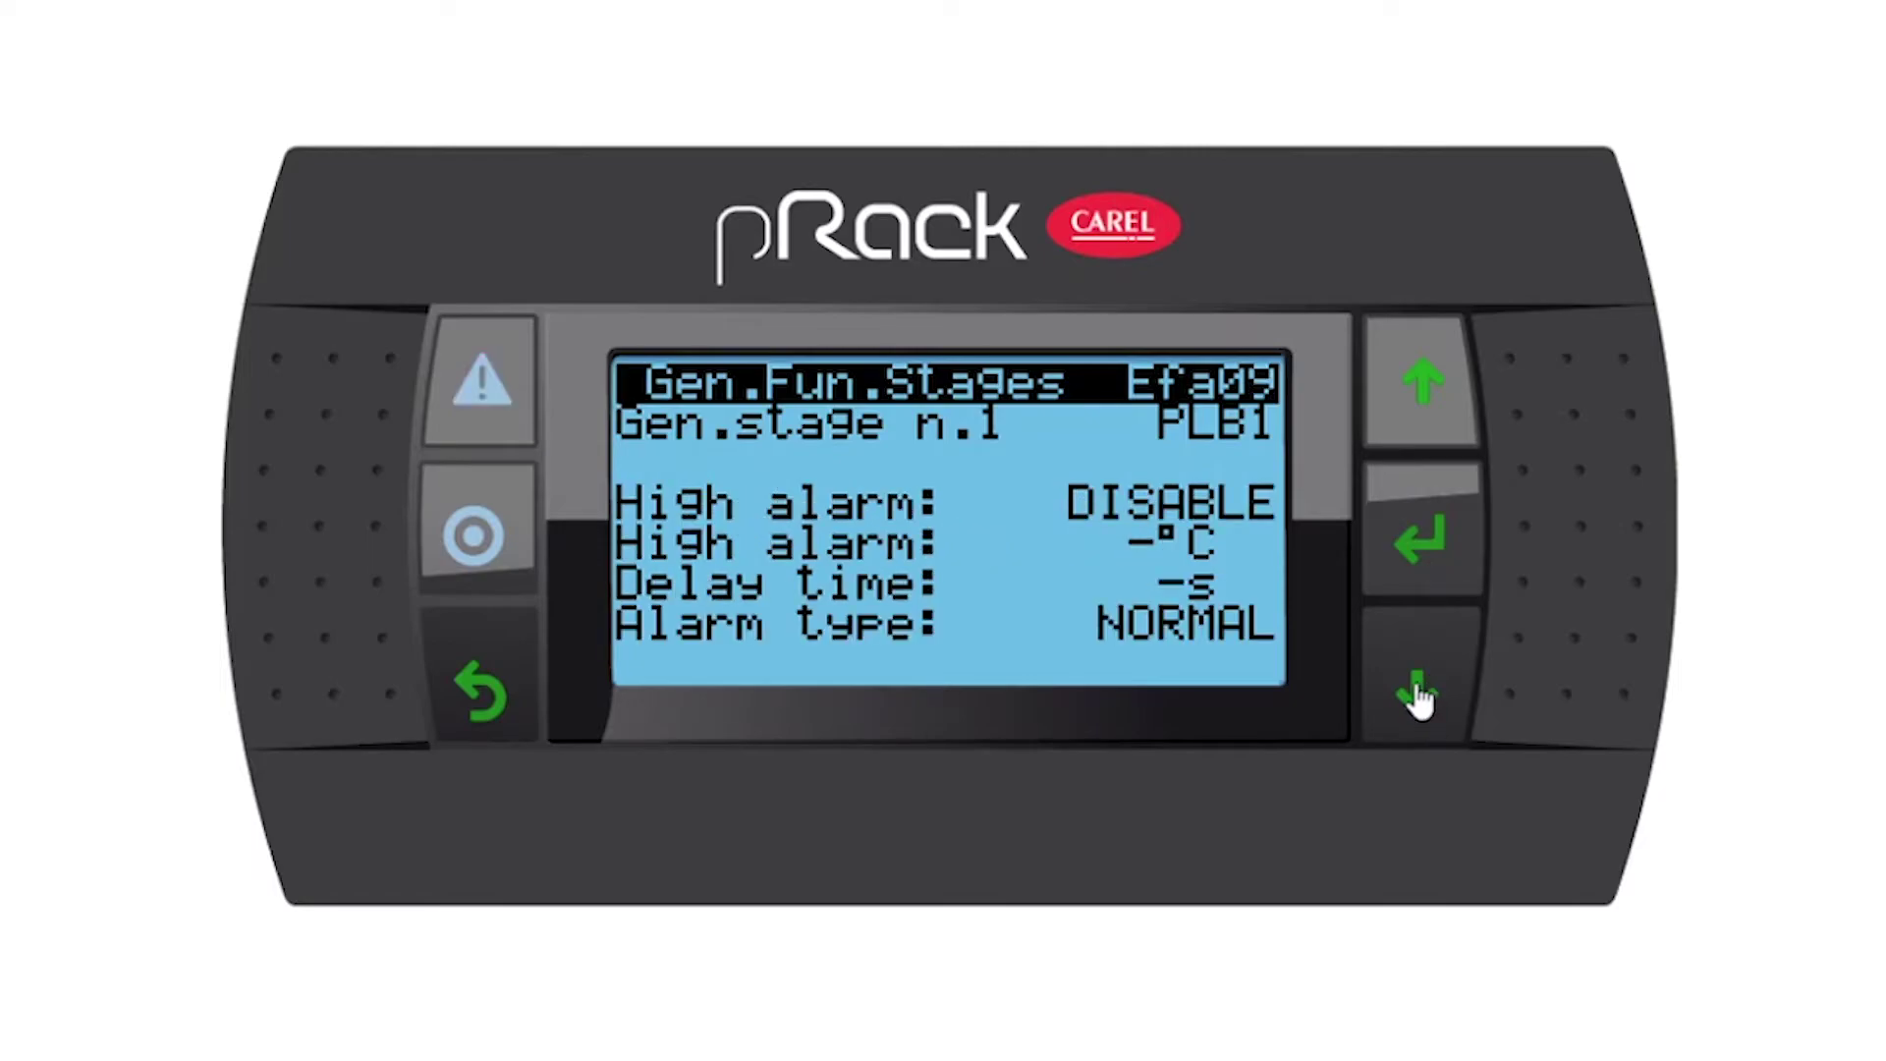
Step: Switch generic stage 1's high alarm to ENABLE on page Efa09
click(1418, 494)
click(1419, 413)
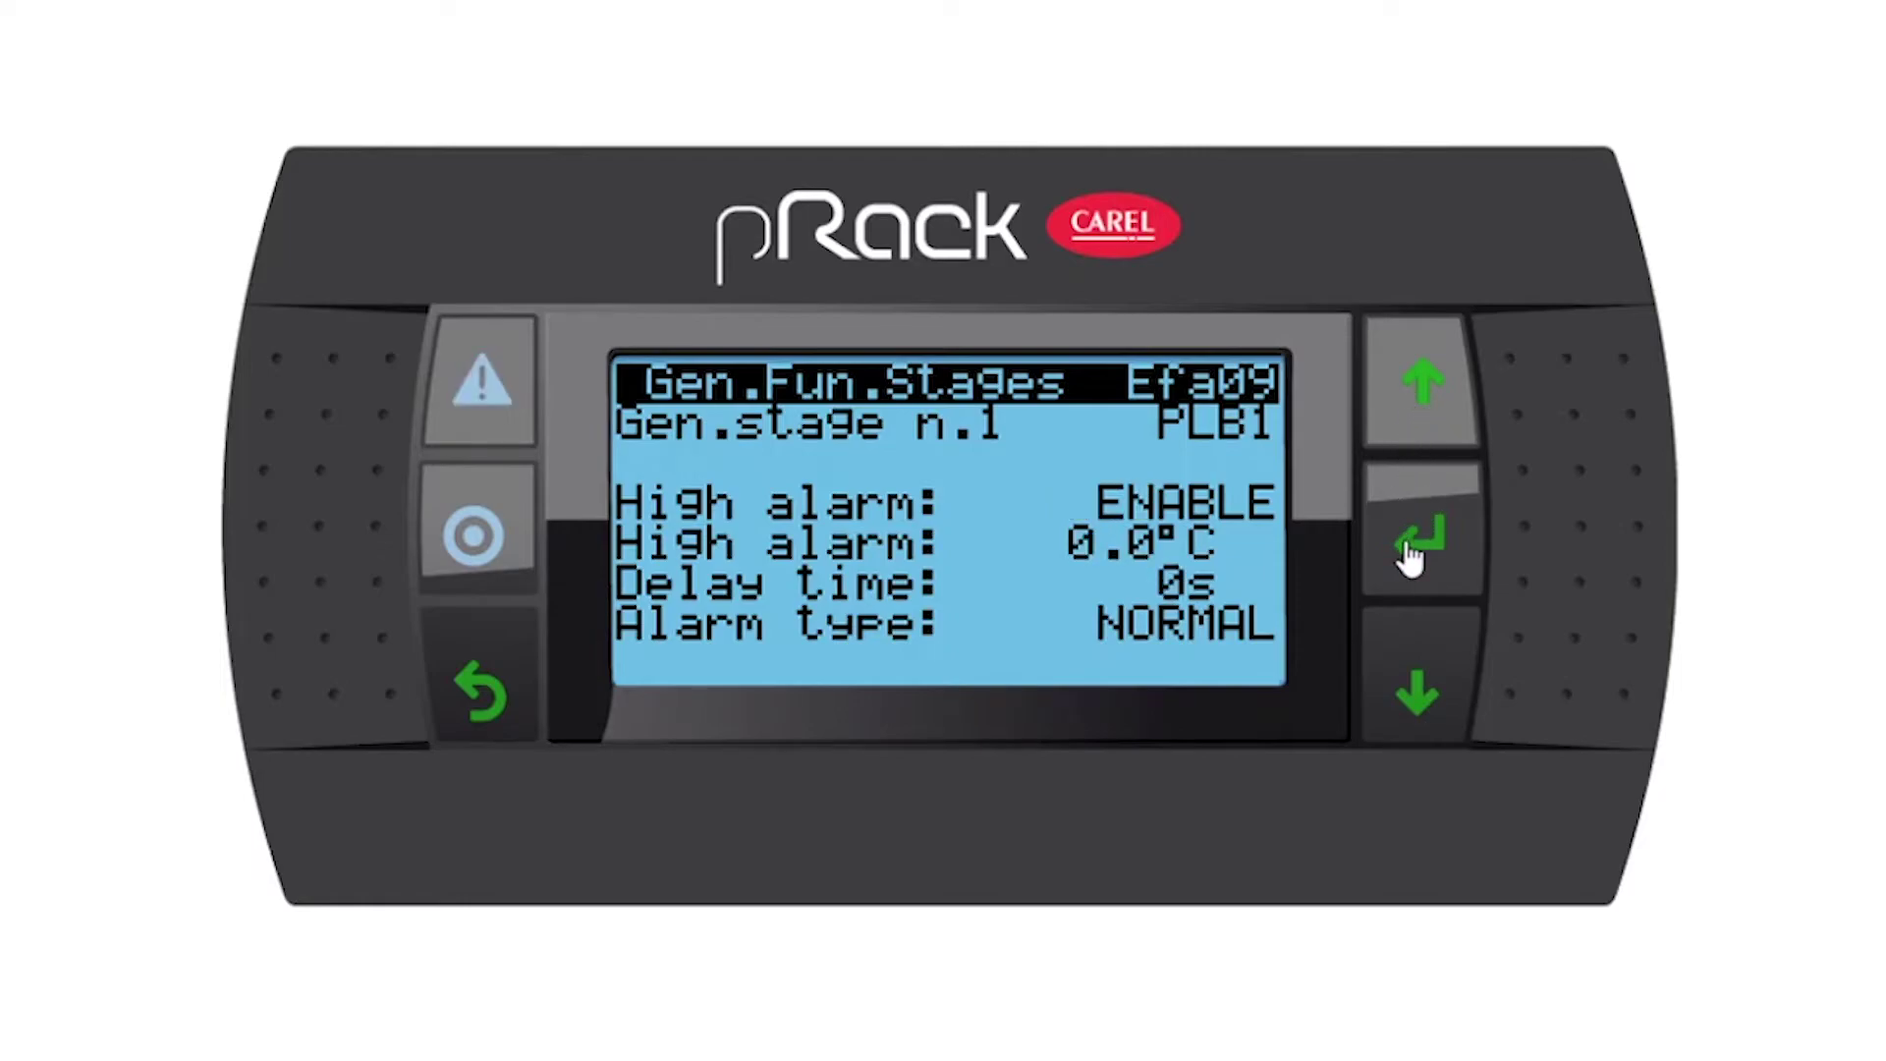
click(1412, 552)
Step: Raise the high alarm threshold to 30.0°C
click(1416, 422)
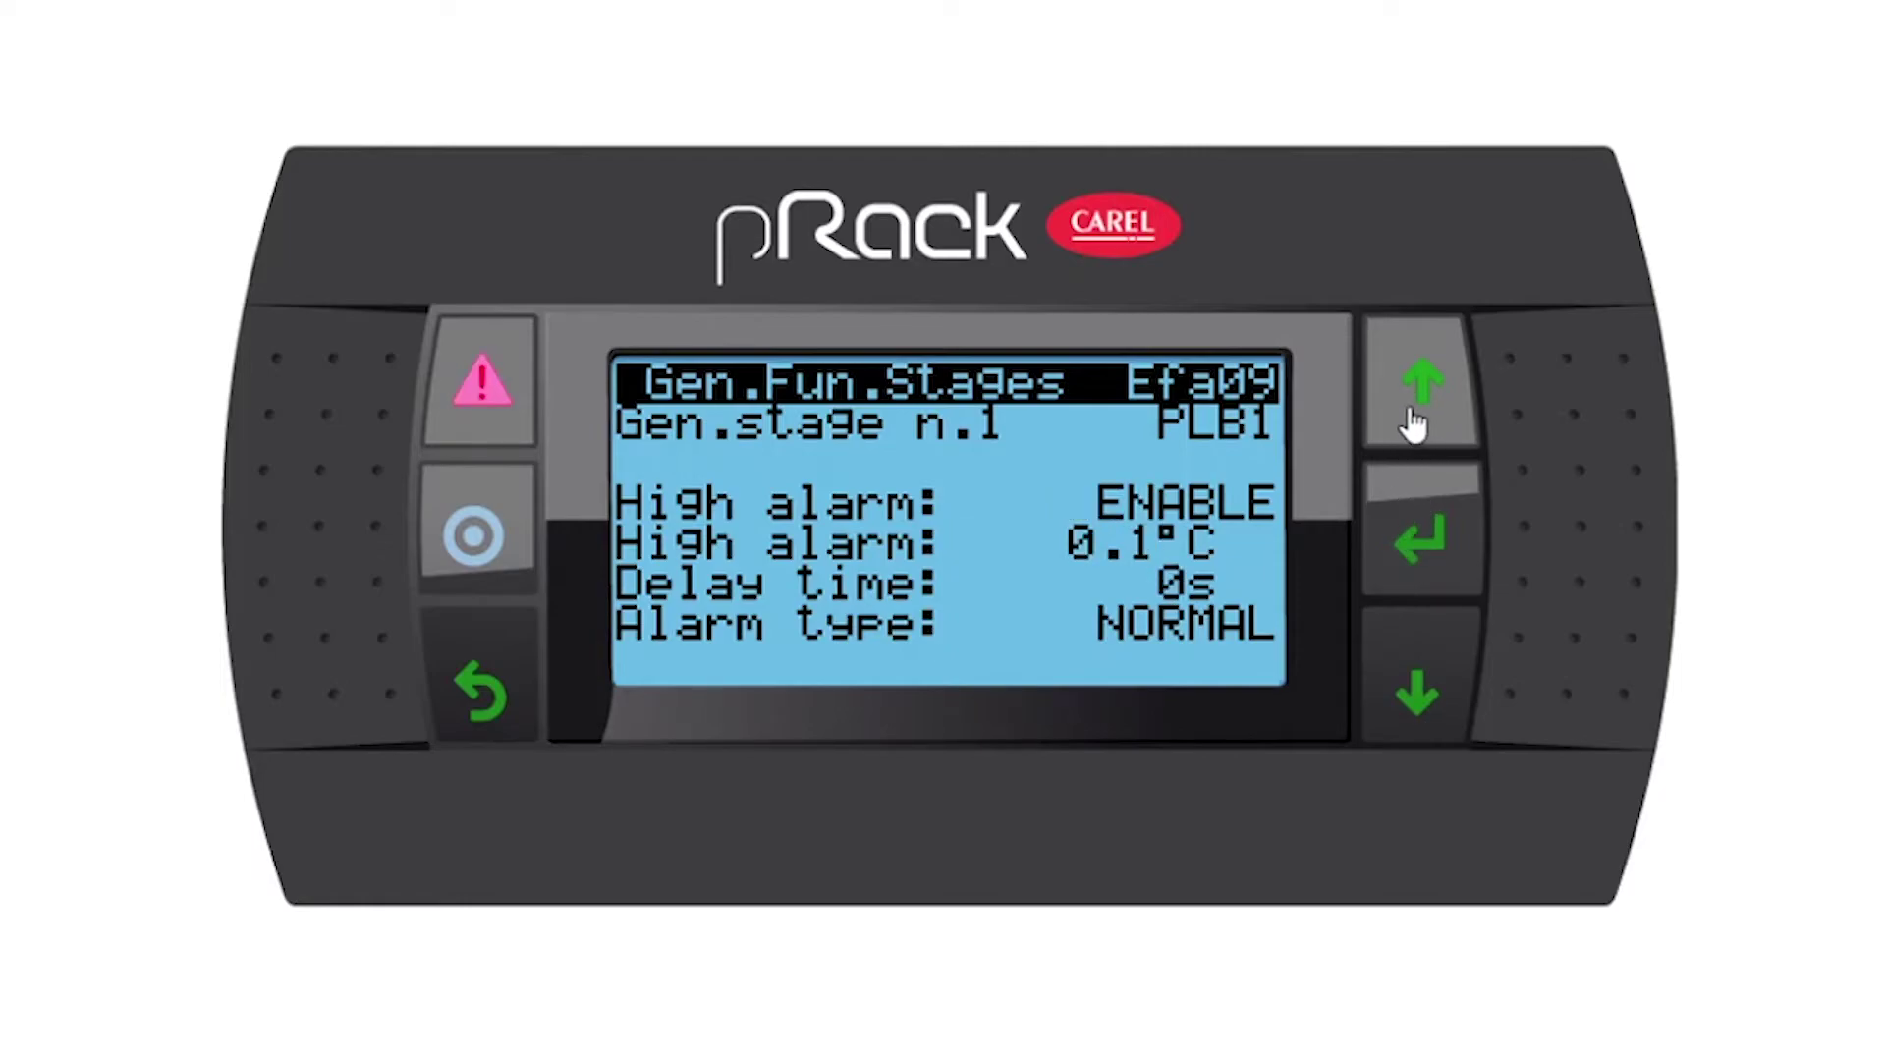
click(1415, 422)
drag(1415, 423, 1414, 422)
click(1415, 422)
click(1415, 422)
click(1415, 423)
click(1415, 422)
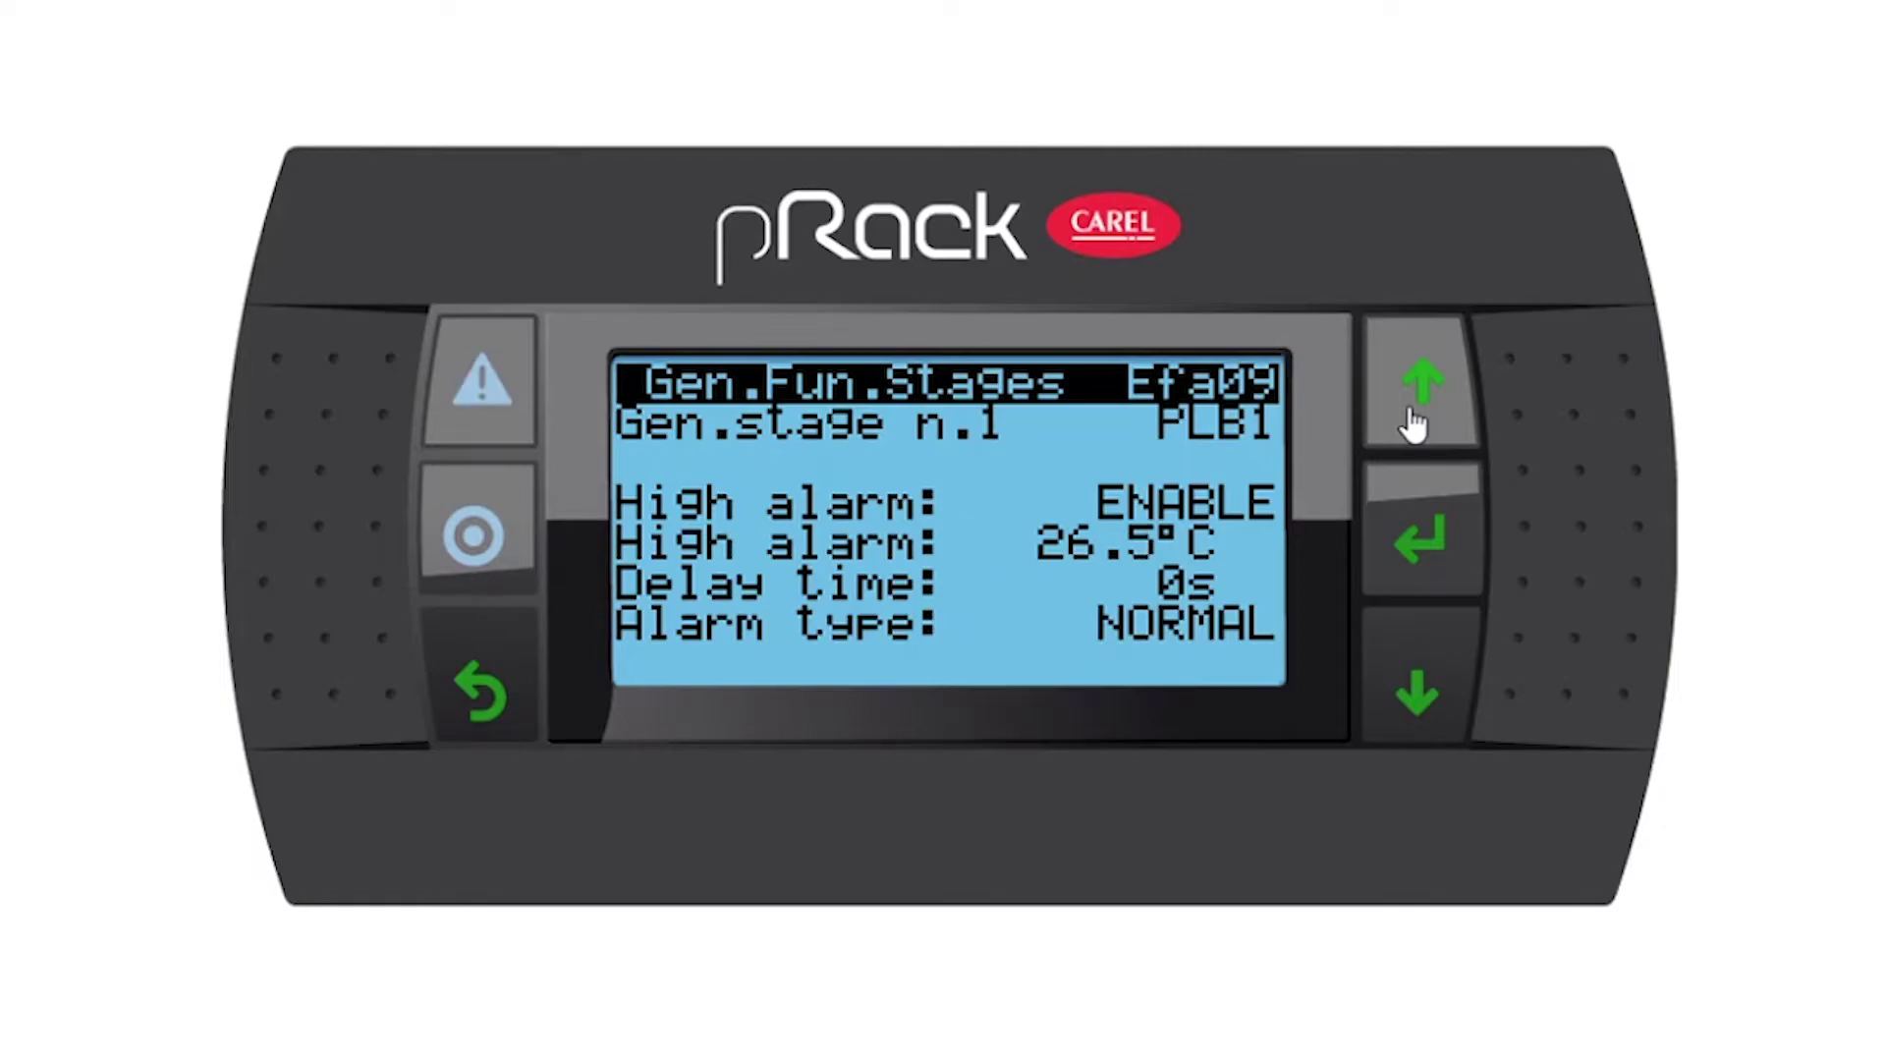
click(1415, 422)
click(1415, 423)
click(1415, 422)
click(1415, 420)
click(1415, 413)
click(1415, 408)
click(1415, 407)
click(1415, 408)
click(1415, 408)
click(1415, 408)
click(1415, 408)
click(1415, 408)
click(1415, 408)
click(1415, 408)
click(1415, 407)
click(1415, 408)
click(1415, 408)
click(1415, 408)
Step: Set the high alarm delay time to 60 s and confirm it
click(1430, 403)
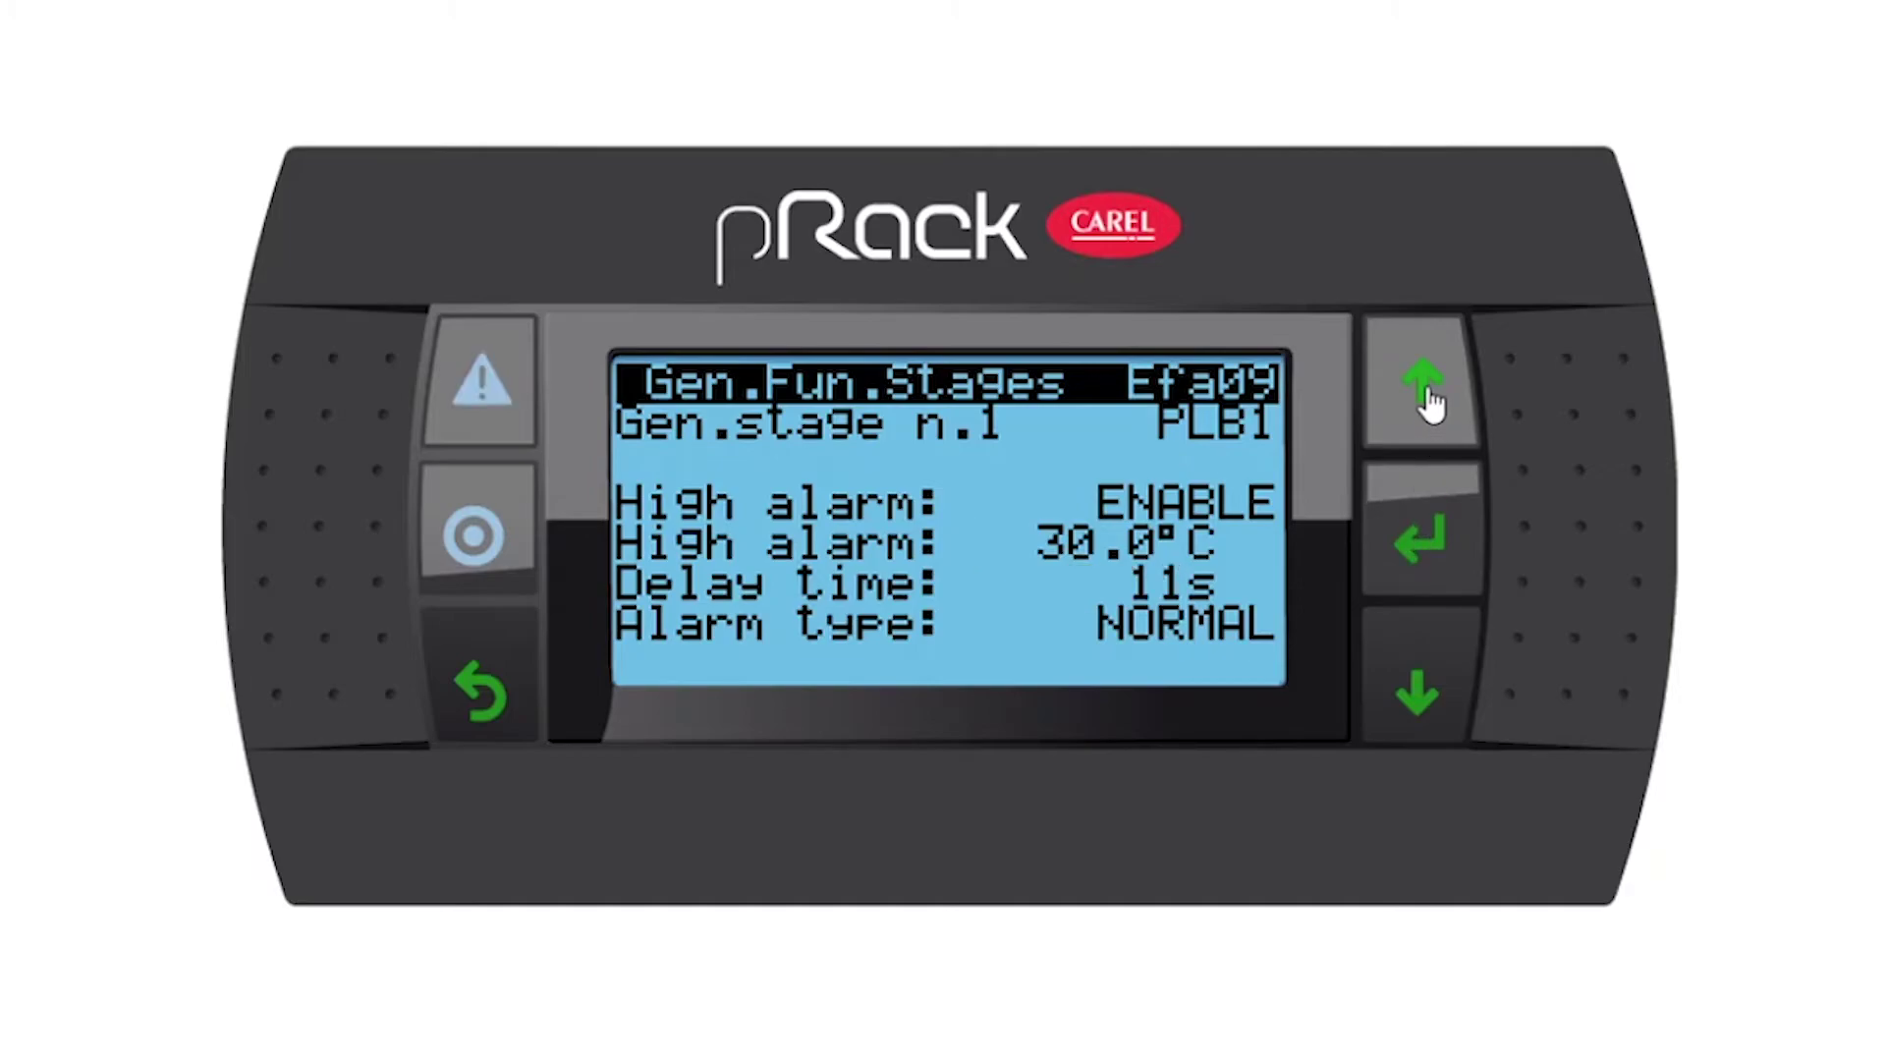
click(1421, 688)
click(1422, 691)
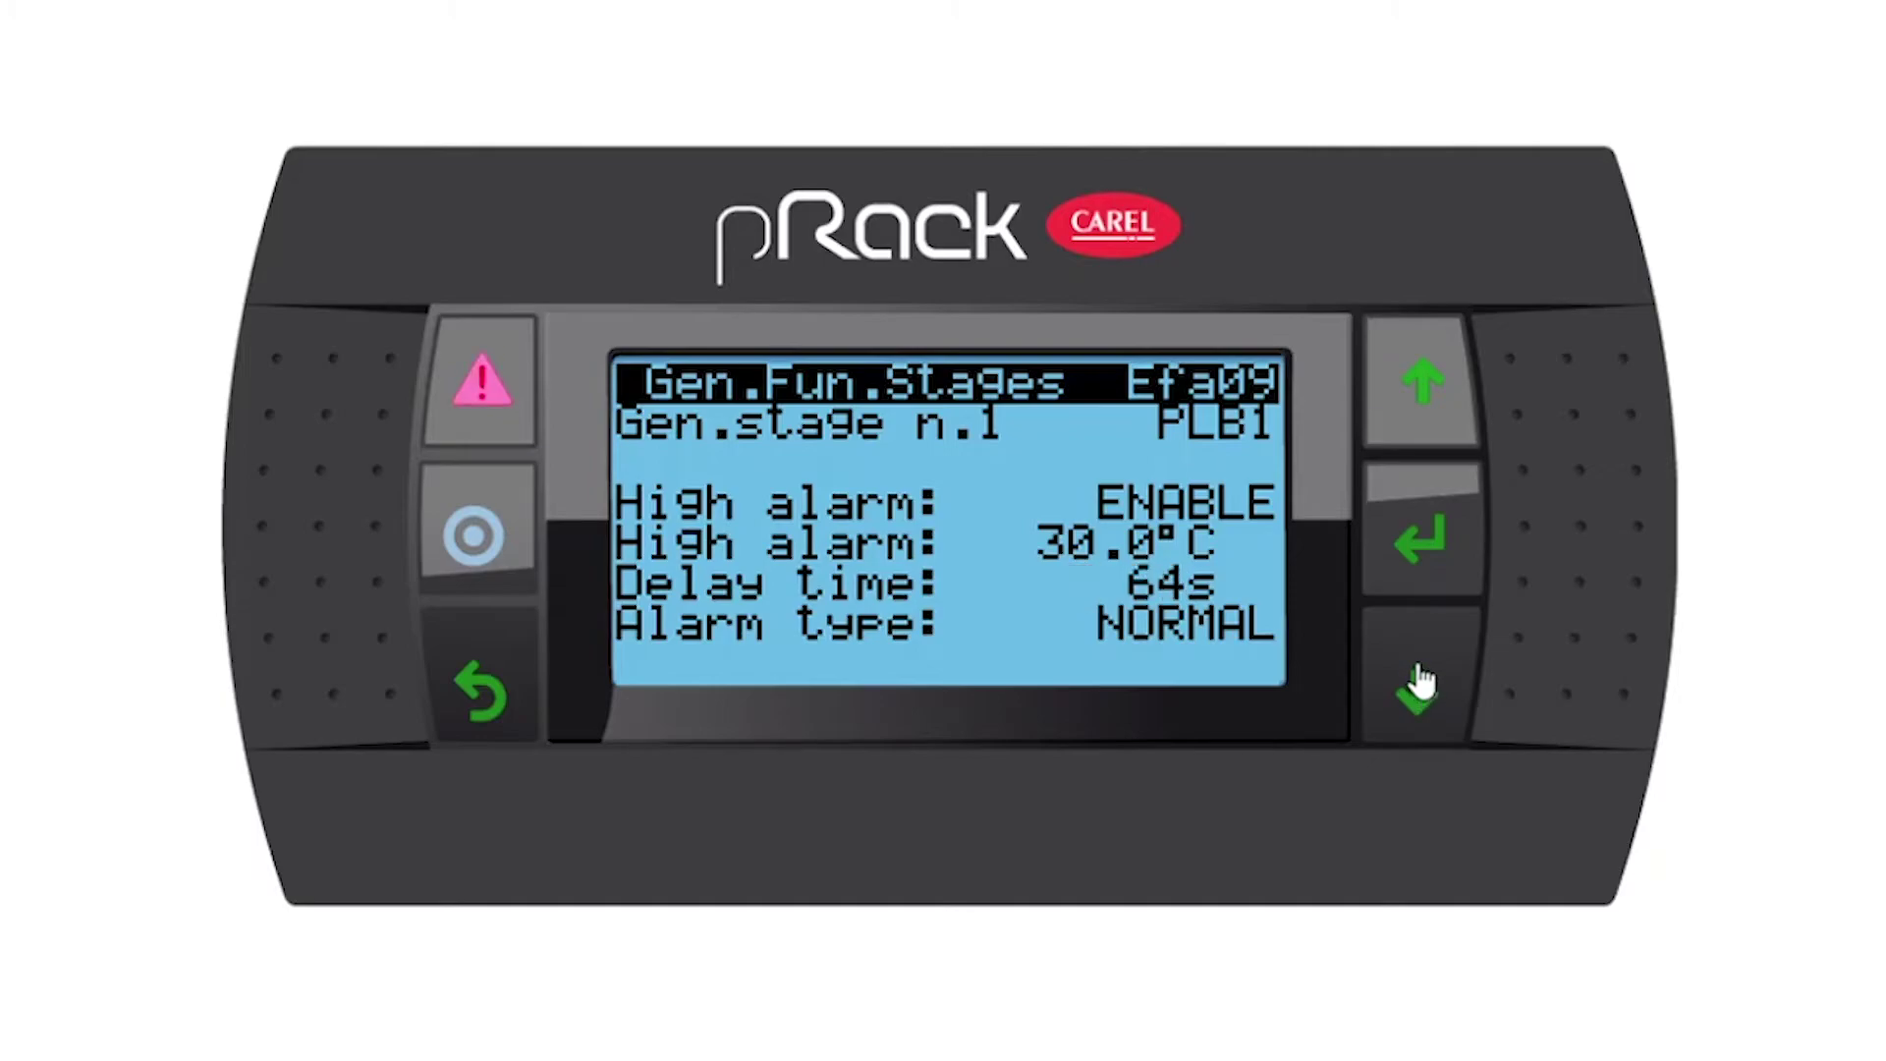
click(1421, 680)
click(1418, 676)
click(1417, 674)
click(1402, 539)
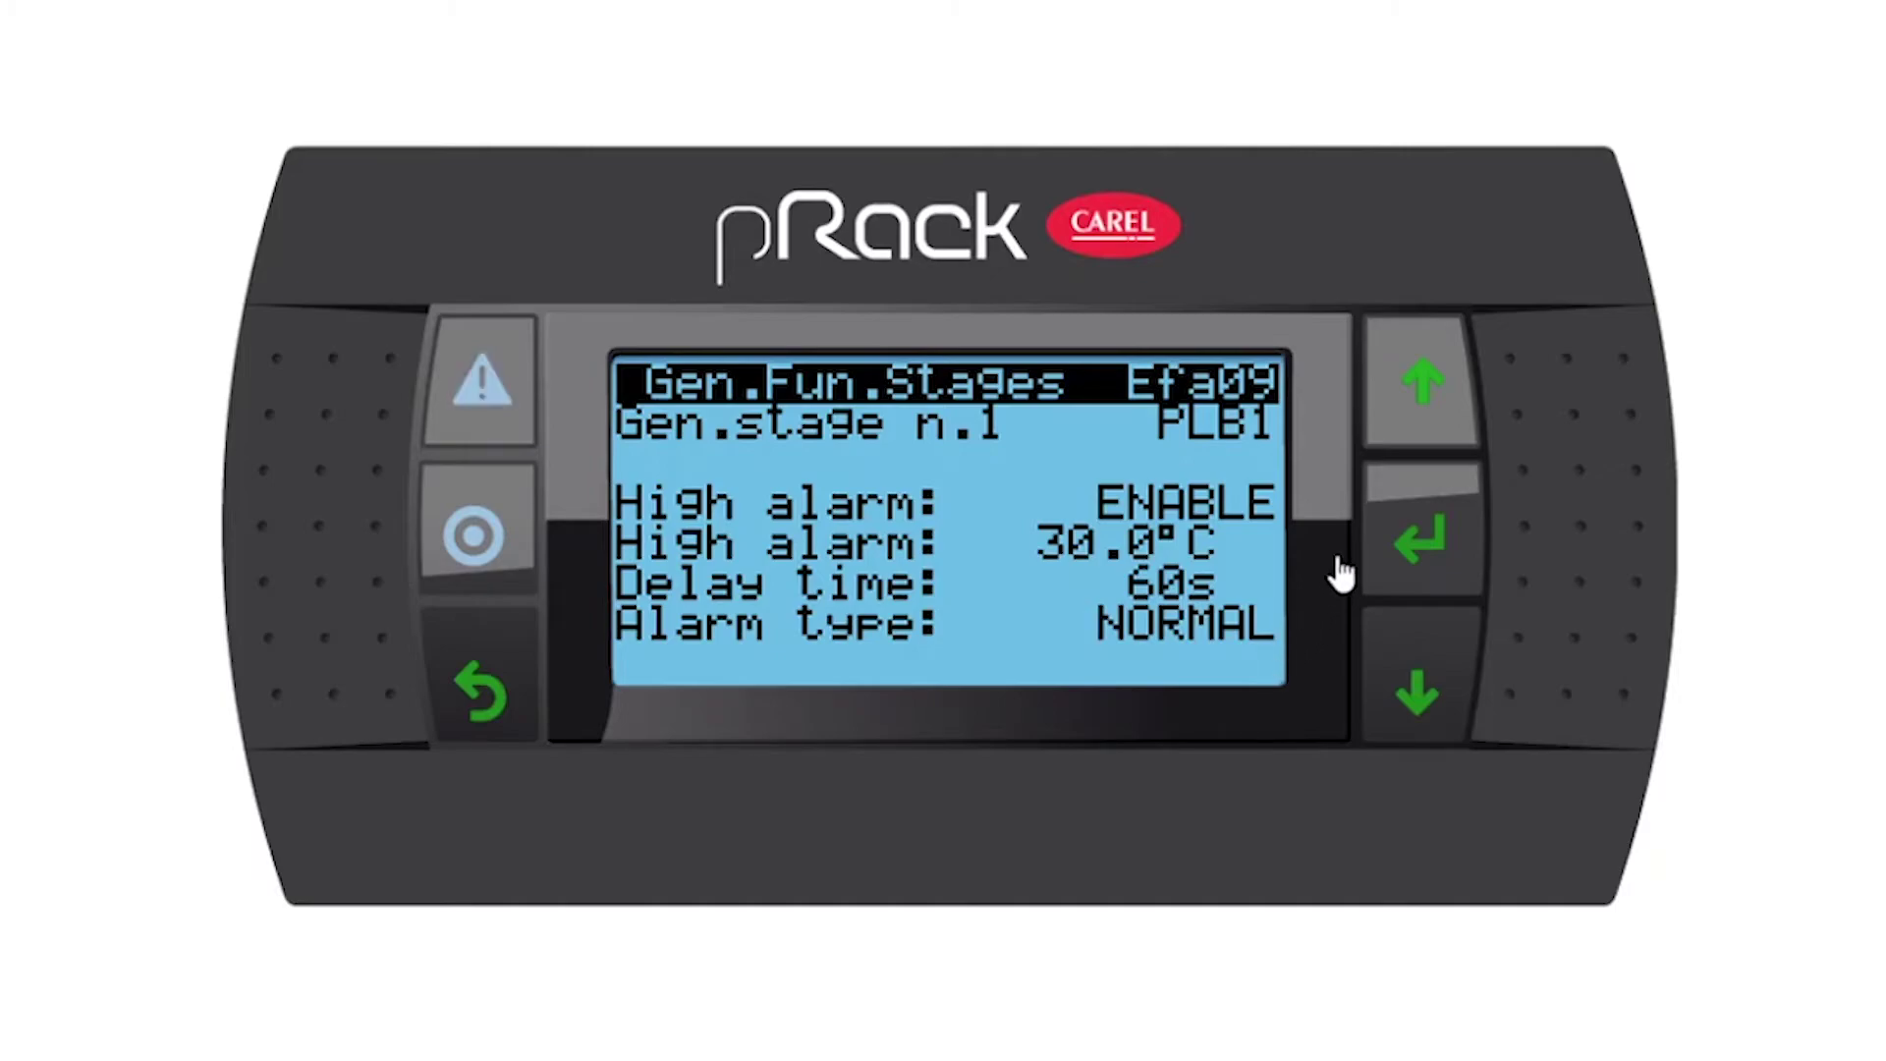
Step: Leave the low alarm disabled, pass the alarm type, and return to the Gen.Fun.Stages list
click(1418, 690)
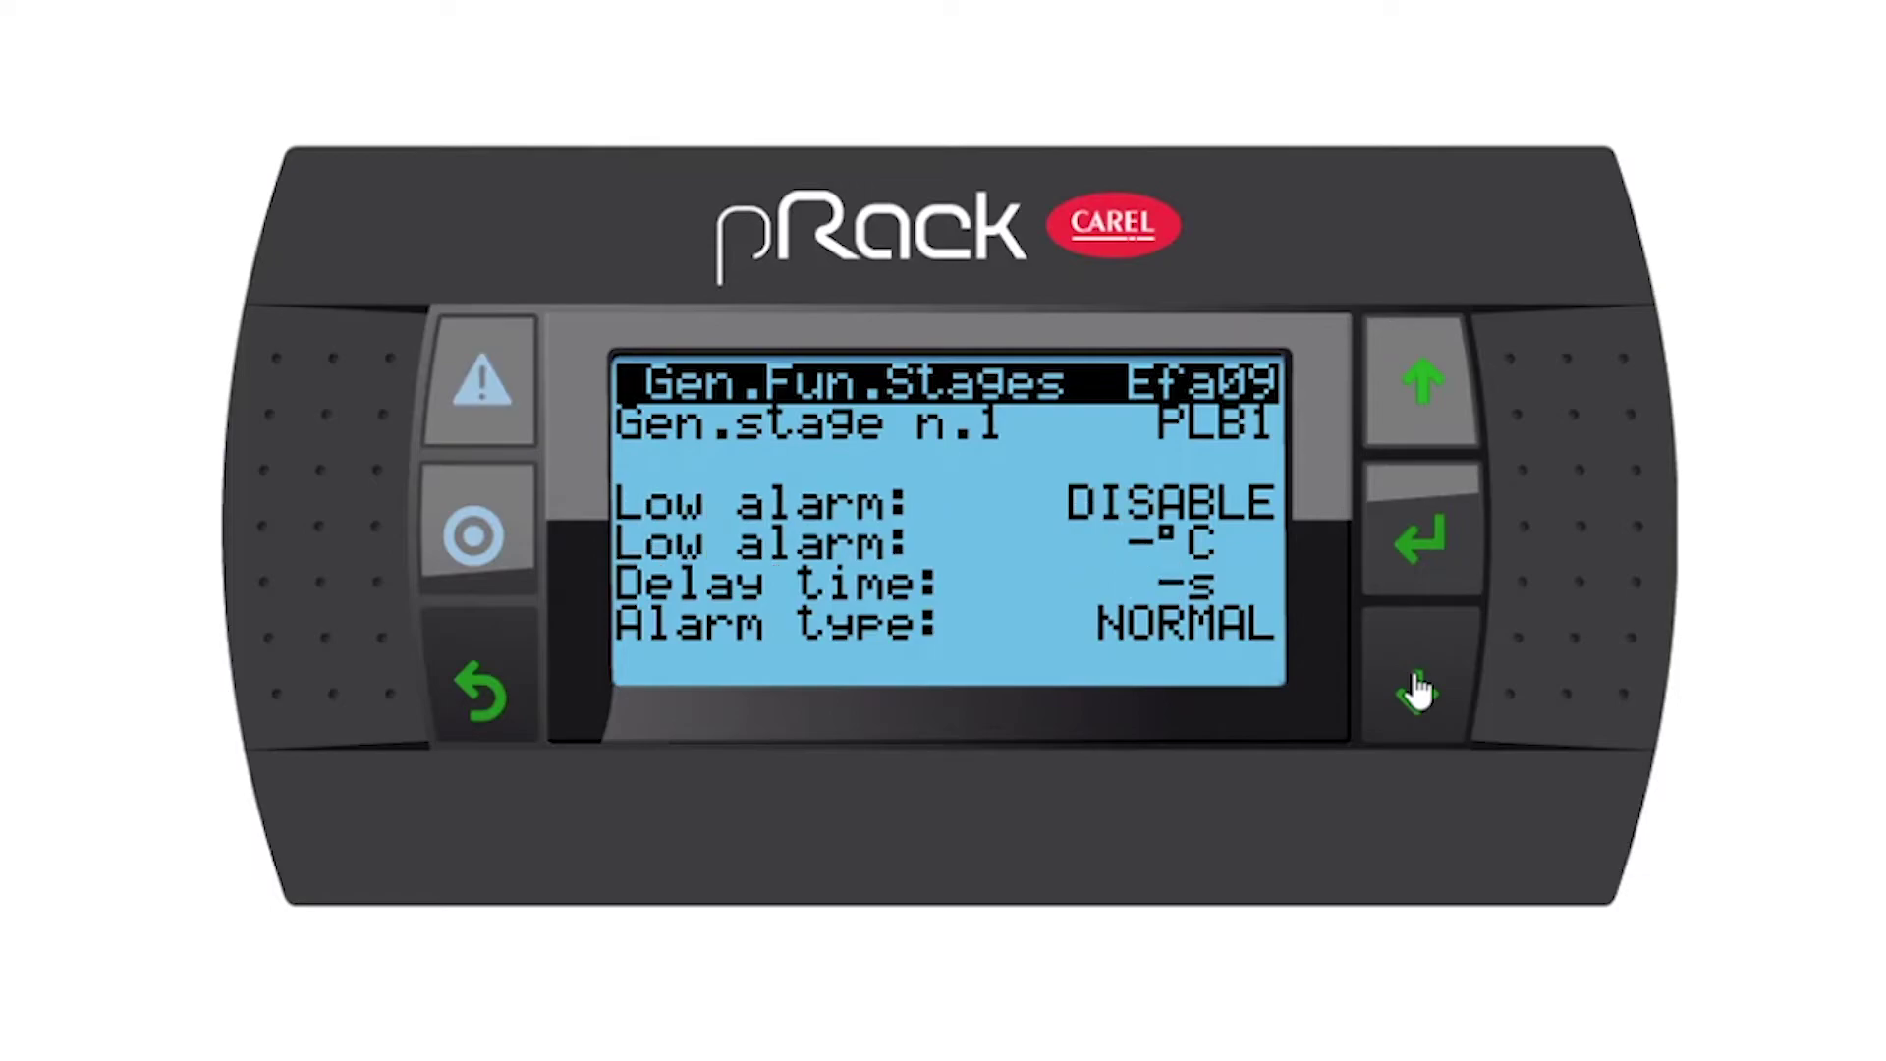
click(1407, 395)
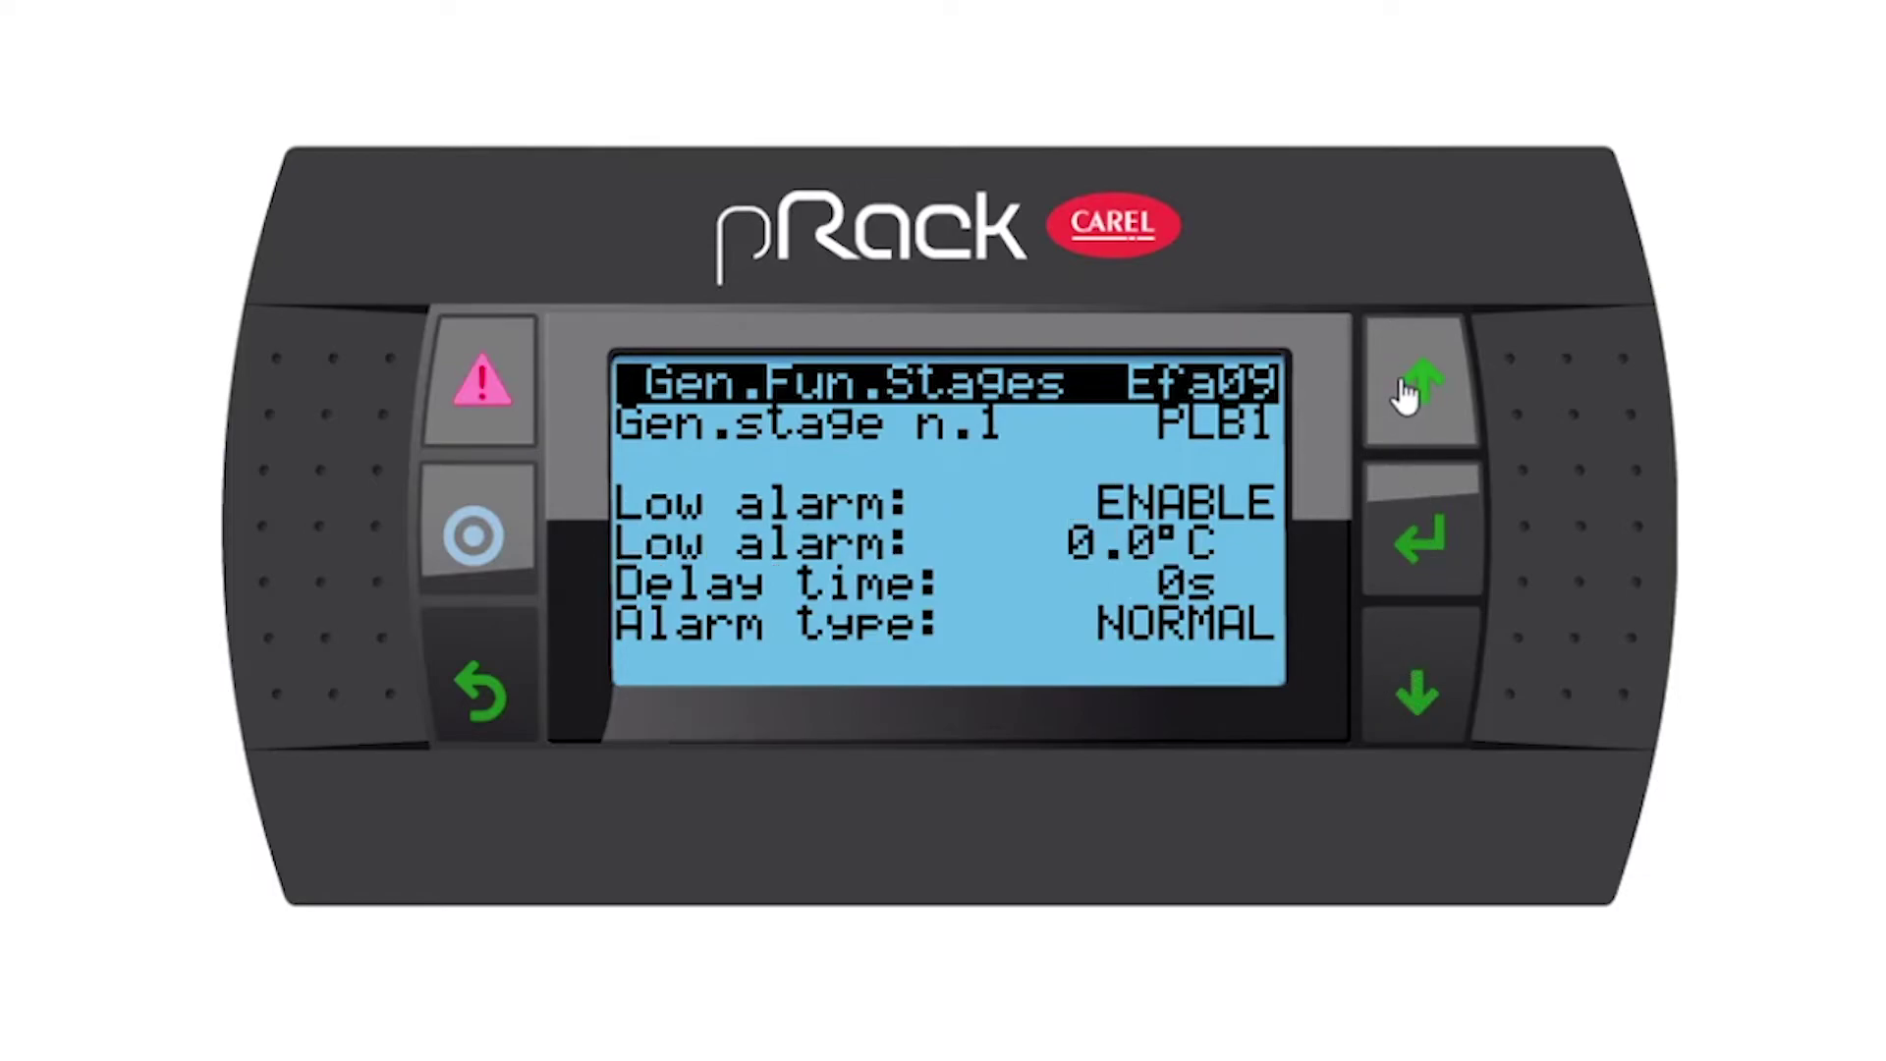
click(1407, 395)
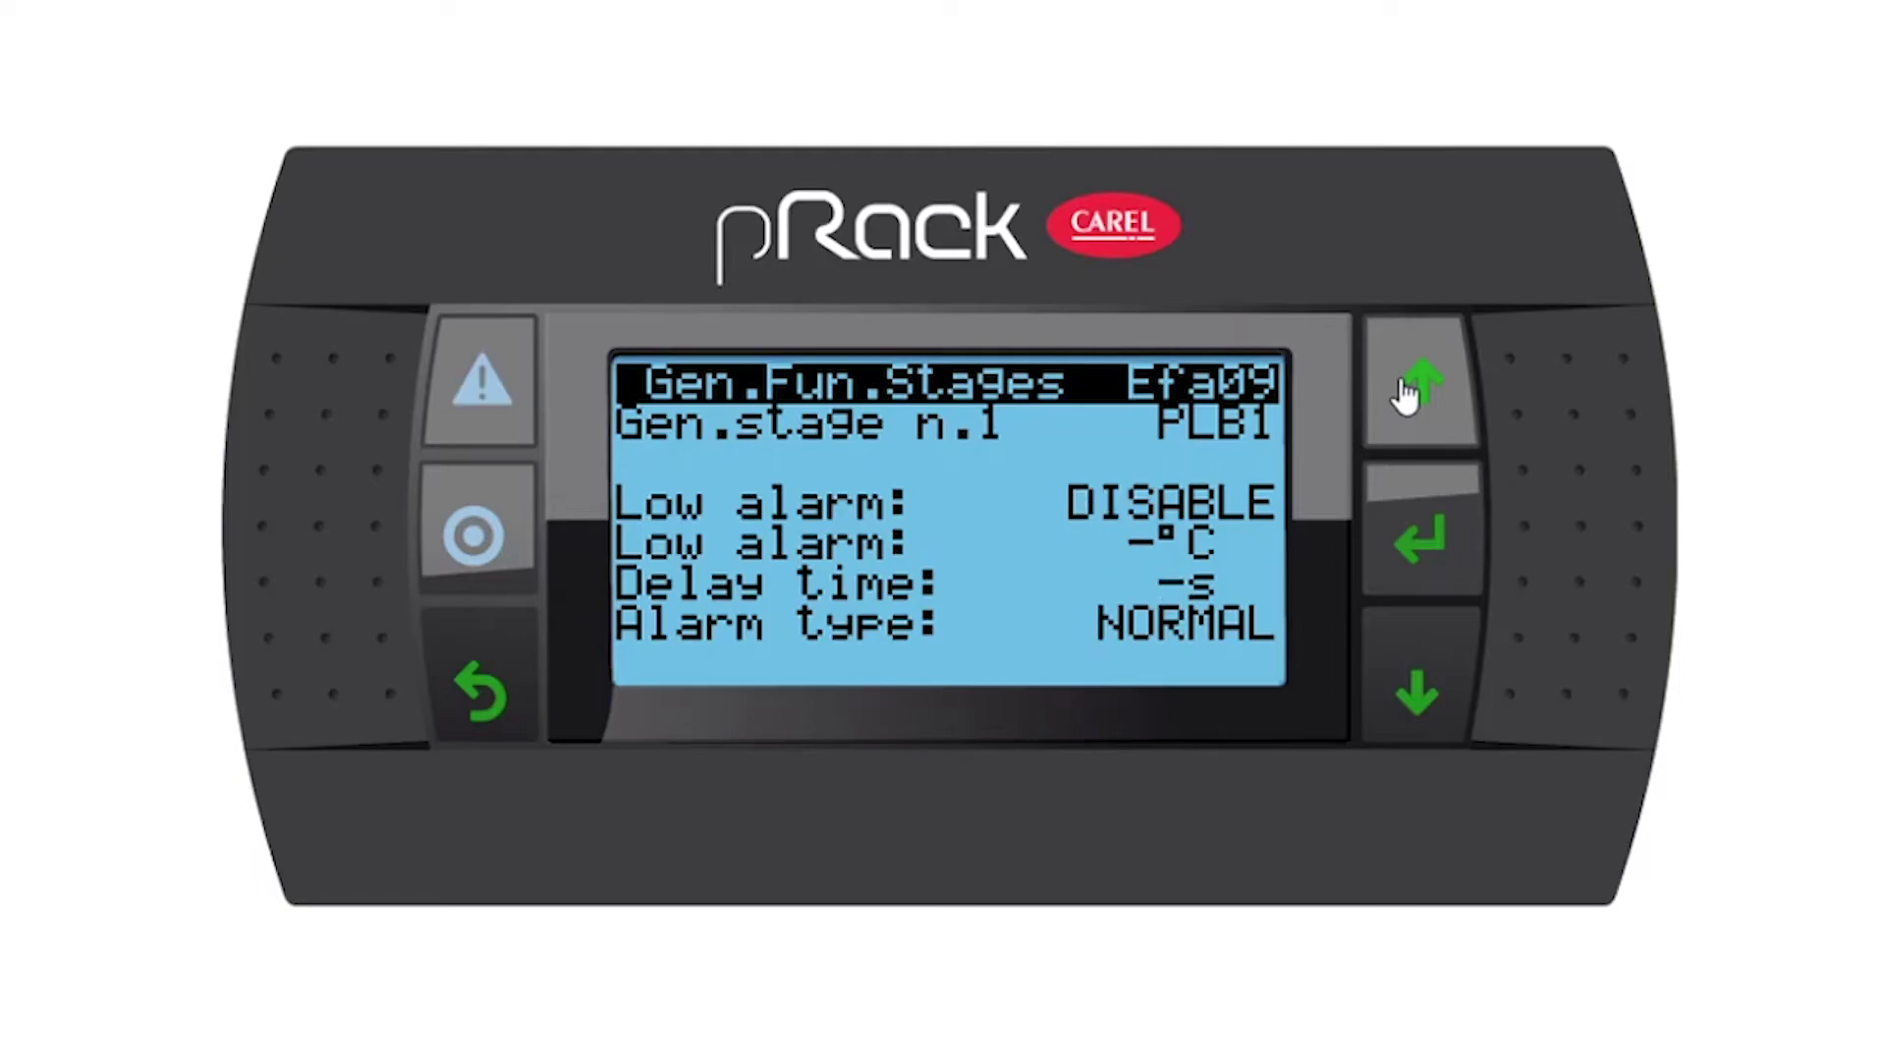
click(1415, 548)
click(1415, 678)
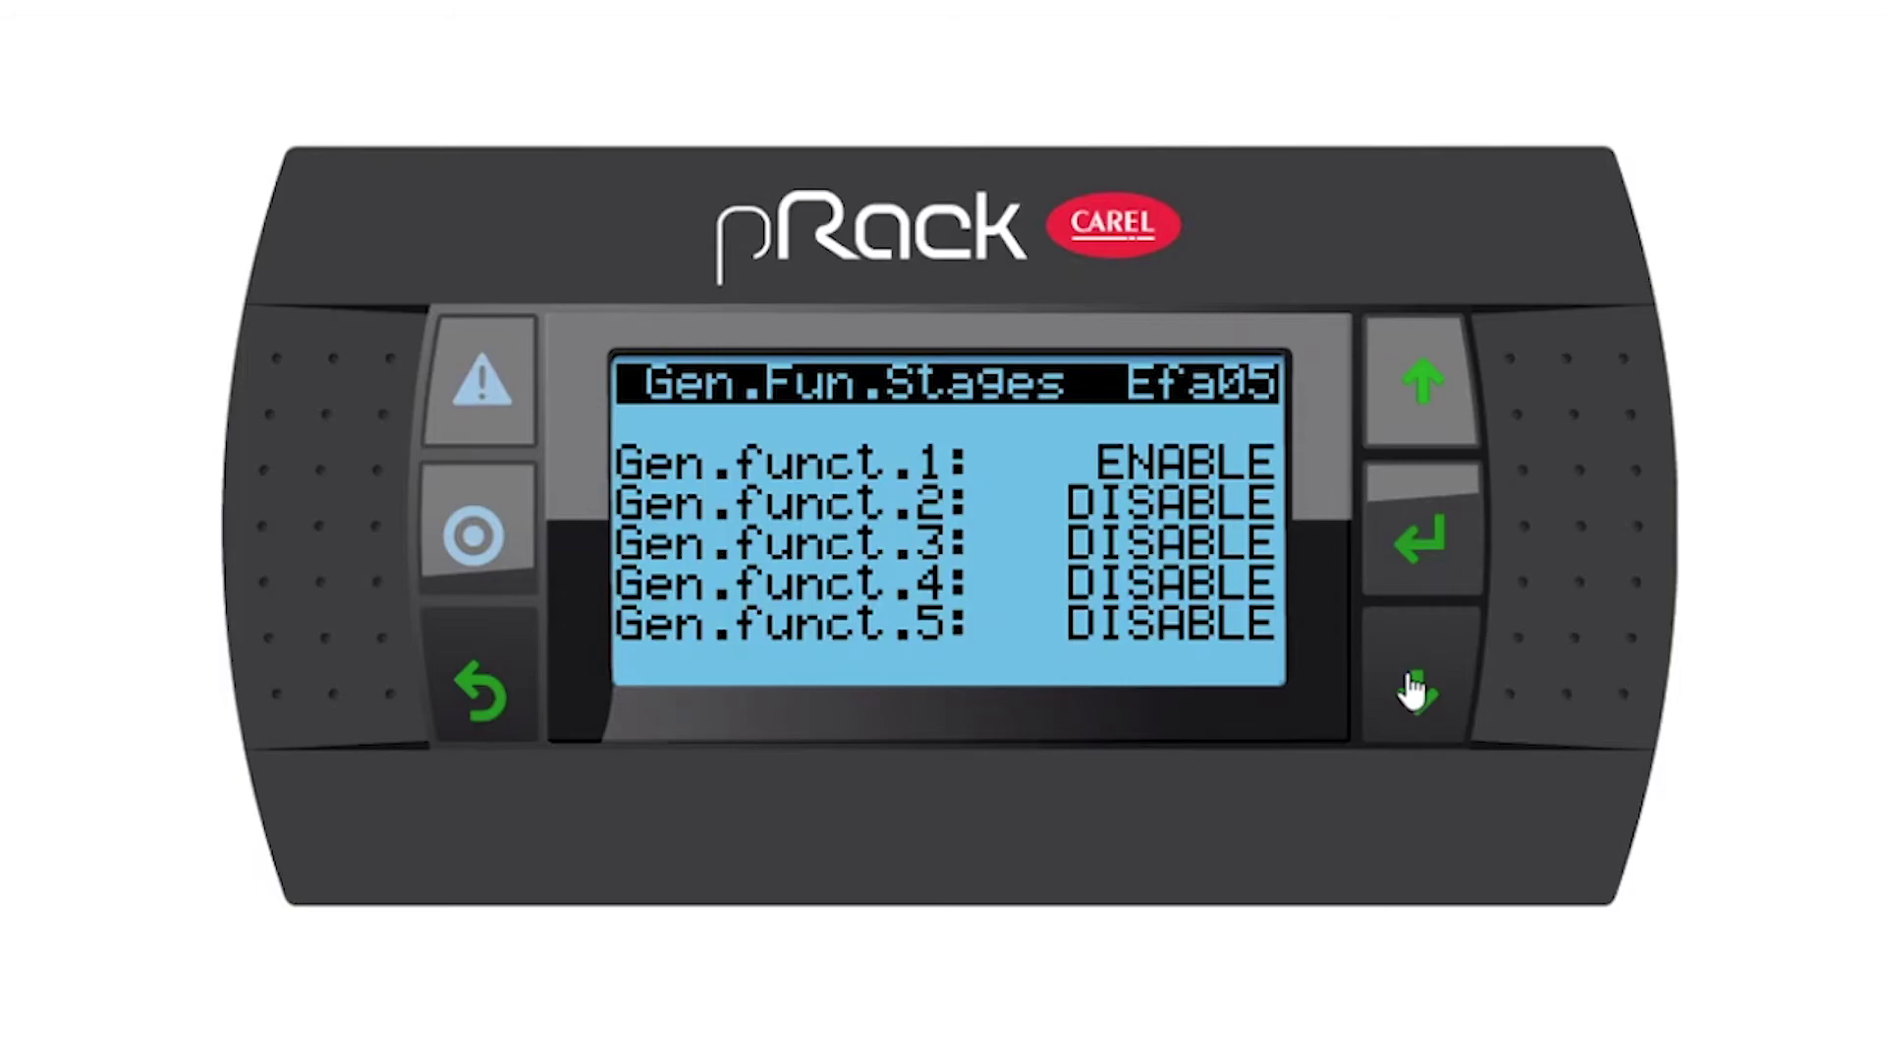
Step: Go from the main menu to the Generic an.input A page under Analog Inputs status
click(483, 722)
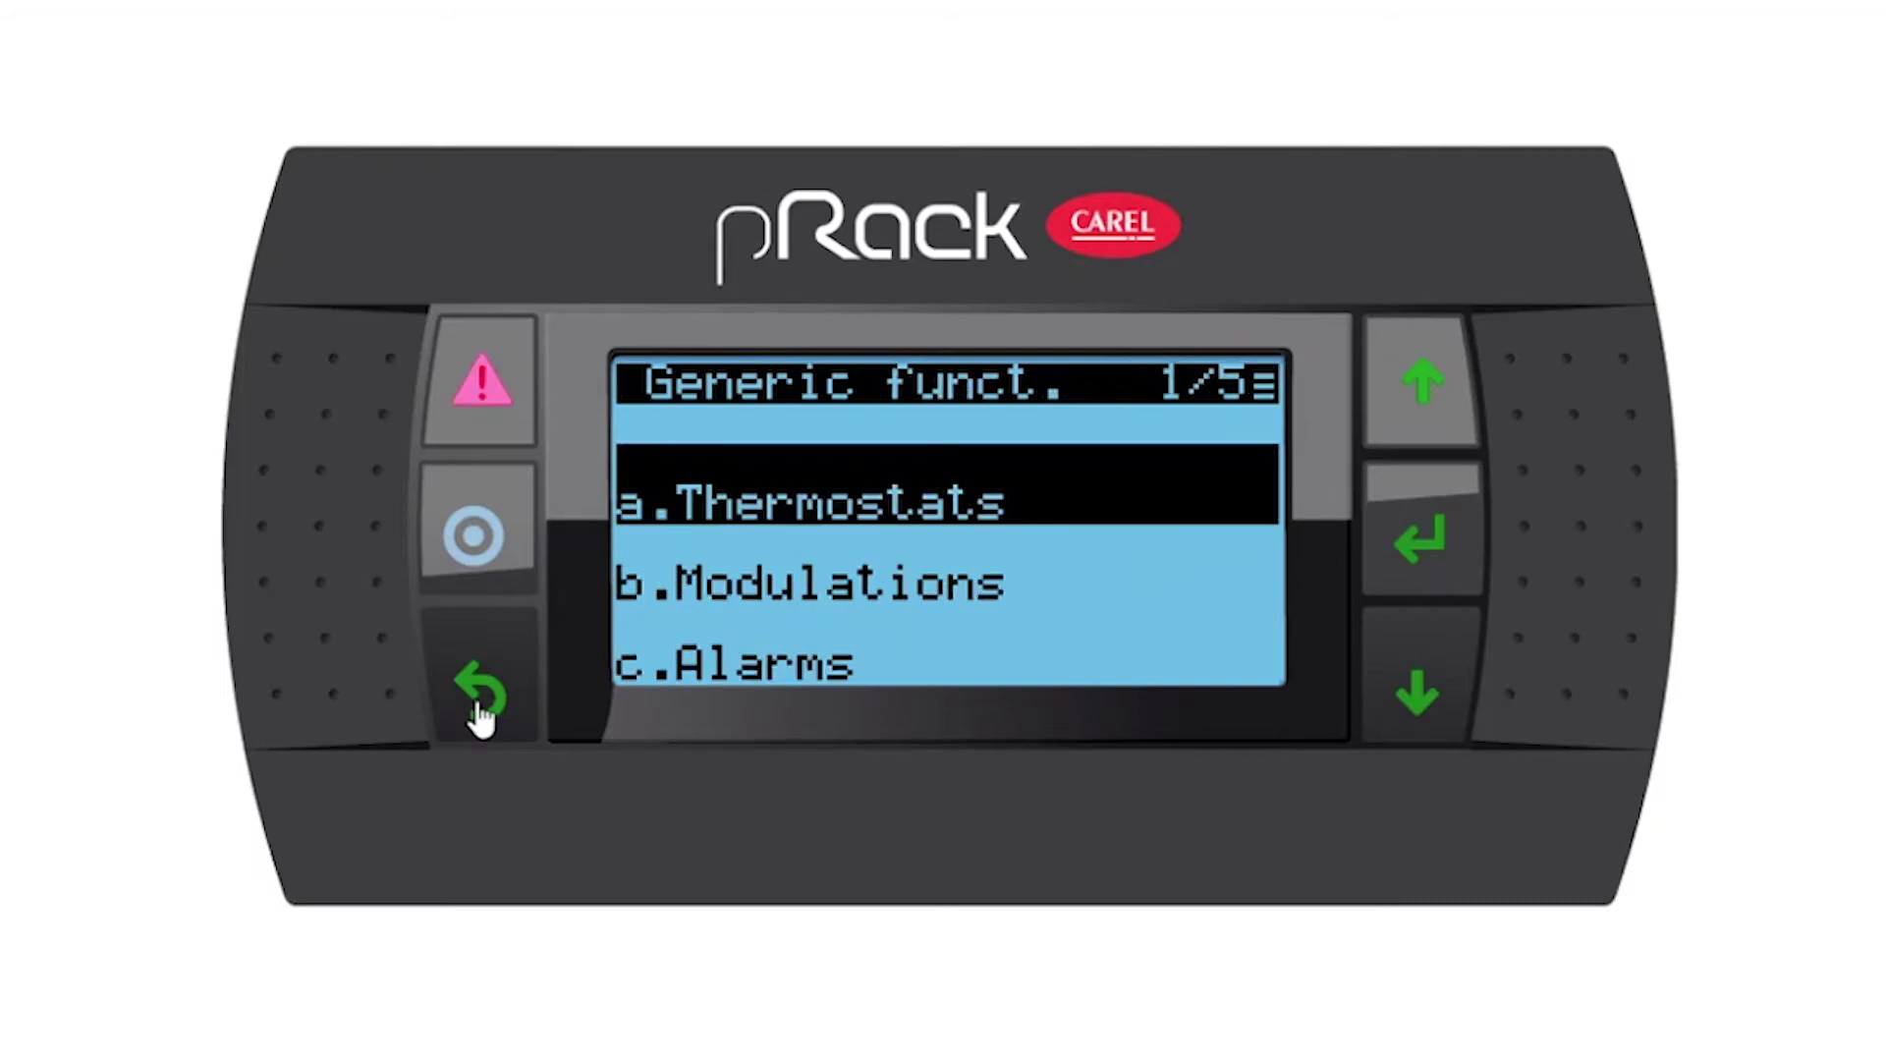
click(479, 707)
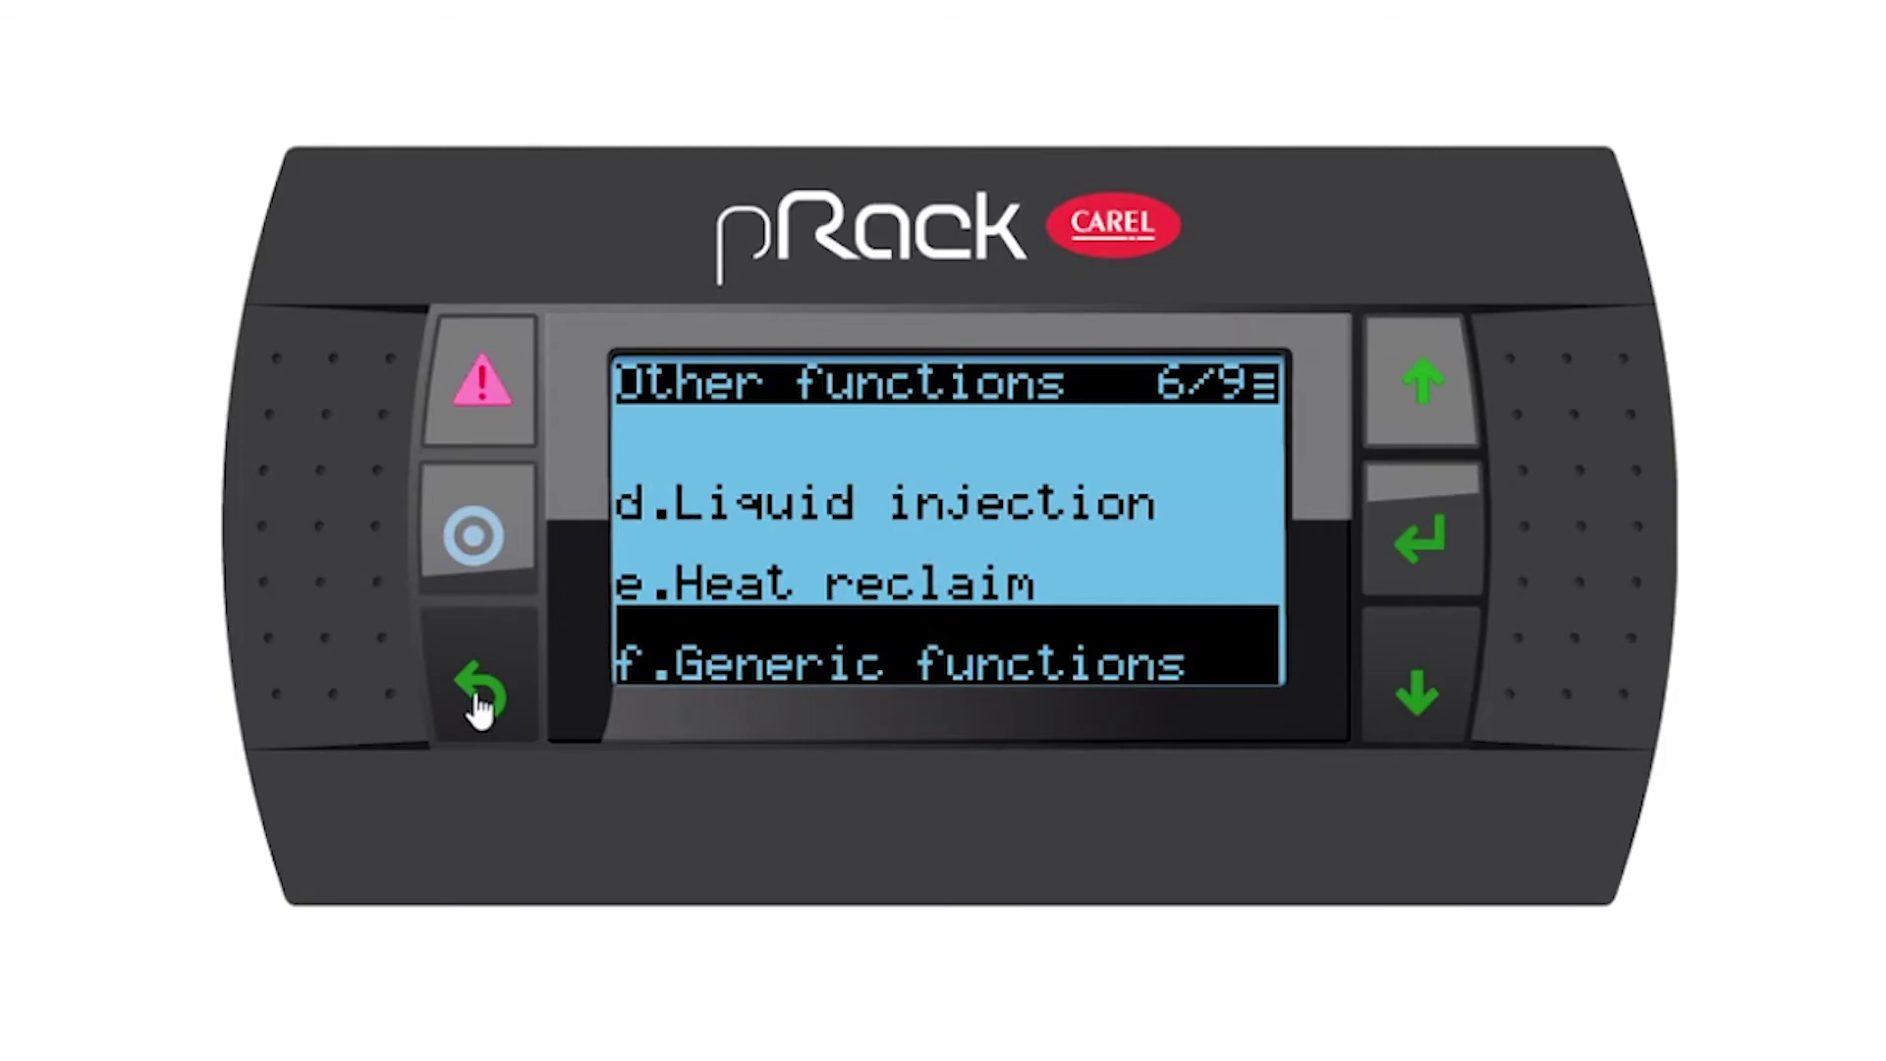
click(480, 707)
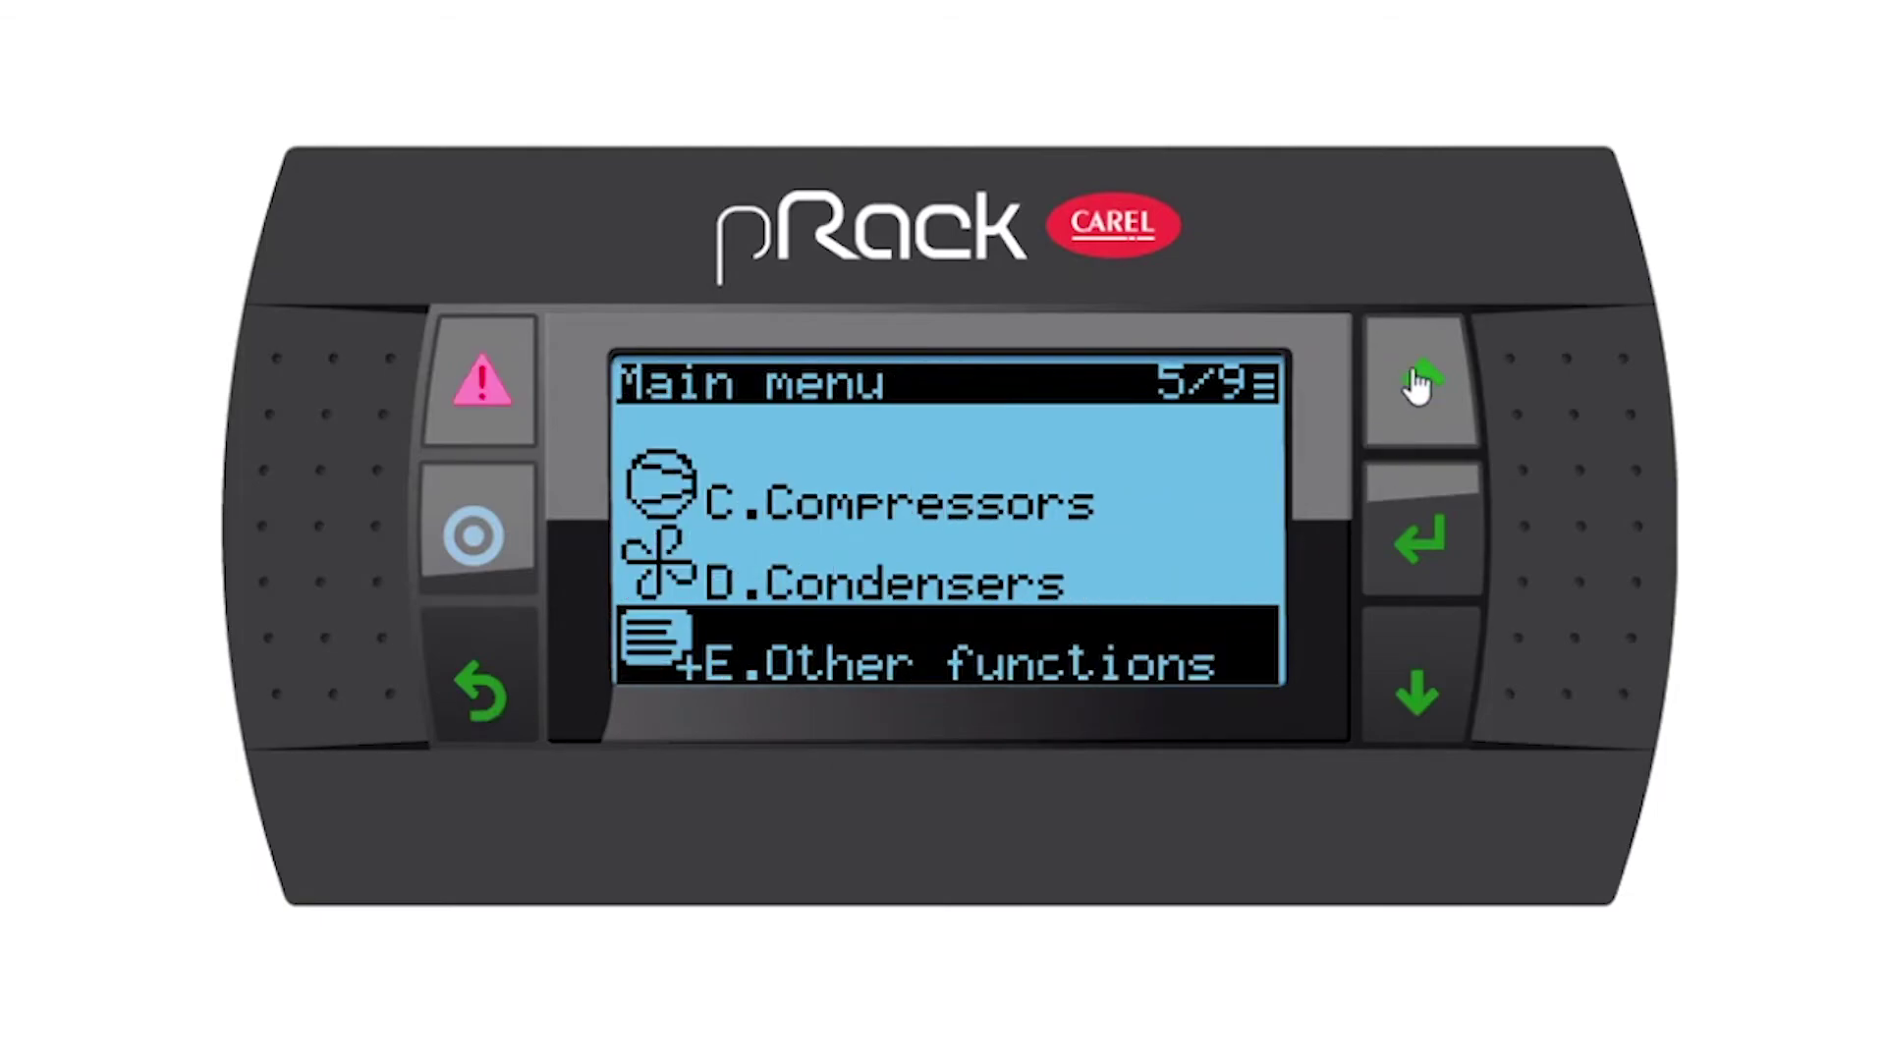
click(1418, 383)
click(1418, 383)
click(1418, 383)
click(1418, 383)
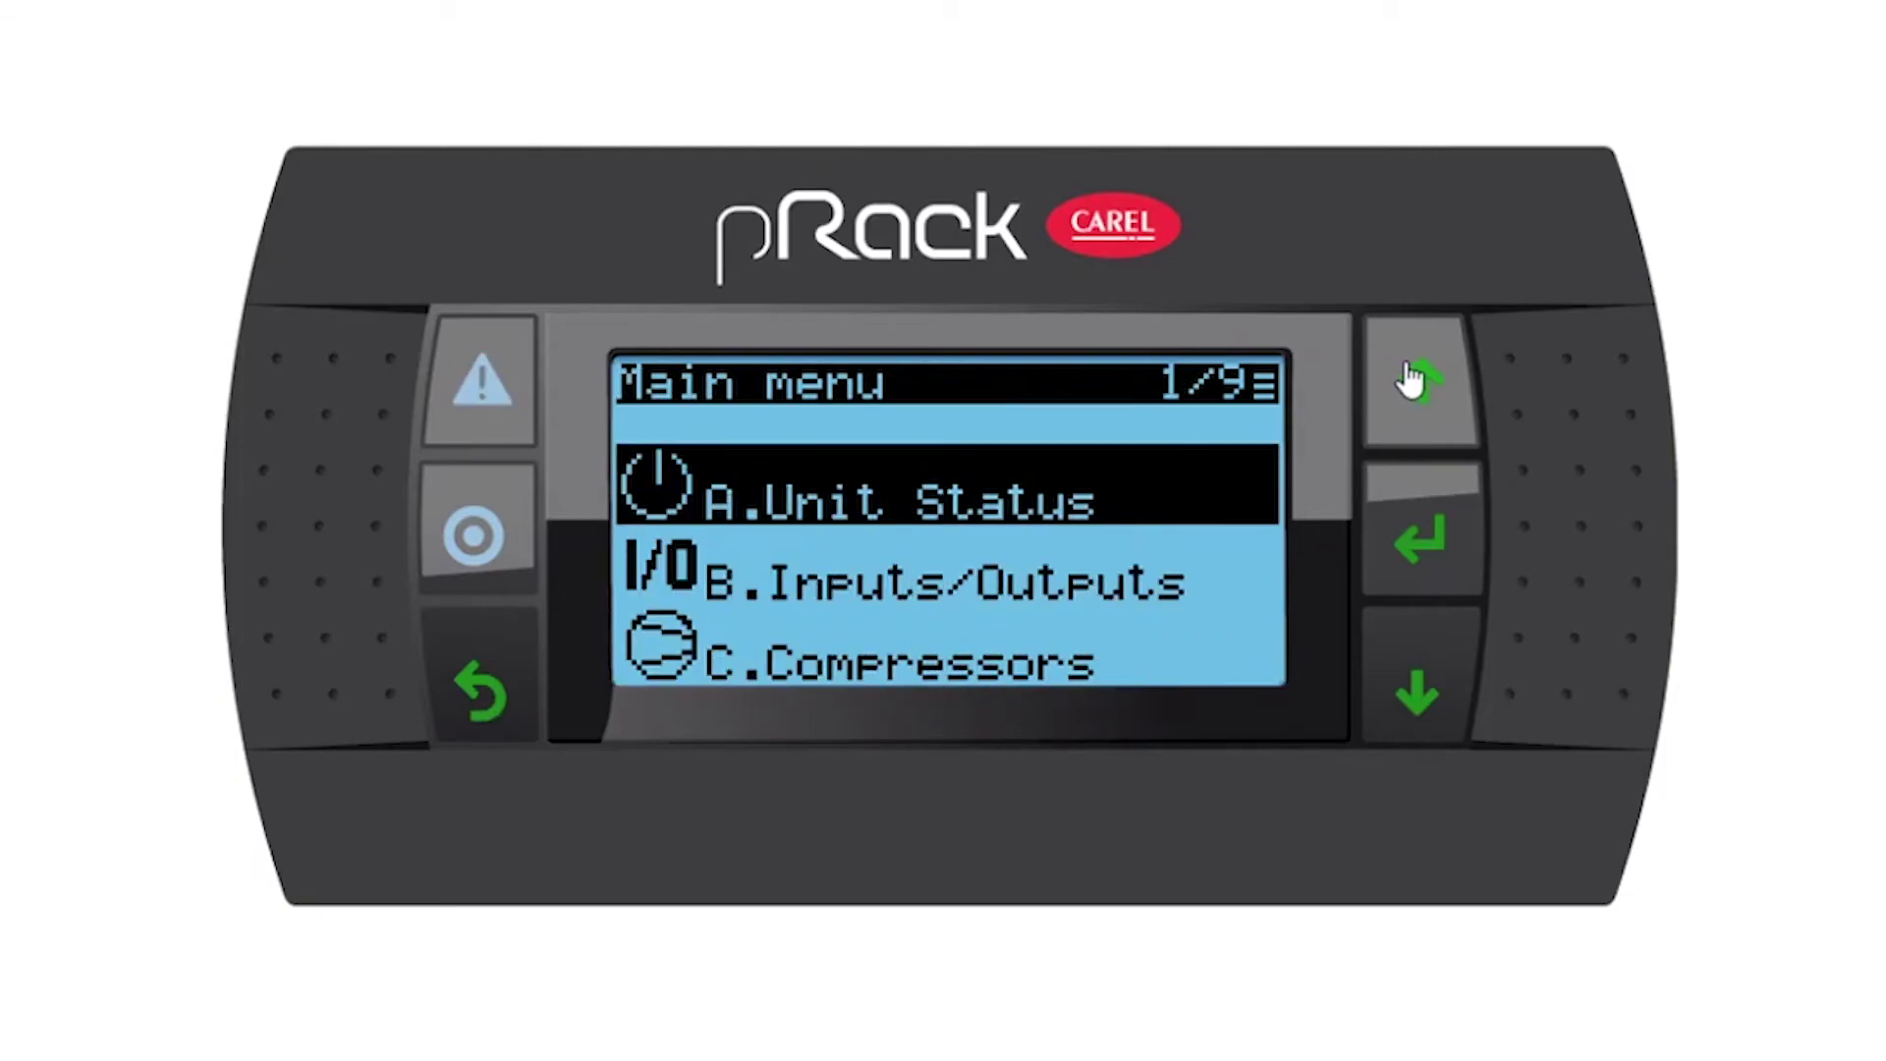
click(1420, 696)
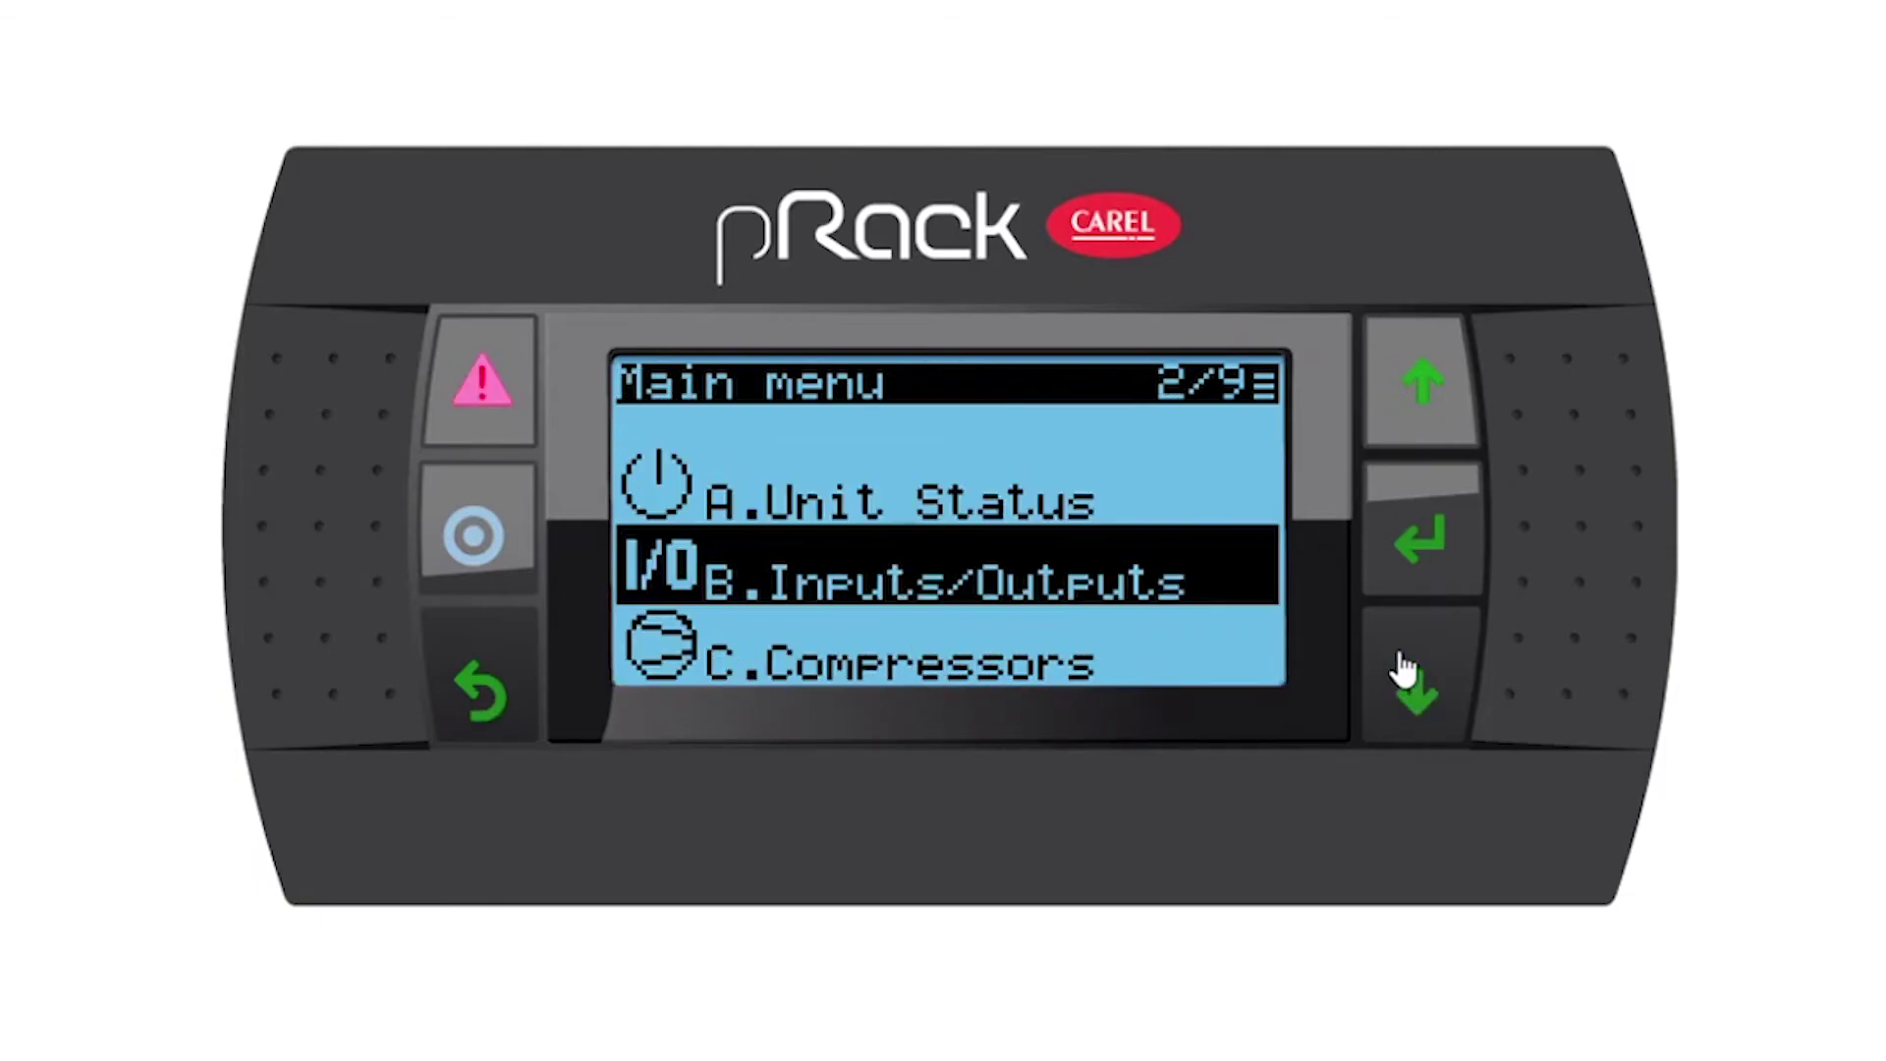
click(1413, 542)
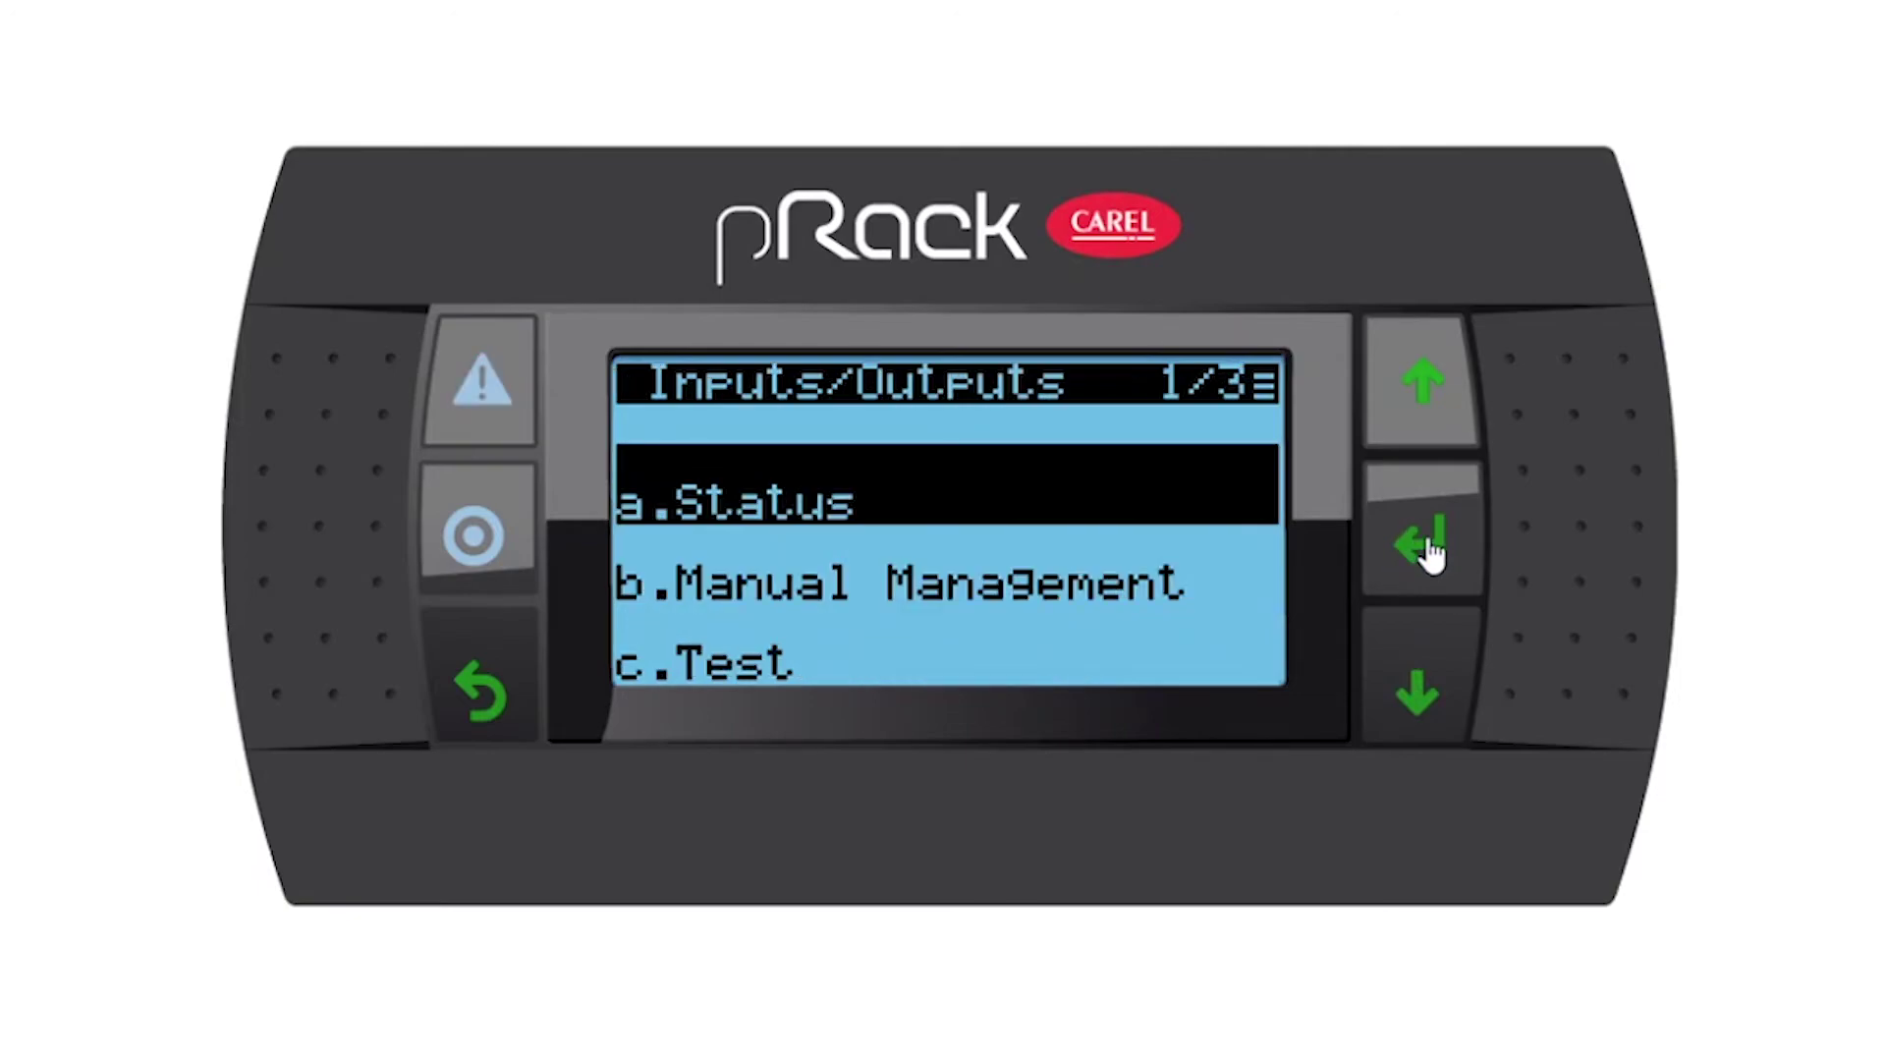
click(1426, 542)
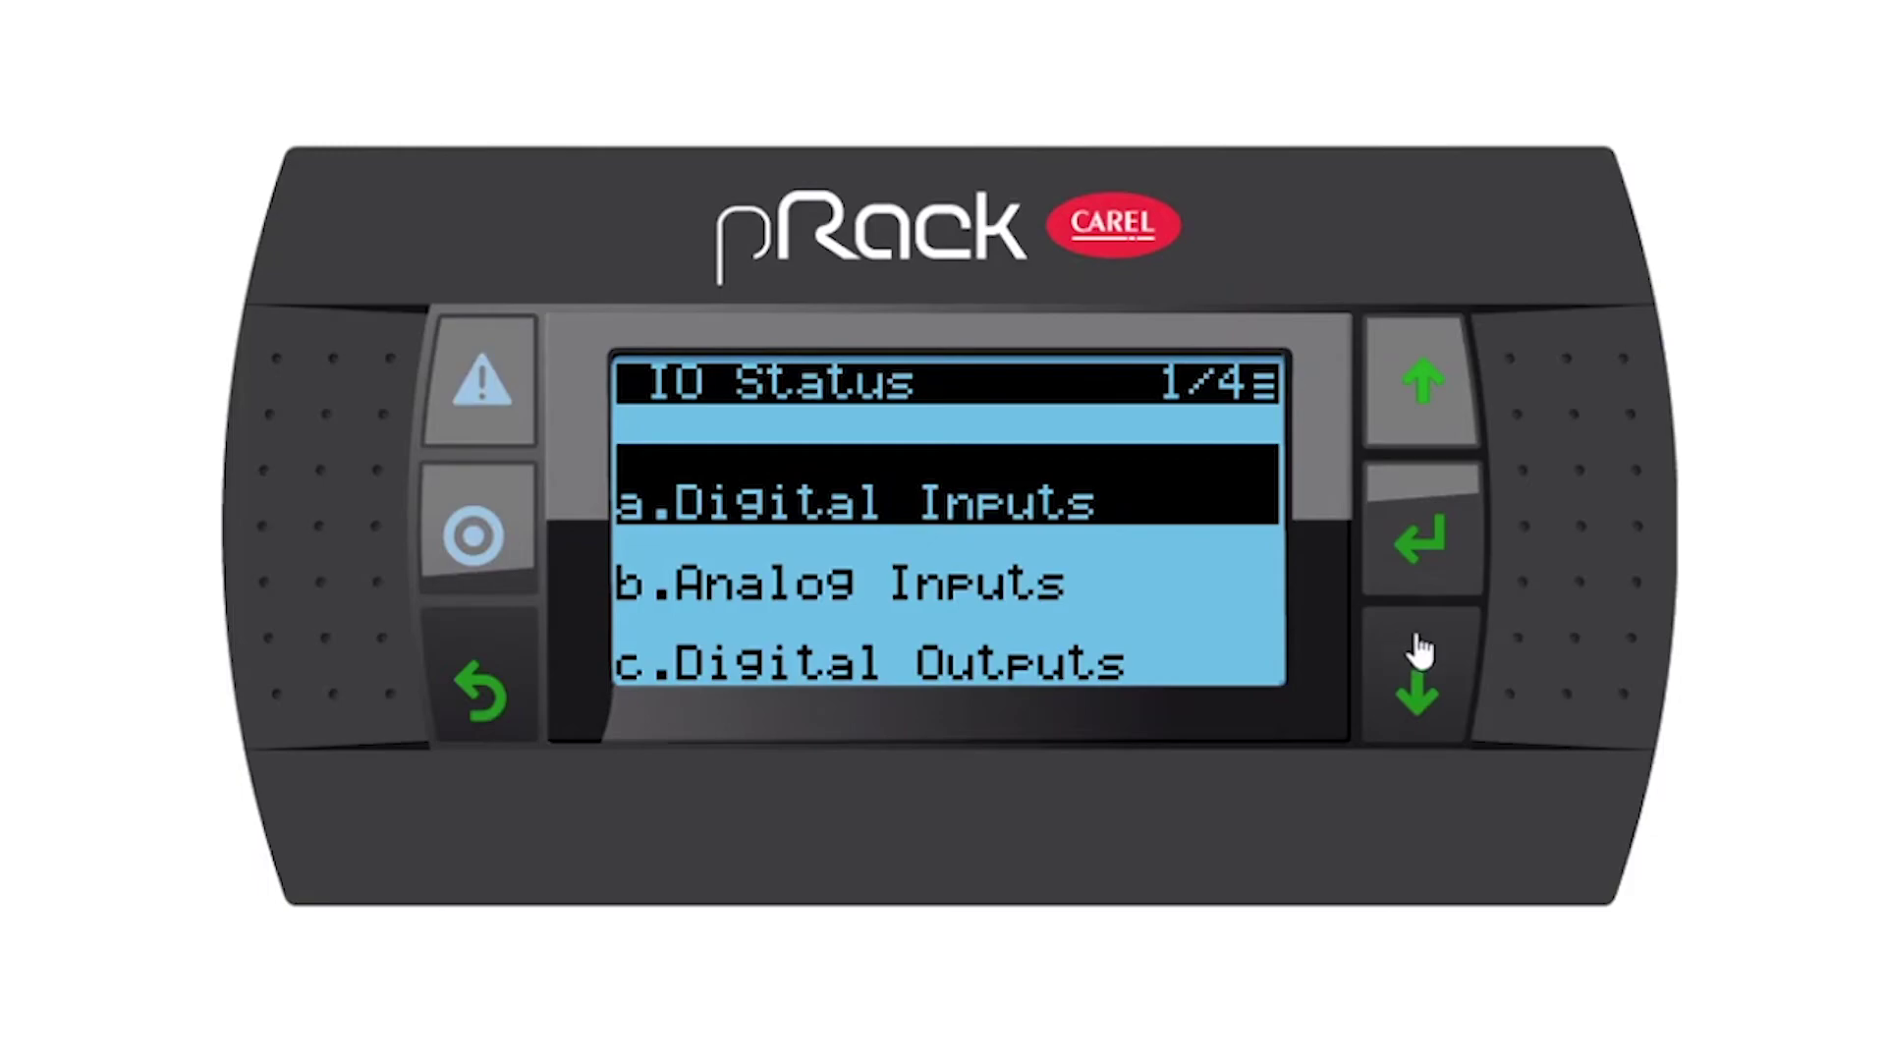
click(1427, 683)
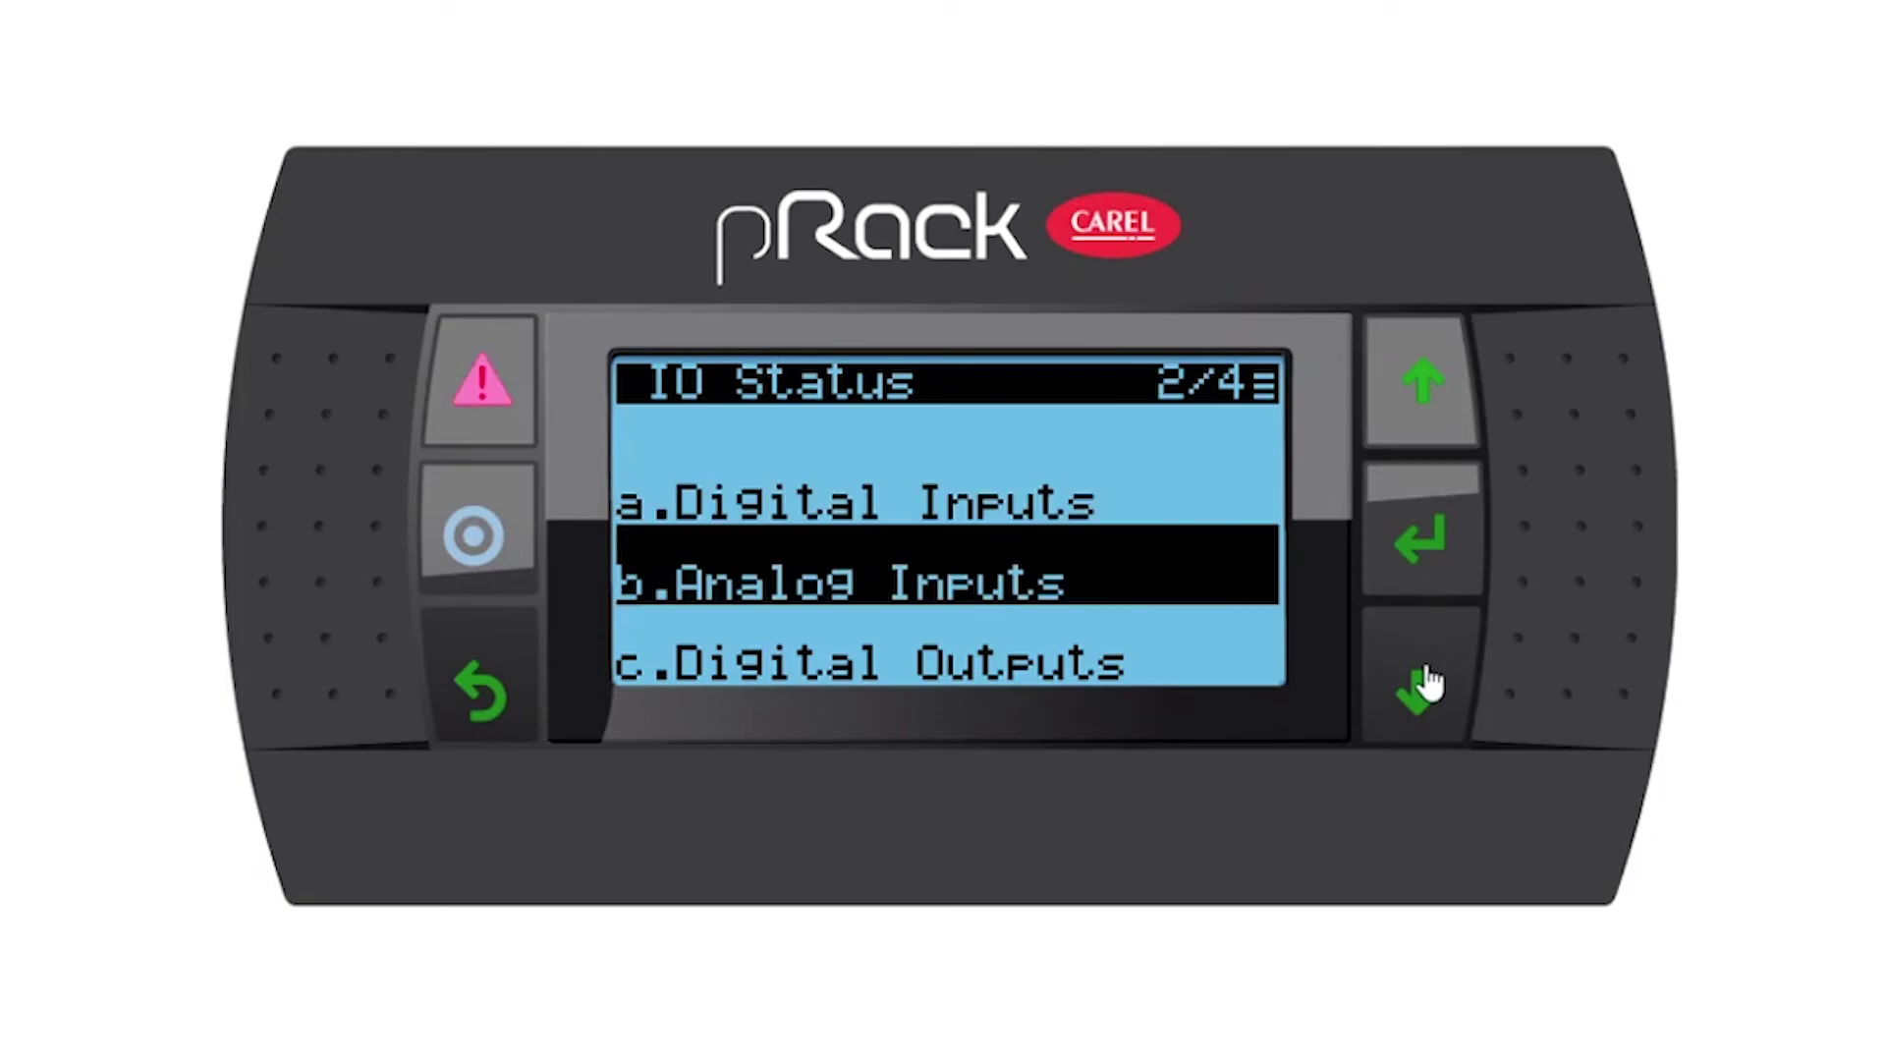
click(1427, 542)
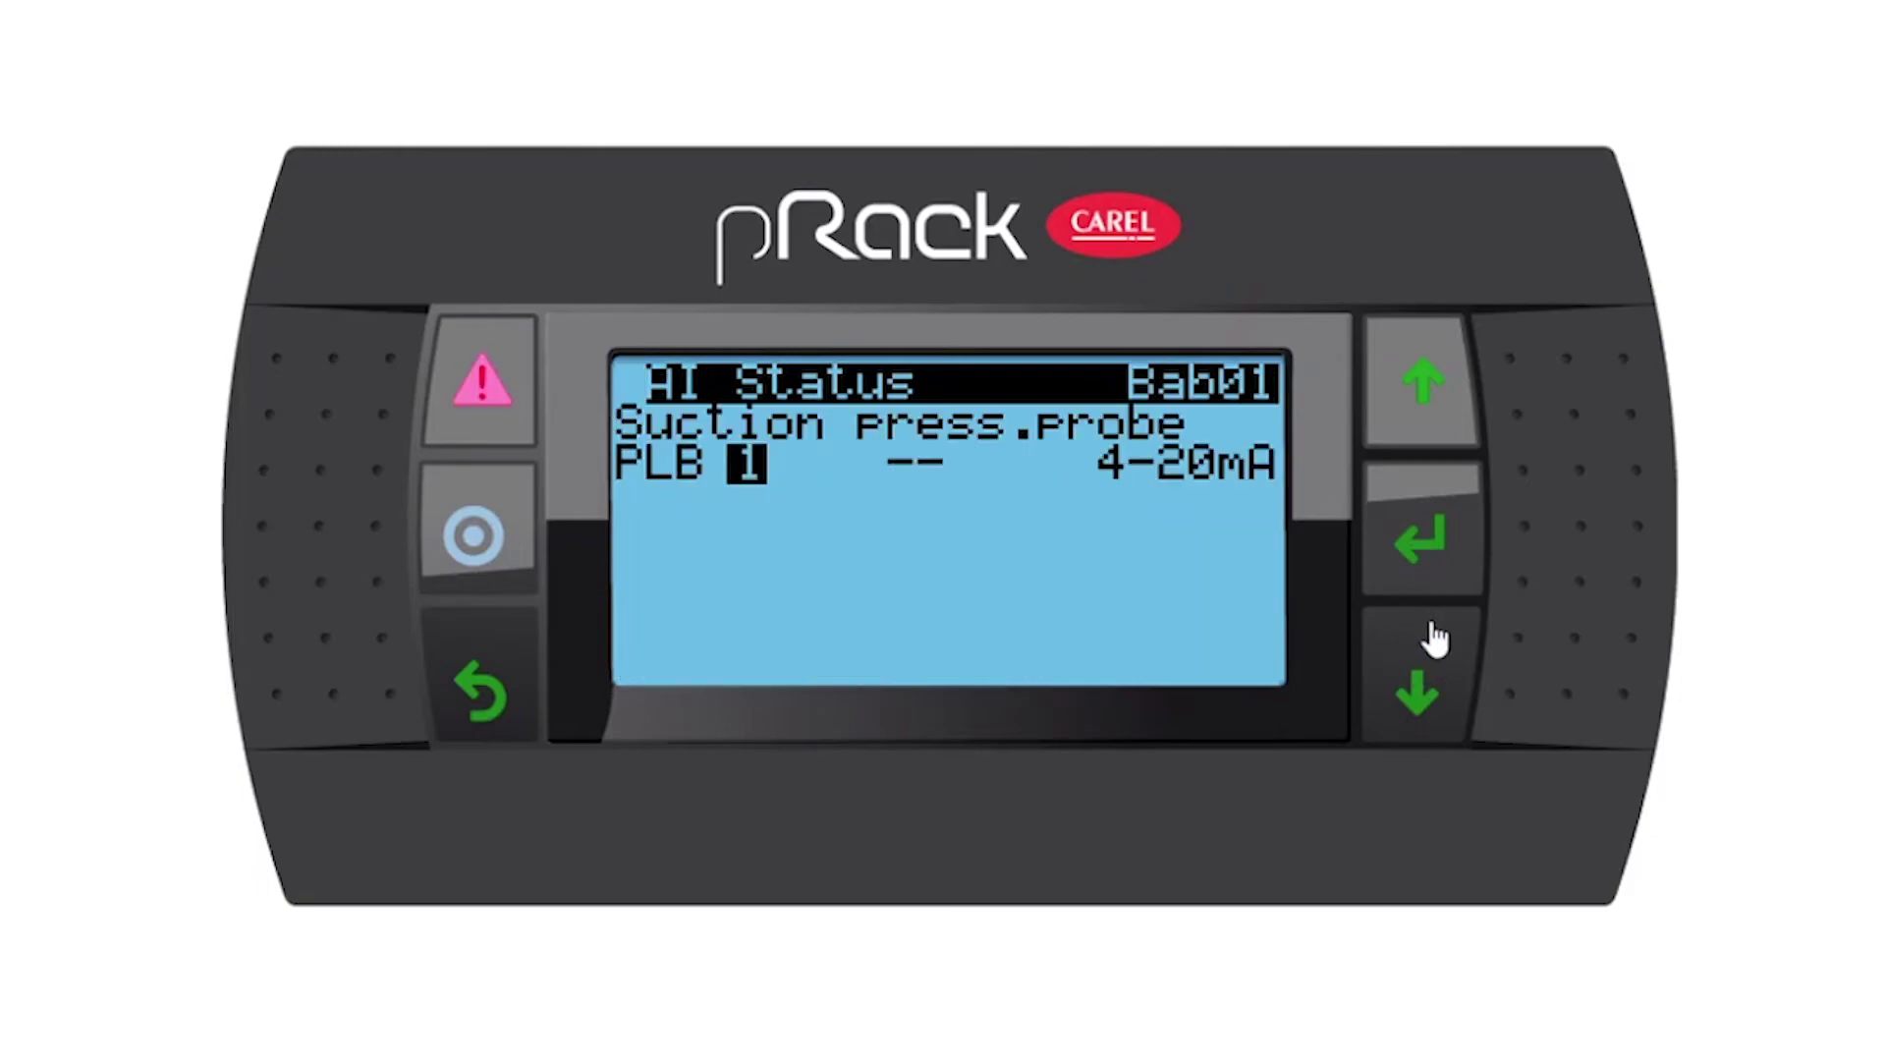
click(1418, 379)
click(1415, 379)
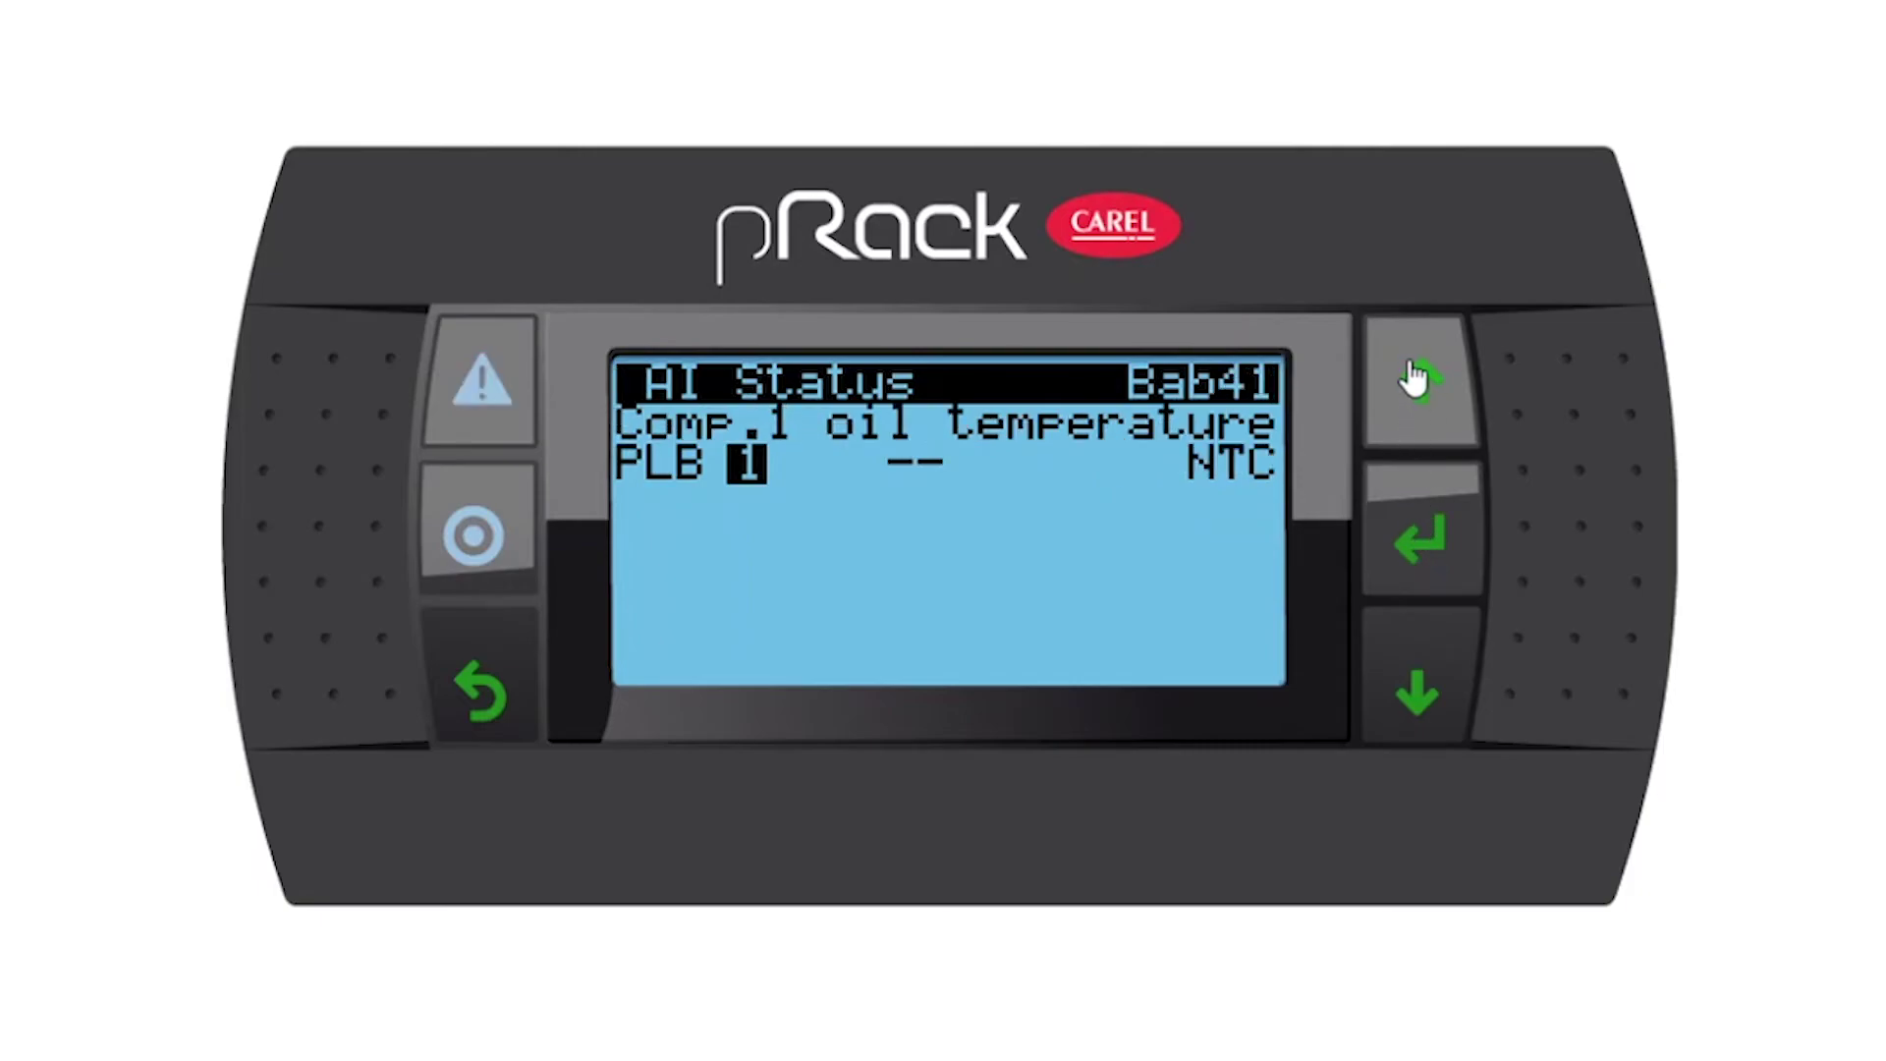
click(1413, 377)
click(1411, 377)
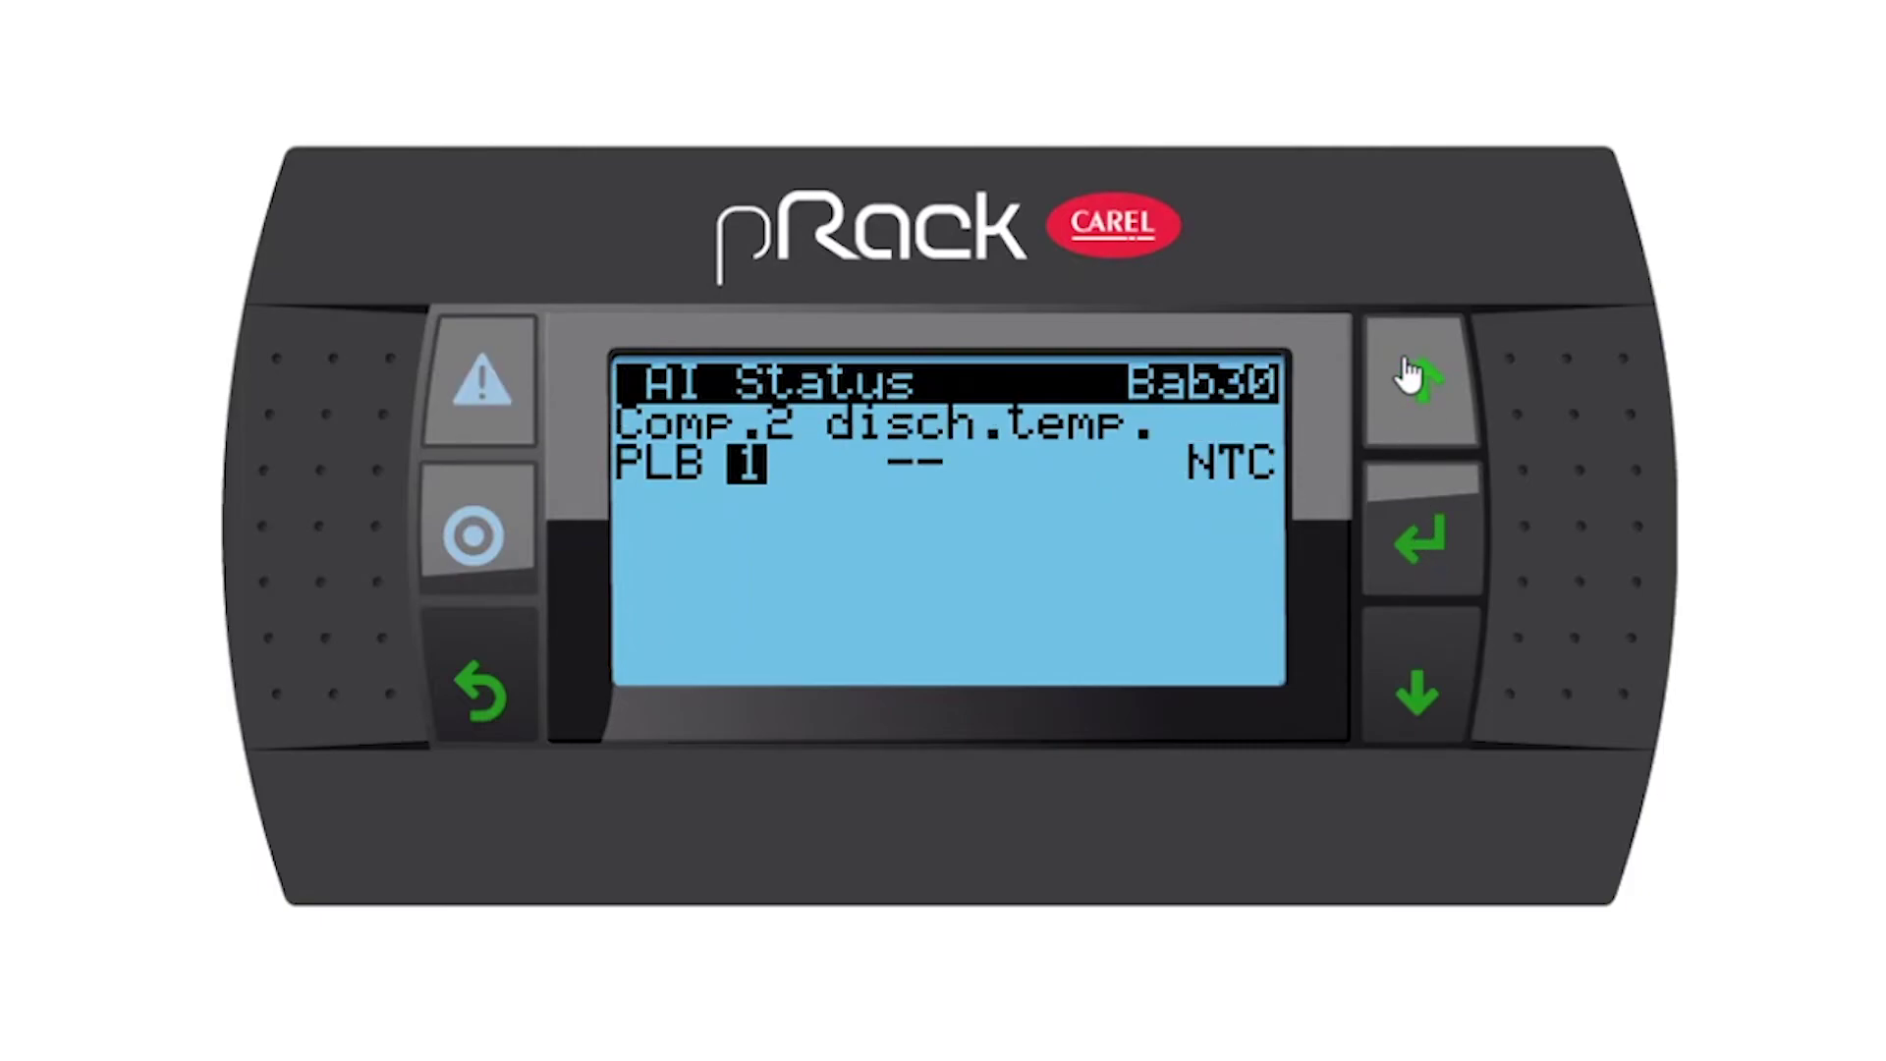
click(1411, 376)
click(1410, 376)
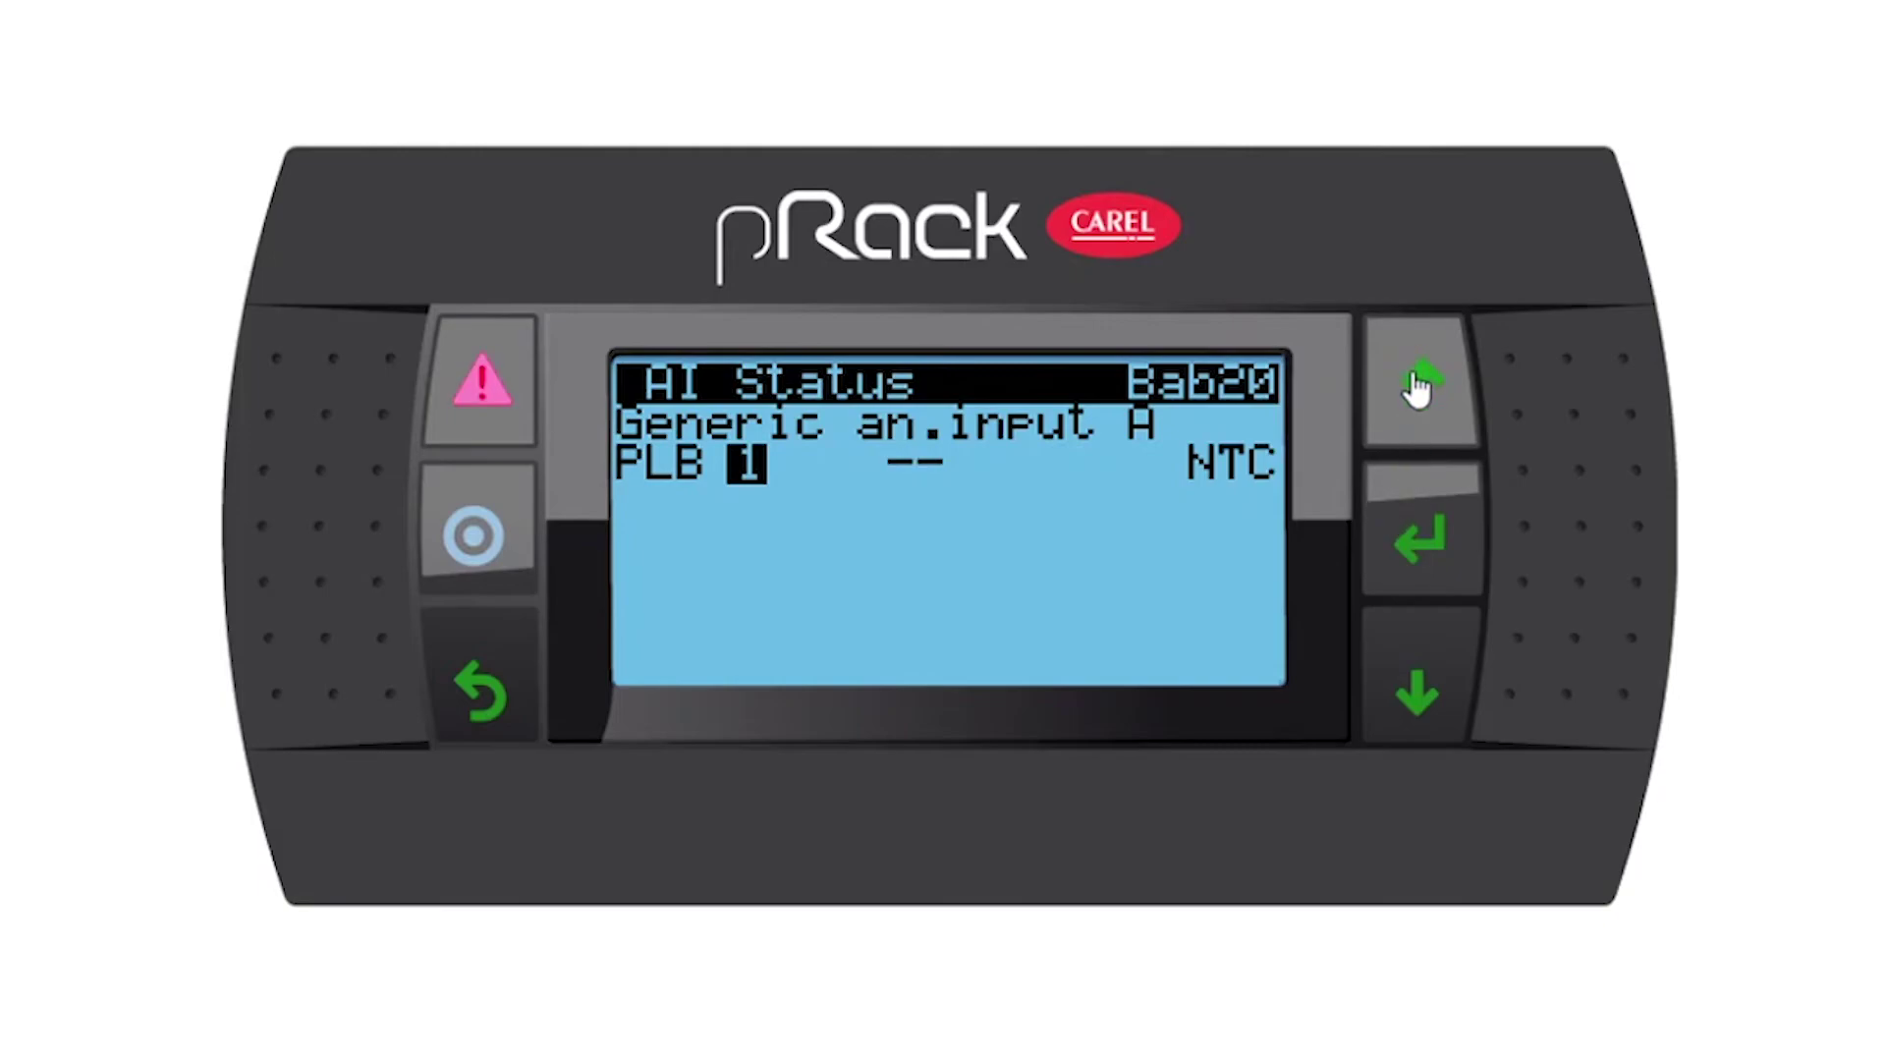
Step: Assign Generic an.input A to channel U7 as an NTC probe, then return to IO Status
click(1414, 387)
click(1412, 383)
click(1413, 383)
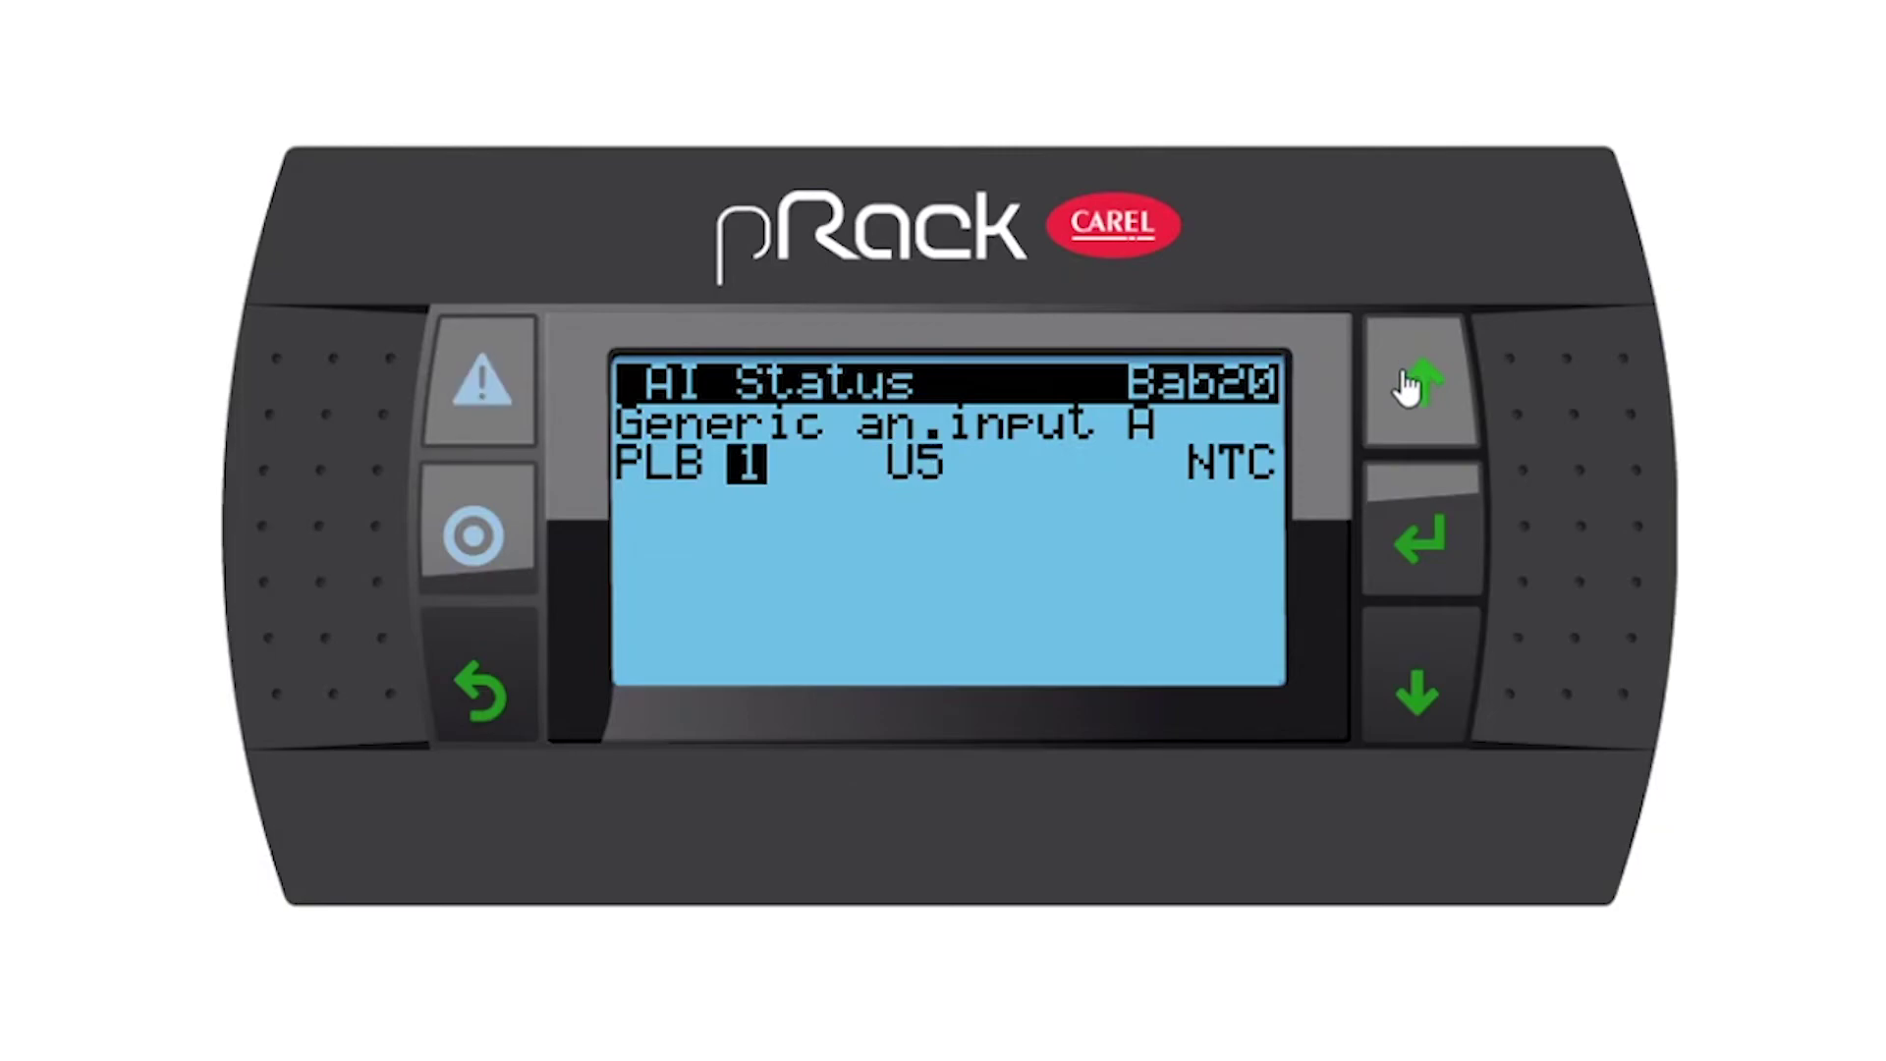
click(1408, 388)
click(1432, 543)
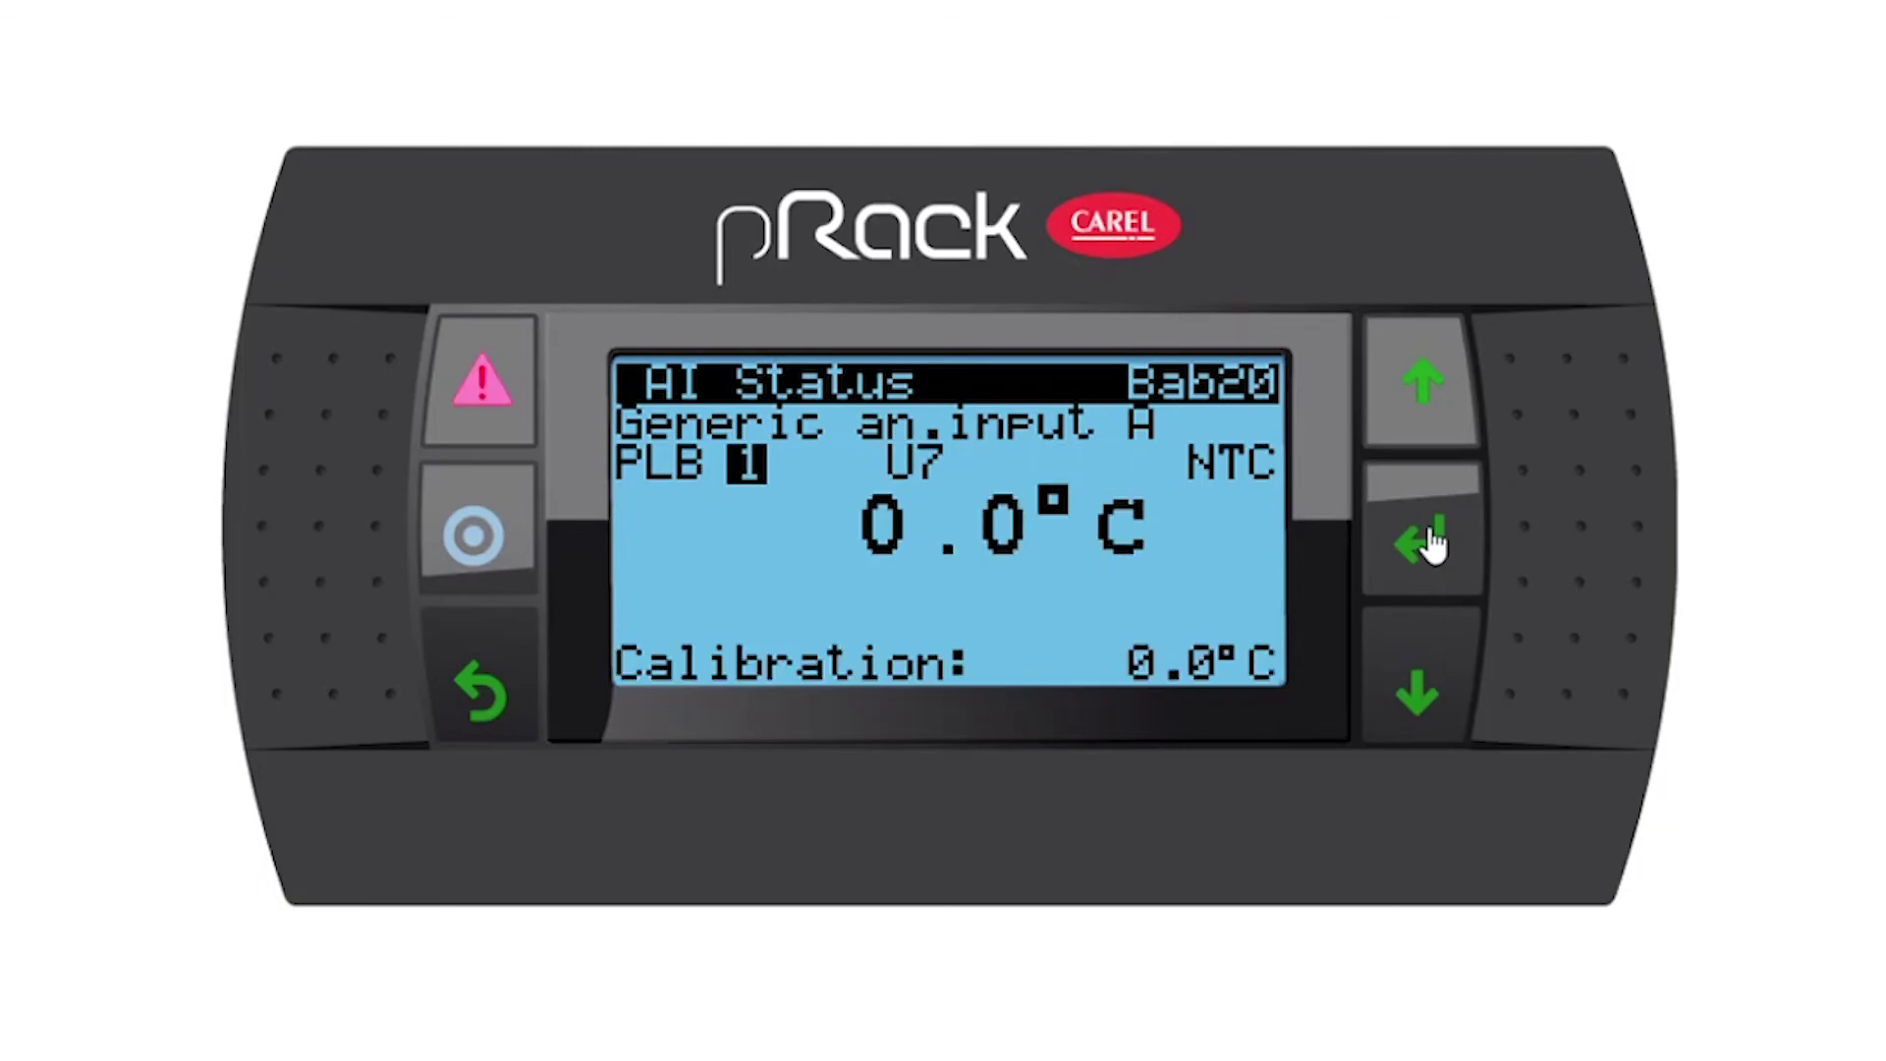
click(1433, 543)
click(498, 703)
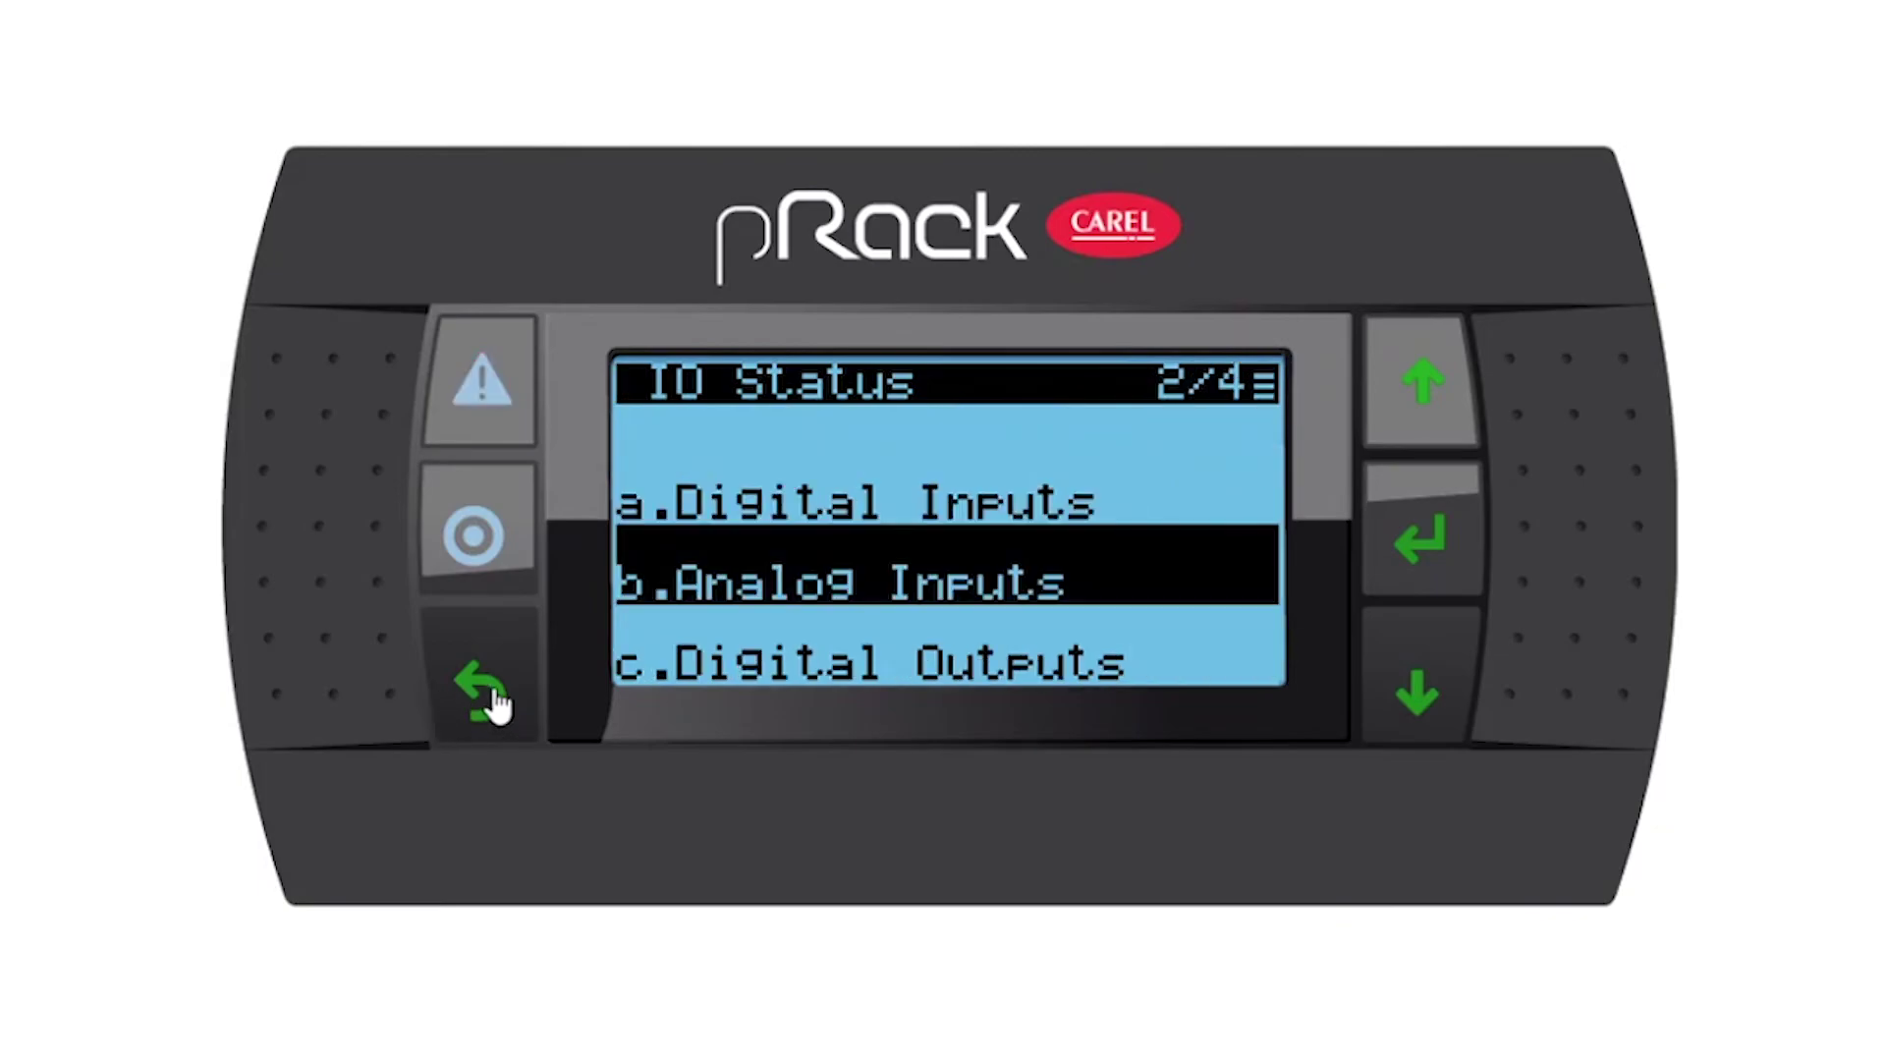
Step: Go to the Generic stage 1 page under Digital Outputs status
click(1410, 629)
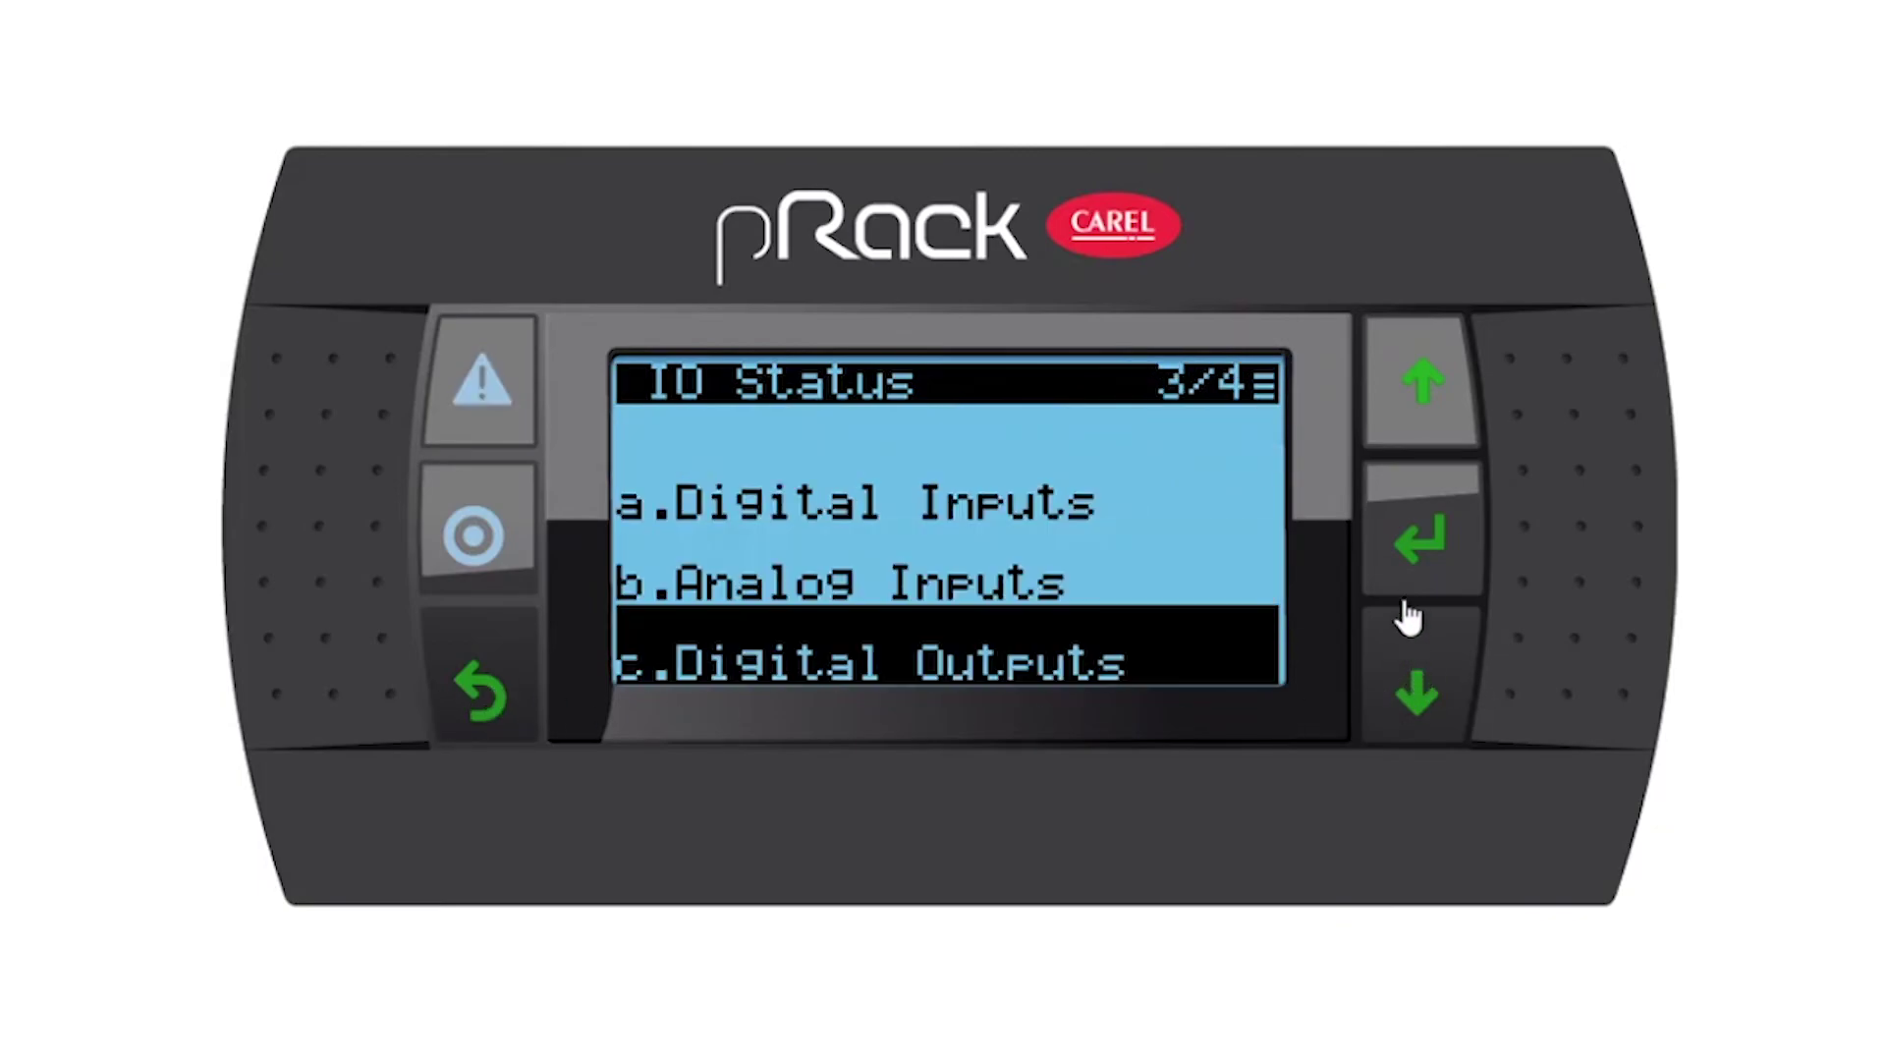
click(1403, 577)
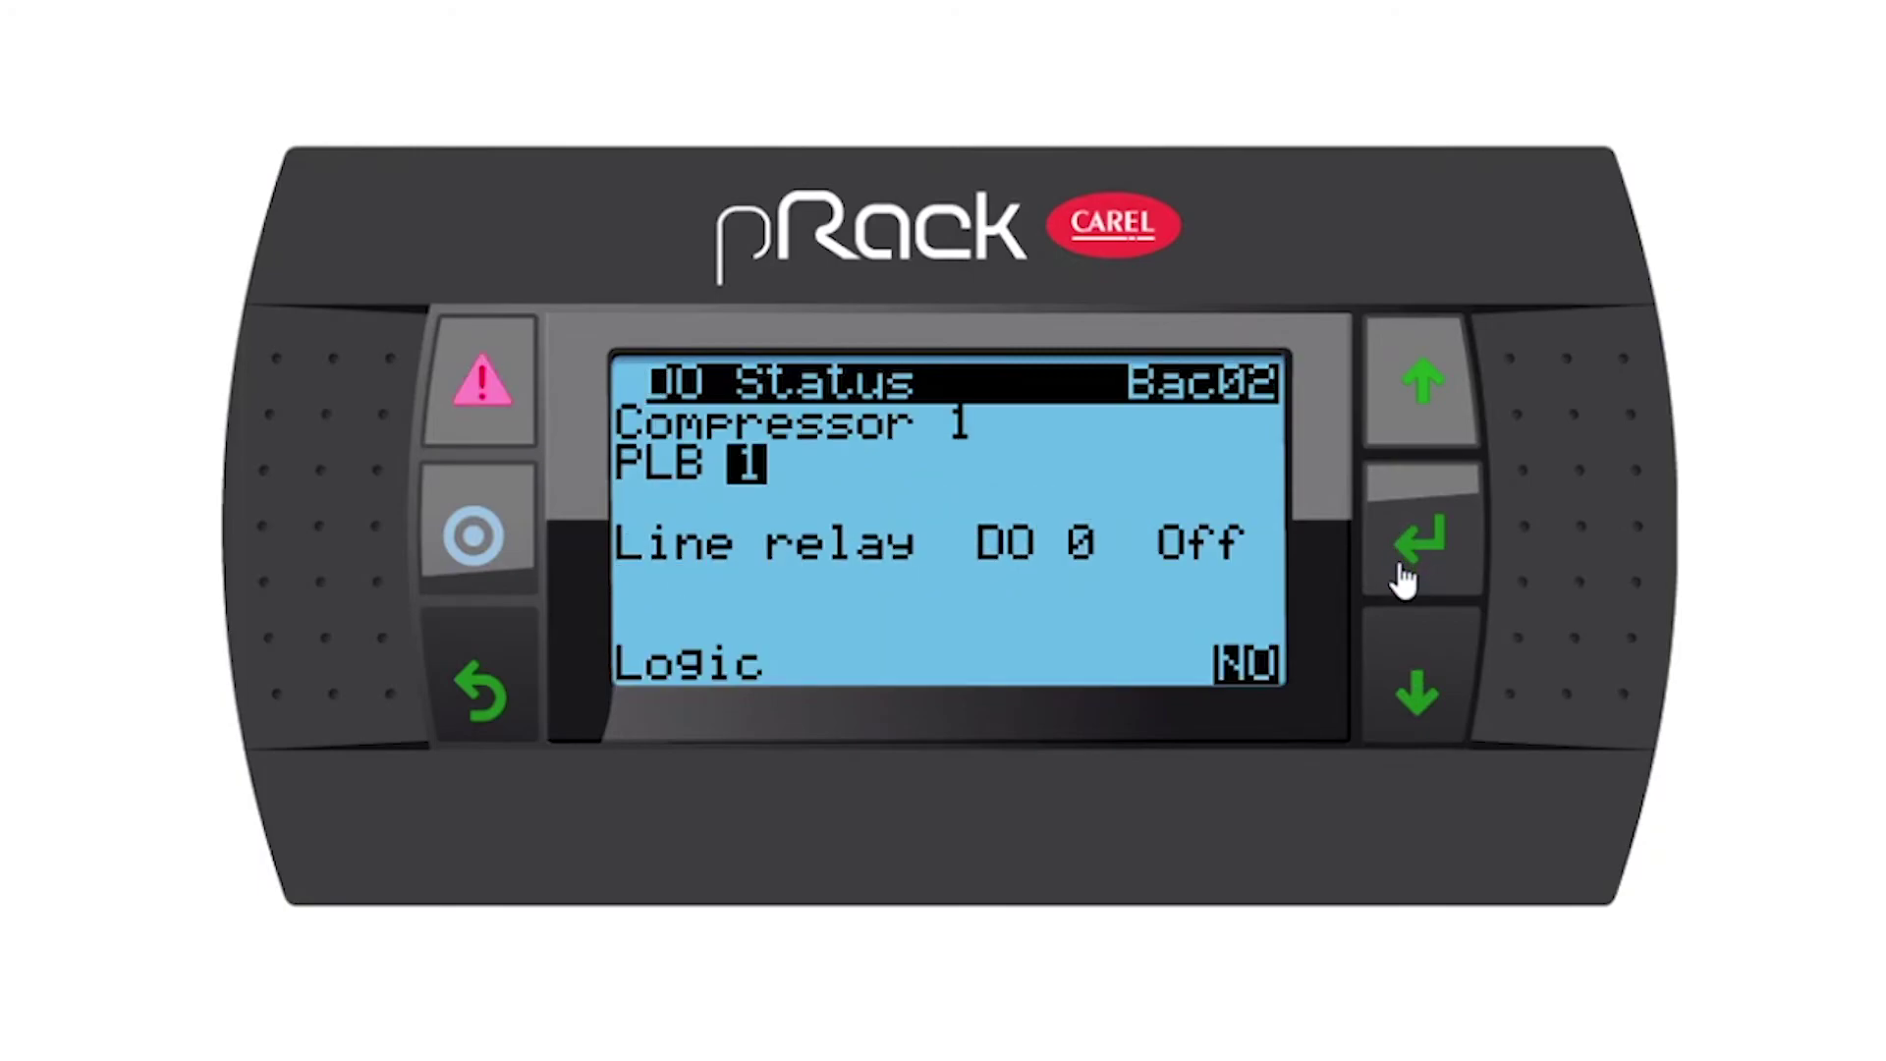
click(1406, 678)
click(1407, 678)
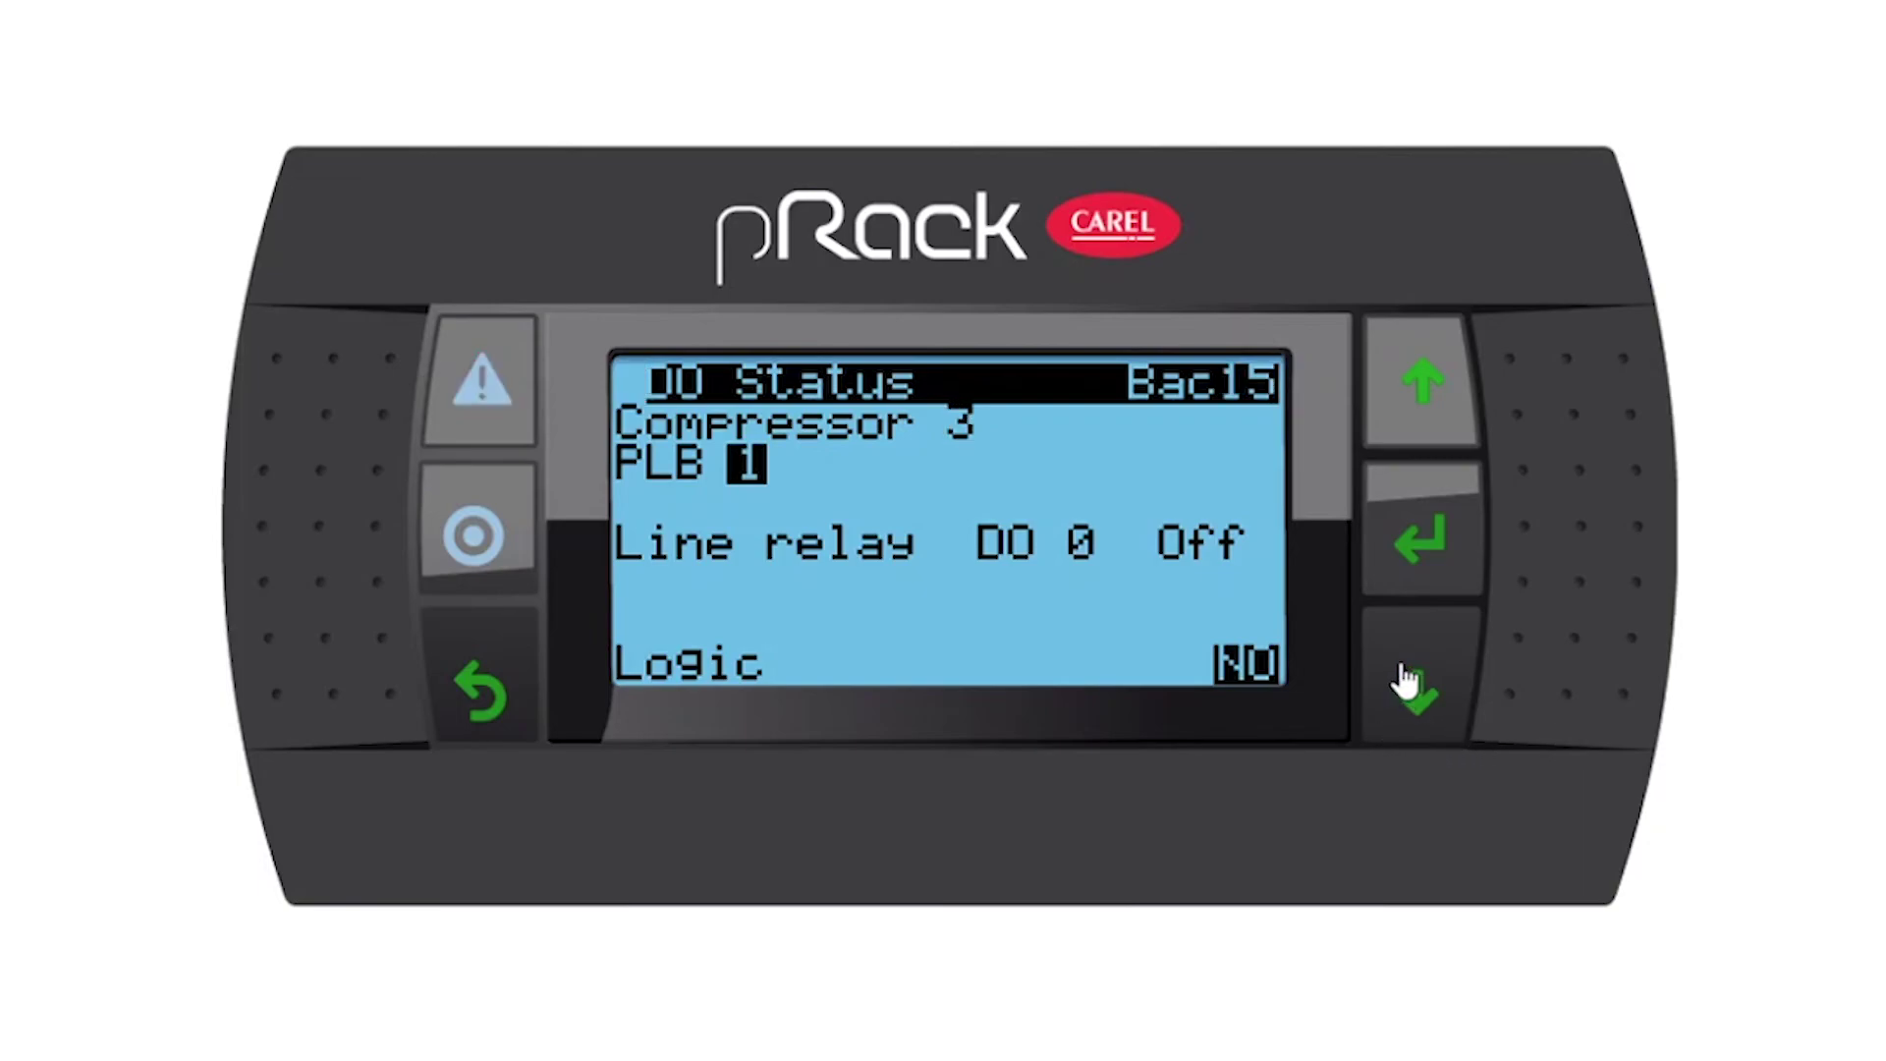
click(1407, 678)
click(1407, 678)
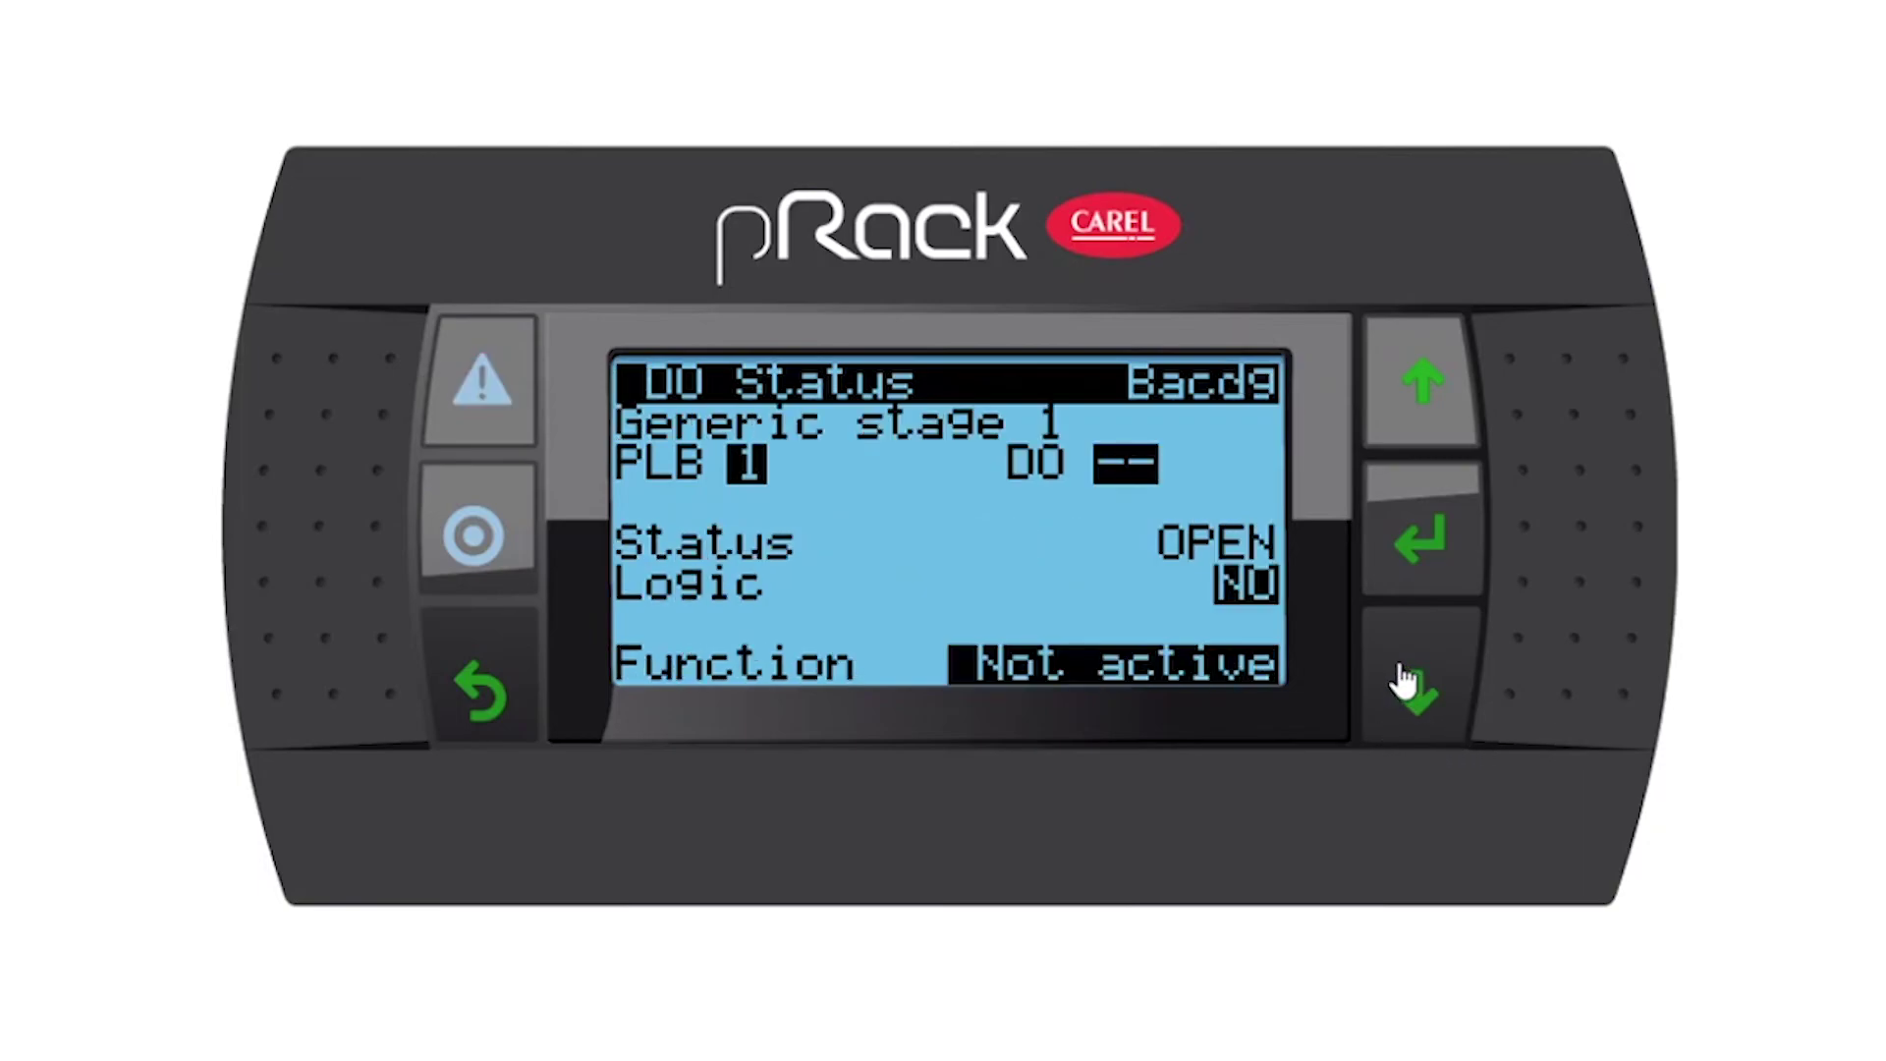
Step: Set Generic stage 1's output to DO 06 and return to the Main menu
click(1427, 546)
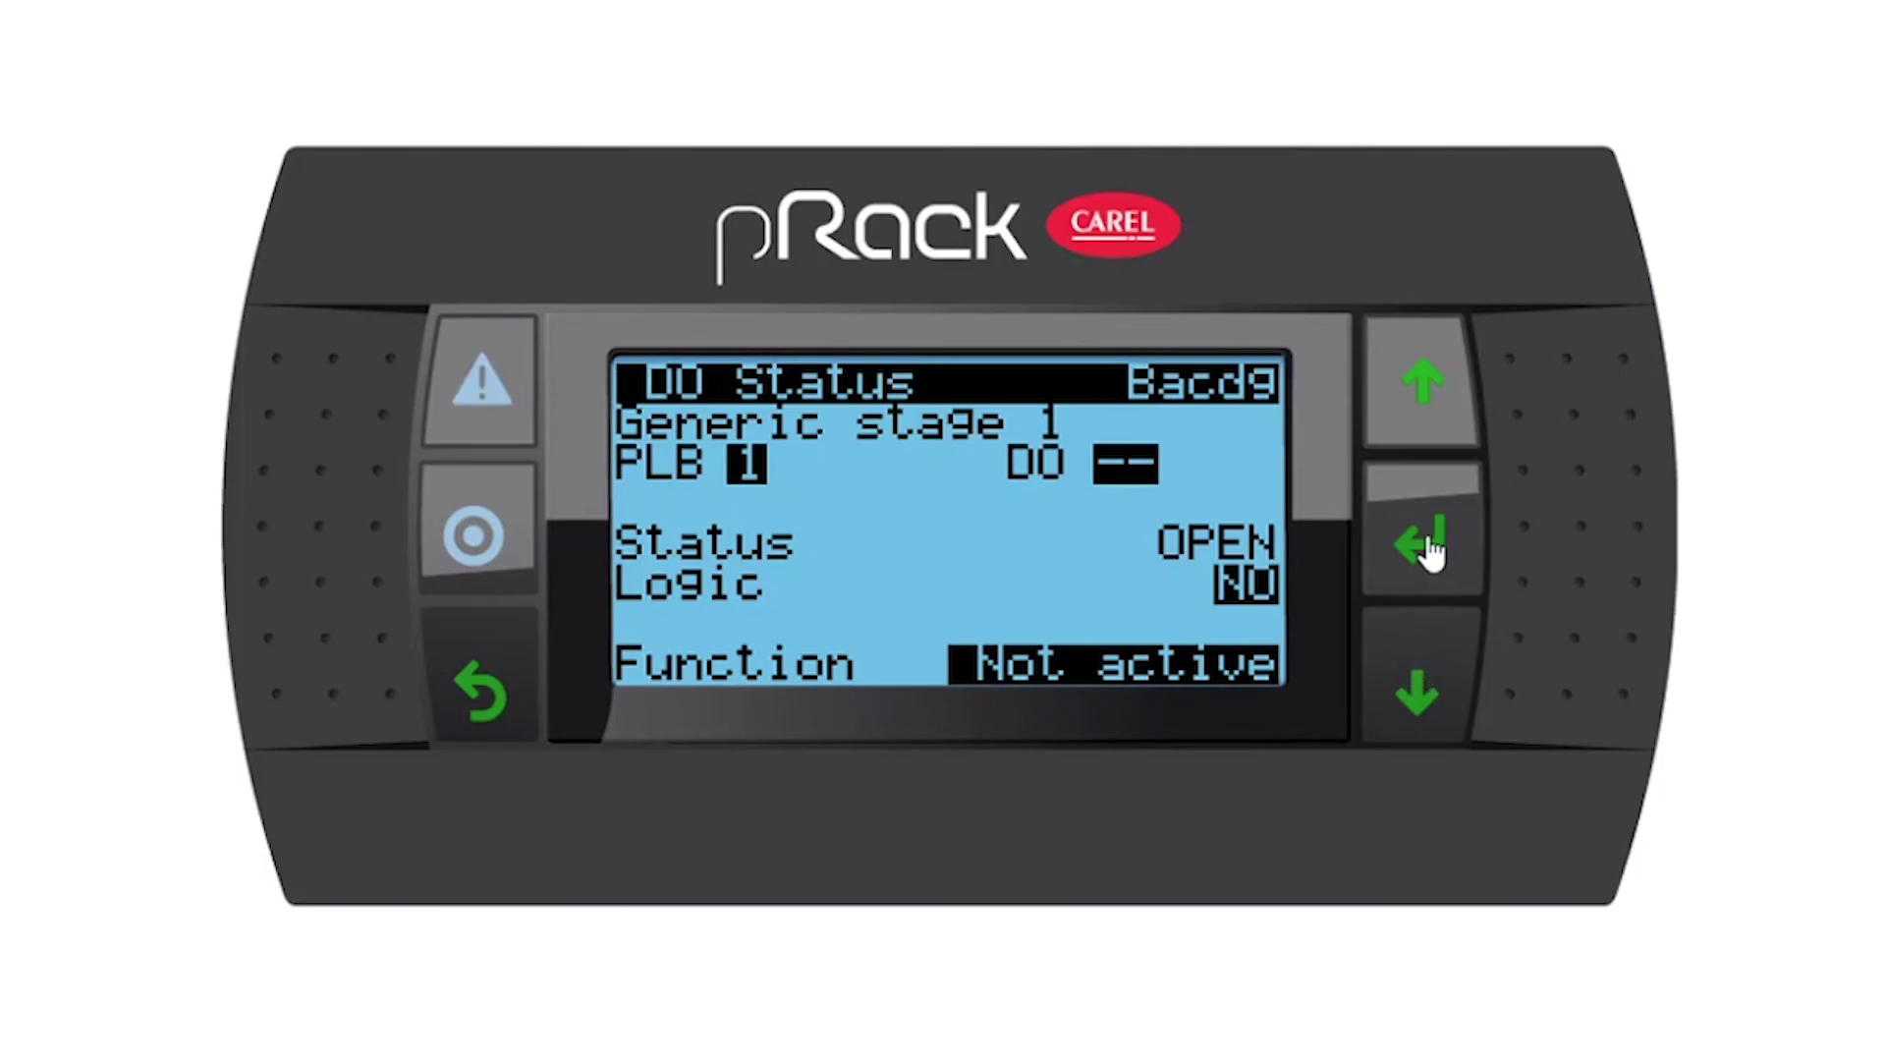
click(1411, 401)
click(1411, 401)
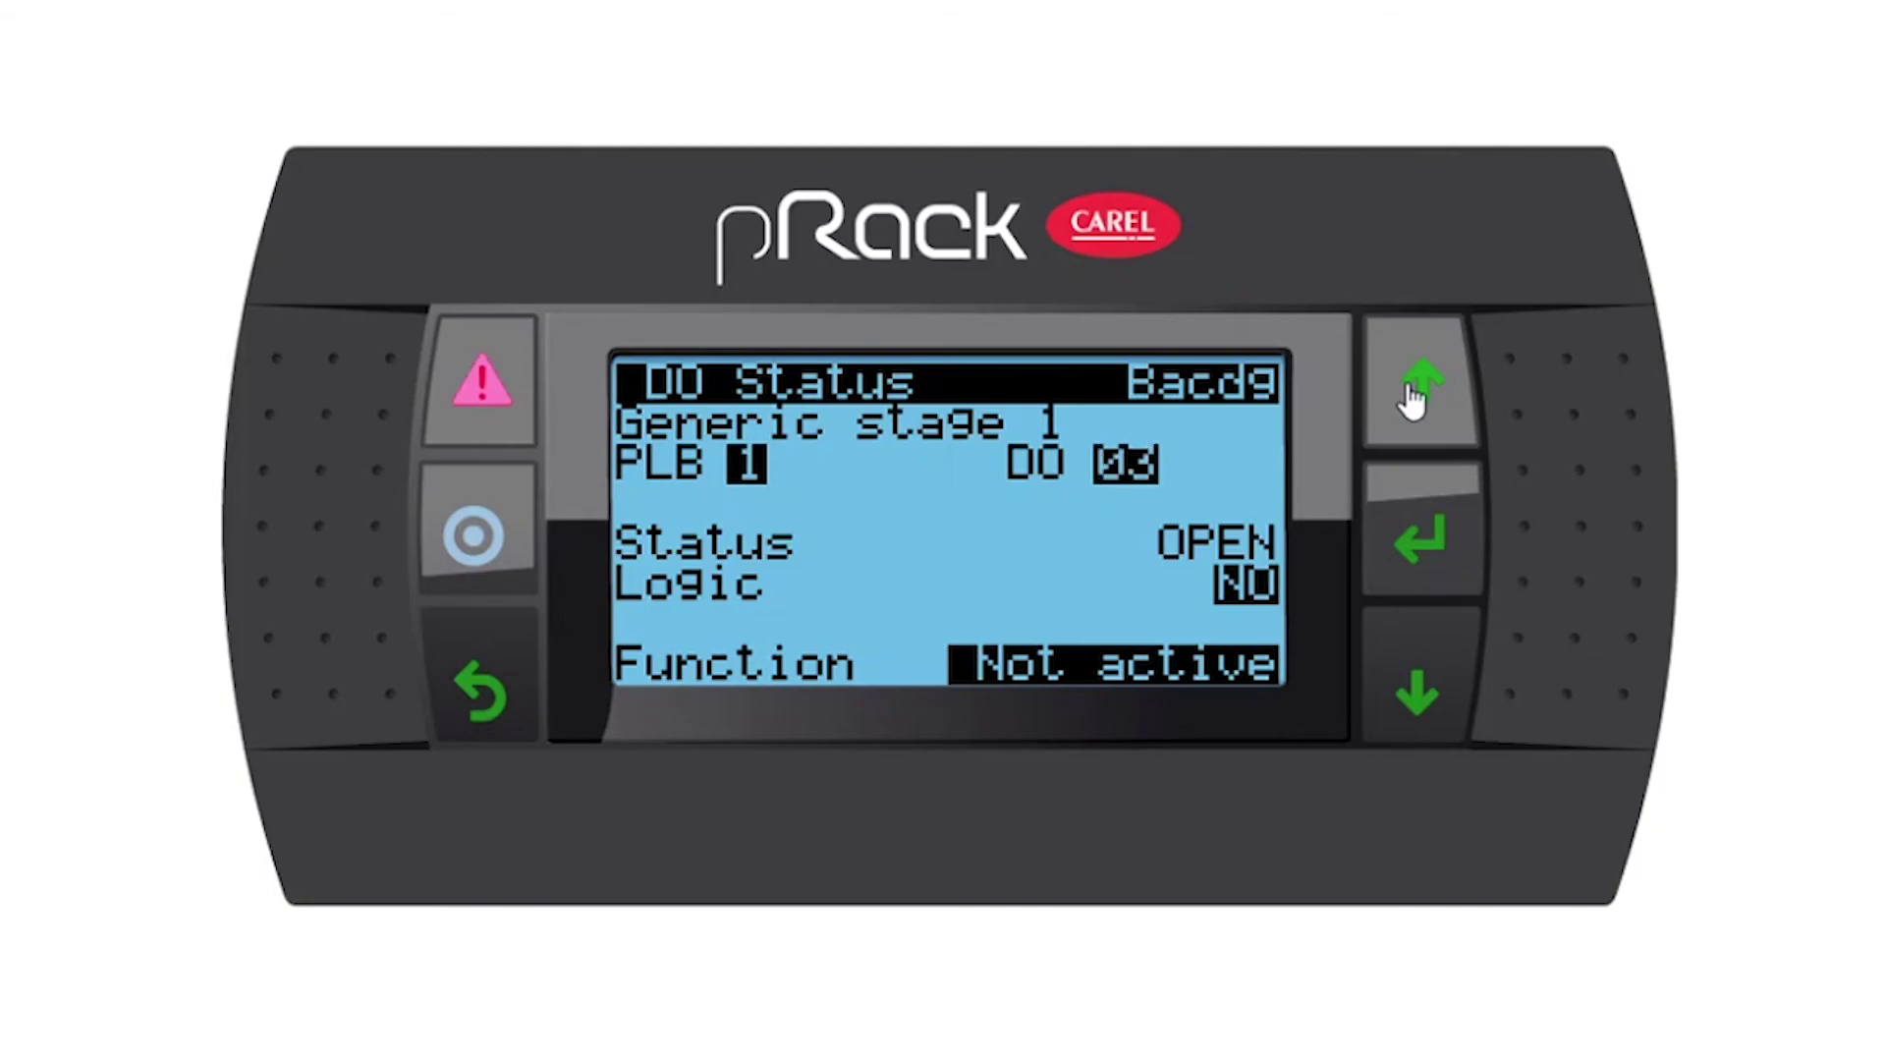
click(1411, 401)
click(1410, 400)
click(1411, 401)
click(1418, 546)
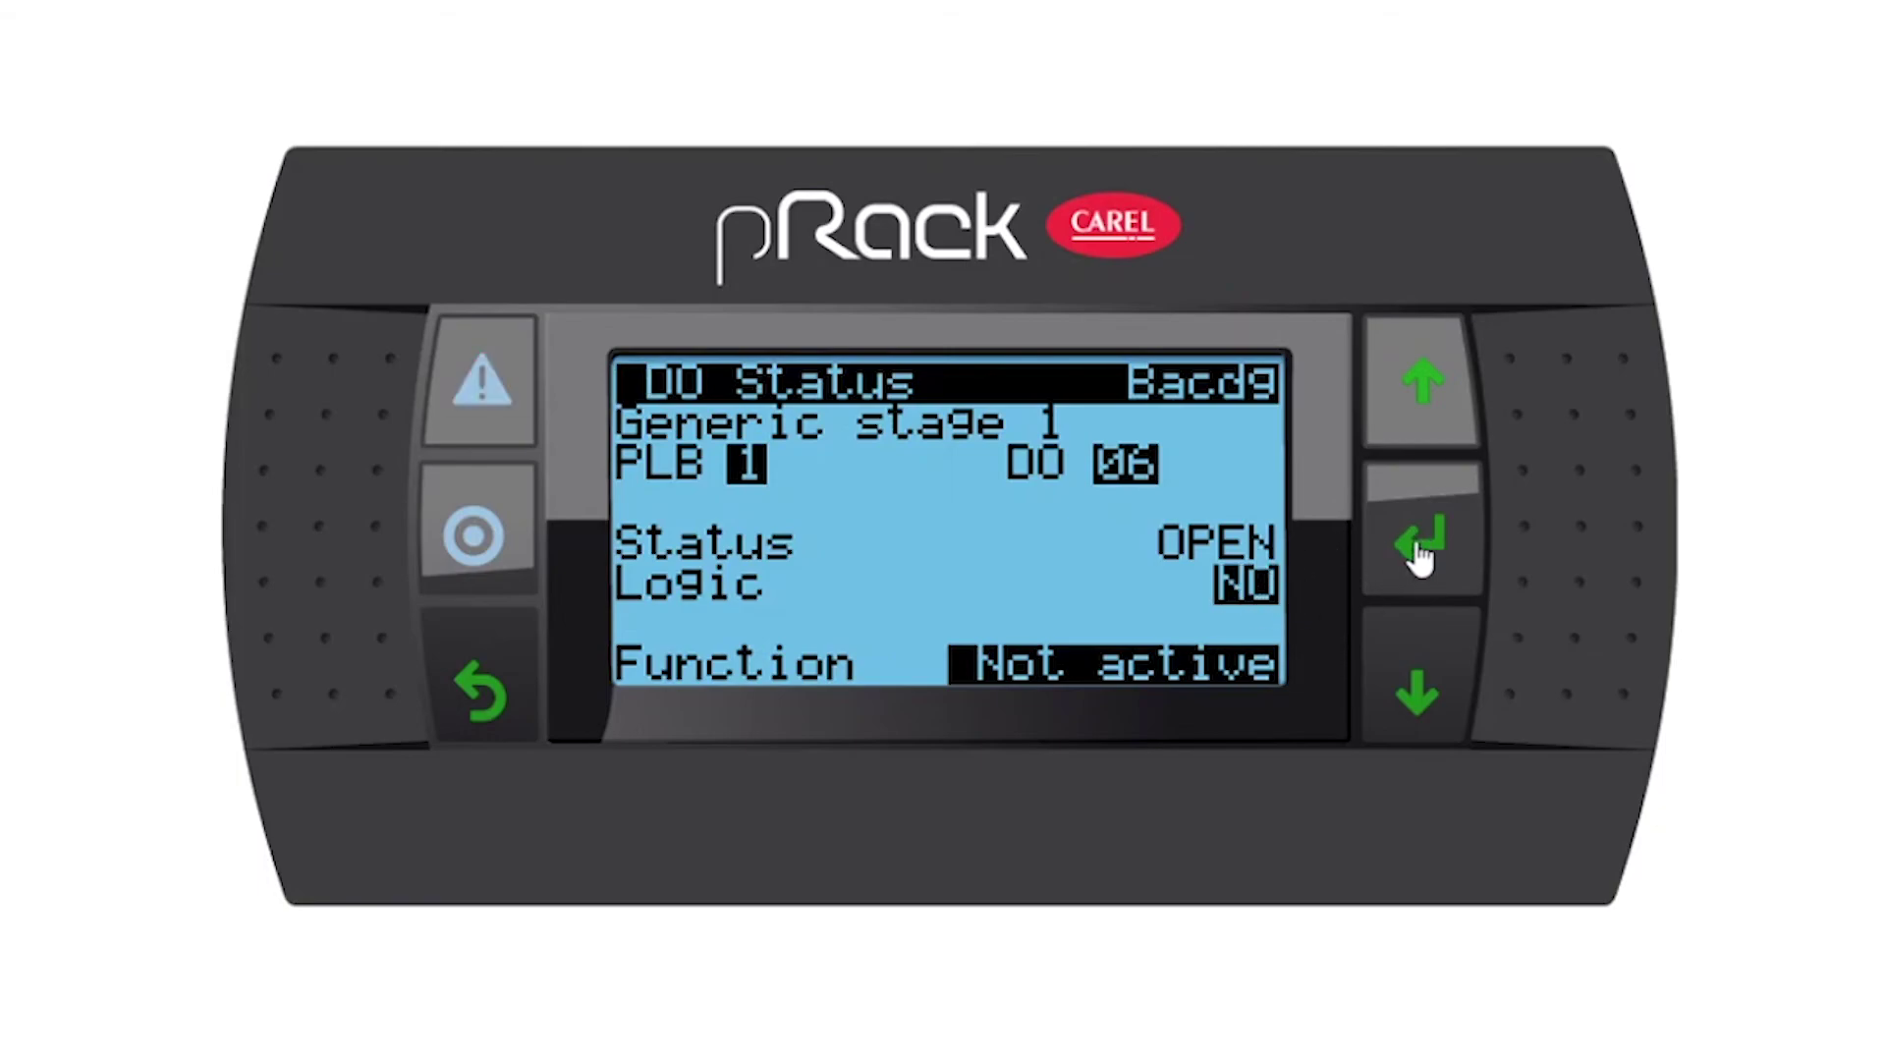
click(482, 682)
click(487, 683)
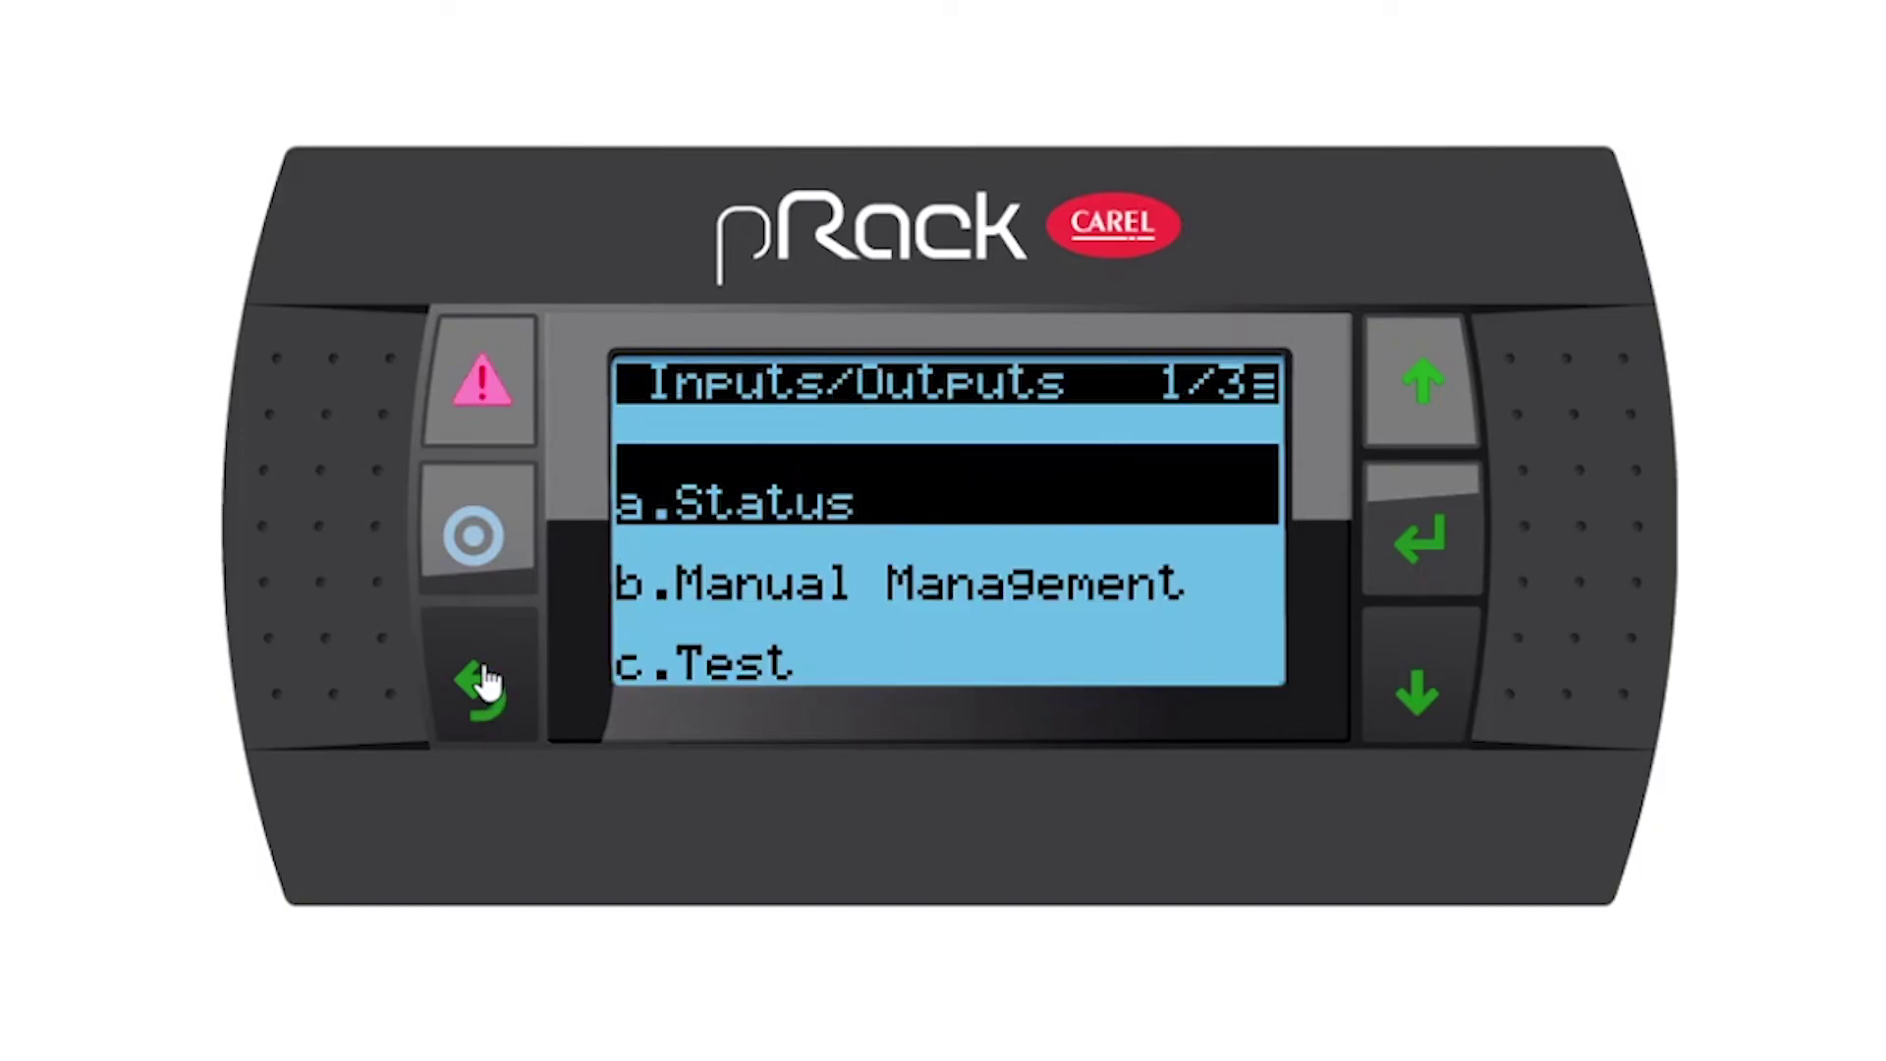
click(486, 683)
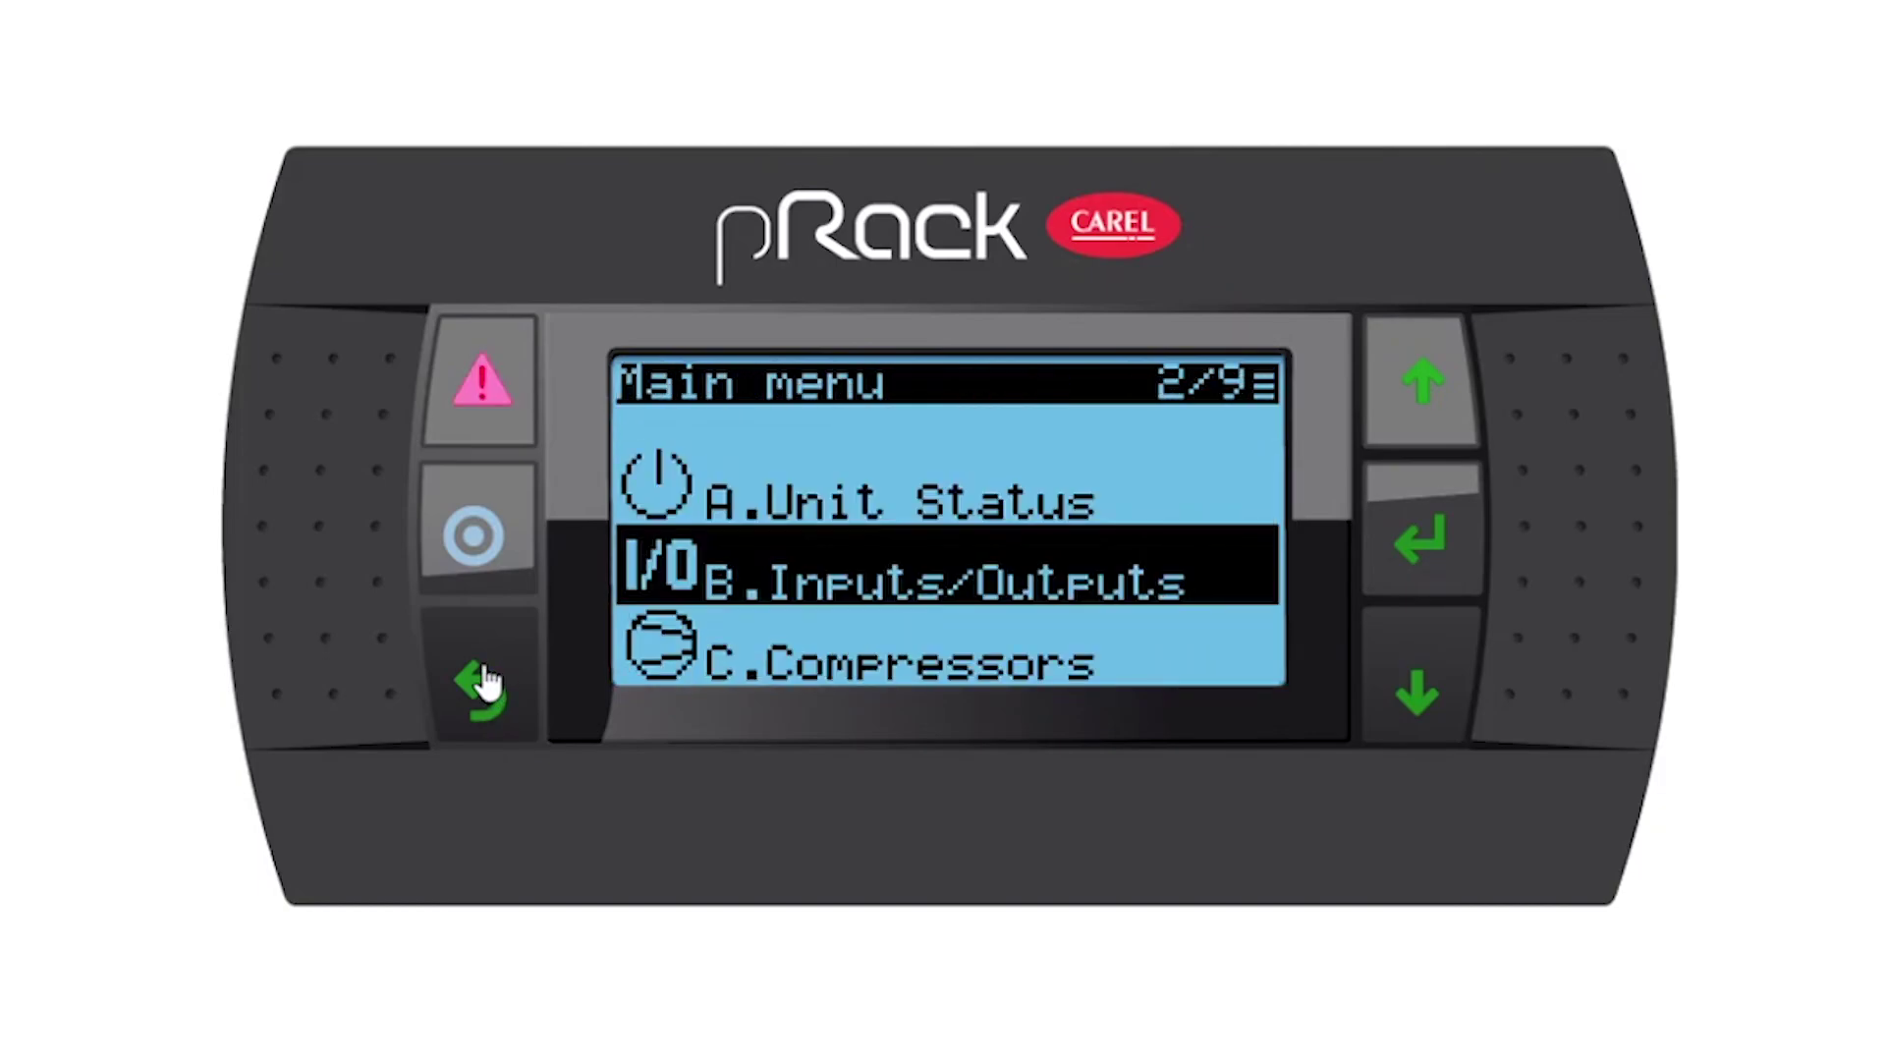